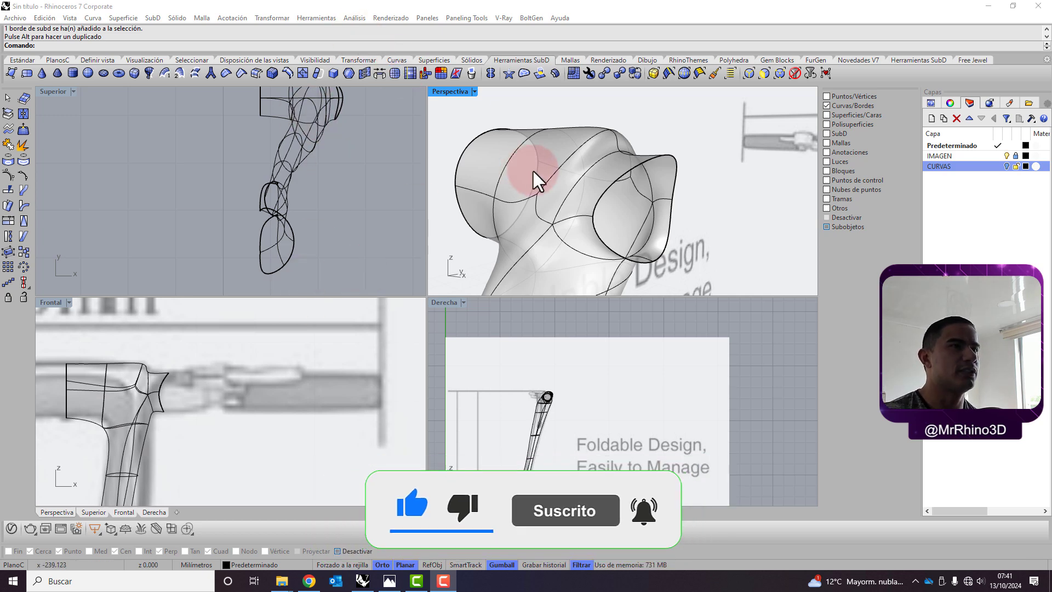
Select the edge loop at the stem head's open end and nudge it slightly with the gumball.
{"action": "mouse_move", "coordinate": [534, 171]}
{"action": "right_mouse_down"}
{"action": "mouse_move", "coordinate": [667, 153]}
{"action": "mouse_move", "coordinate": [599, 235]}
{"action": "mouse_move", "coordinate": [605, 227]}
{"action": "mouse_move", "coordinate": [572, 229]}
{"action": "right_mouse_up"}
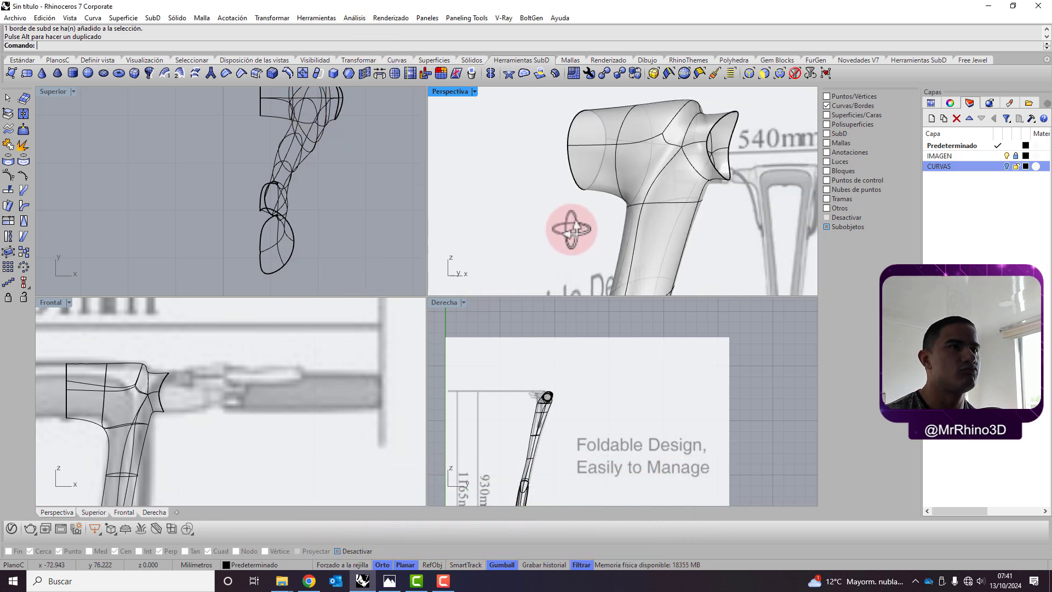
{"action": "scroll", "coordinate": [589, 191], "scroll_direction": "down", "scroll_amount": 3}
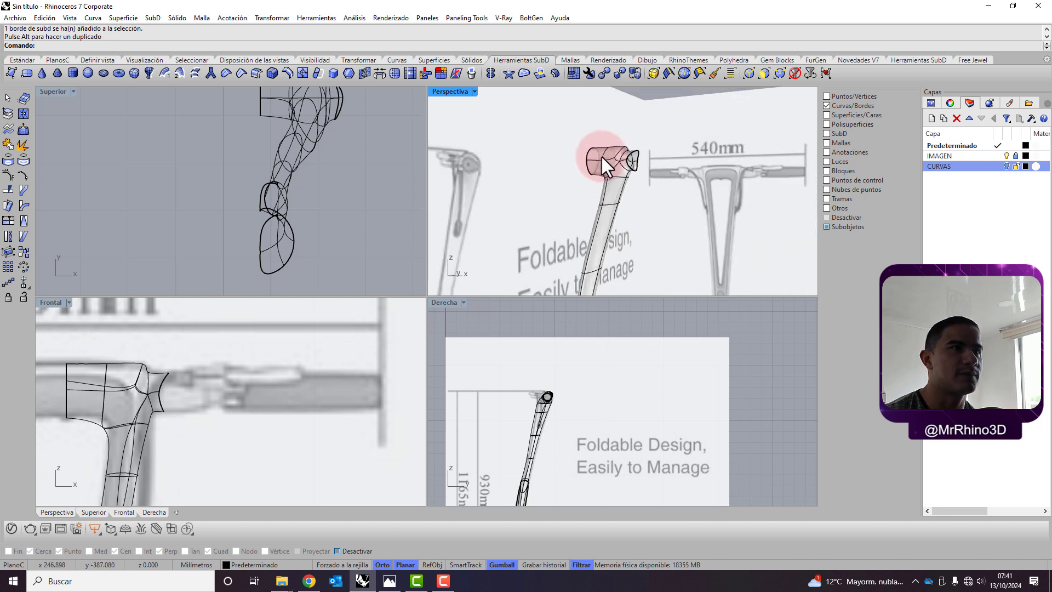
{"action": "scroll", "coordinate": [608, 159], "scroll_direction": "down", "scroll_amount": 3}
{"action": "scroll", "coordinate": [630, 128], "scroll_direction": "down", "scroll_amount": 2}
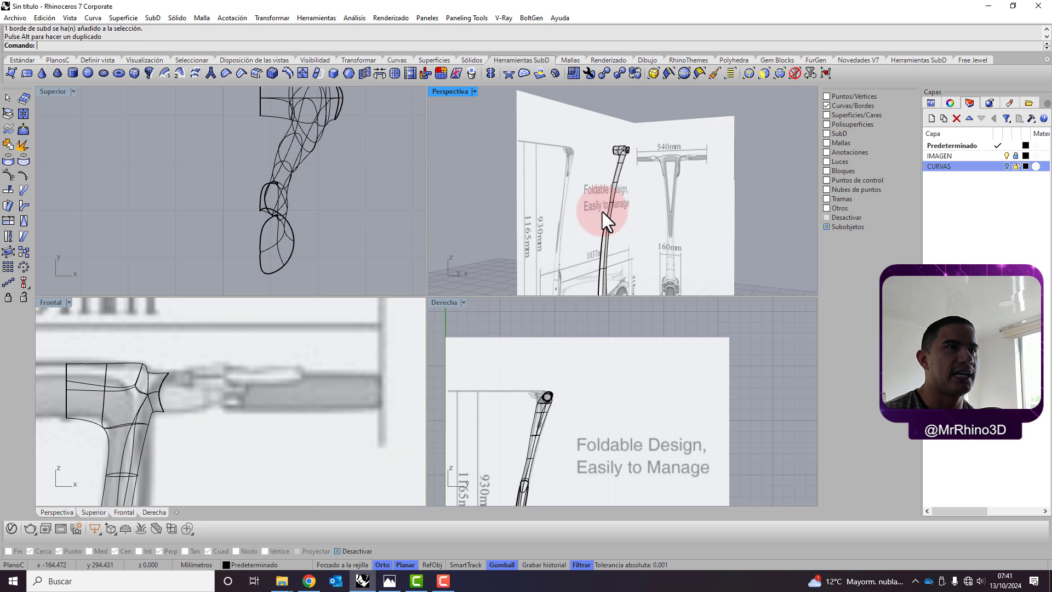
{"action": "mouse_move", "coordinate": [602, 211]}
{"action": "right_mouse_down"}
{"action": "mouse_move", "coordinate": [716, 211]}
{"action": "mouse_move", "coordinate": [512, 219]}
{"action": "mouse_move", "coordinate": [558, 231]}
{"action": "right_mouse_up"}
{"action": "scroll", "coordinate": [525, 398], "scroll_direction": "up", "scroll_amount": 2}
{"action": "scroll", "coordinate": [551, 396], "scroll_direction": "up", "scroll_amount": 2}
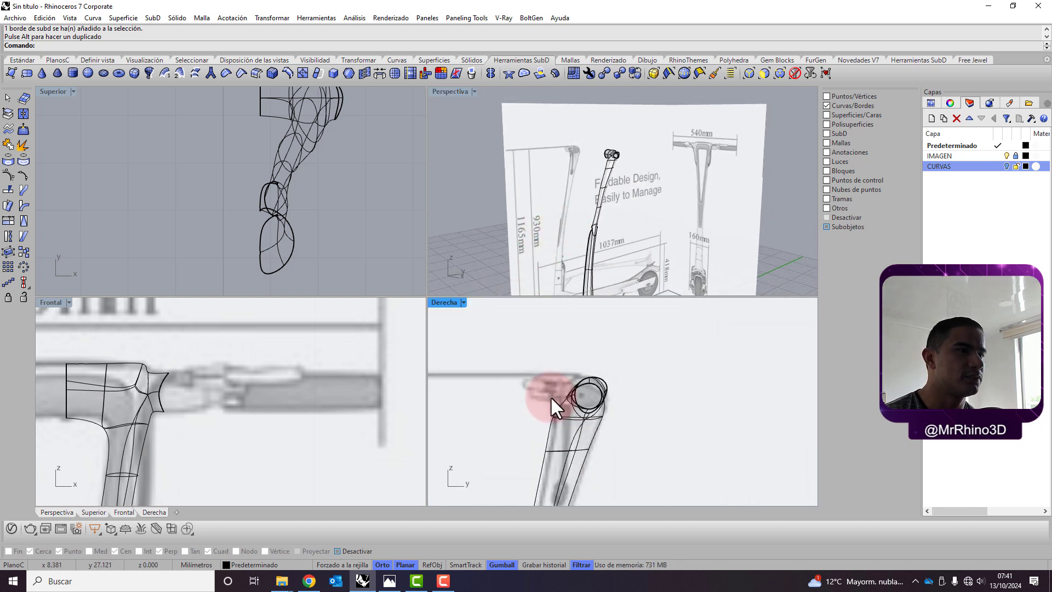
{"action": "scroll", "coordinate": [579, 400], "scroll_direction": "up", "scroll_amount": 2}
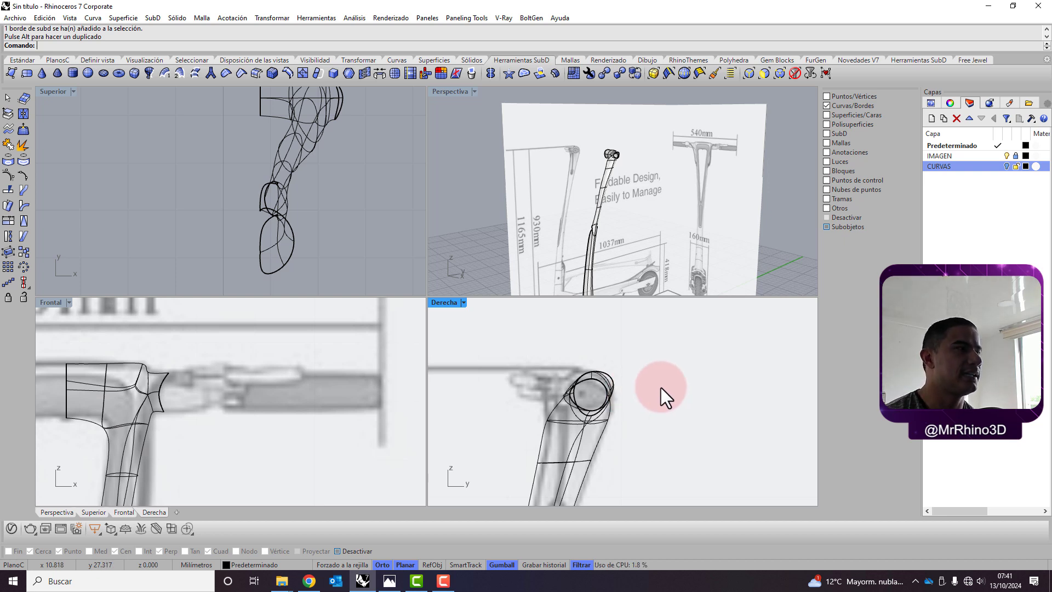
{"action": "left_click", "coordinate": [160, 353]}
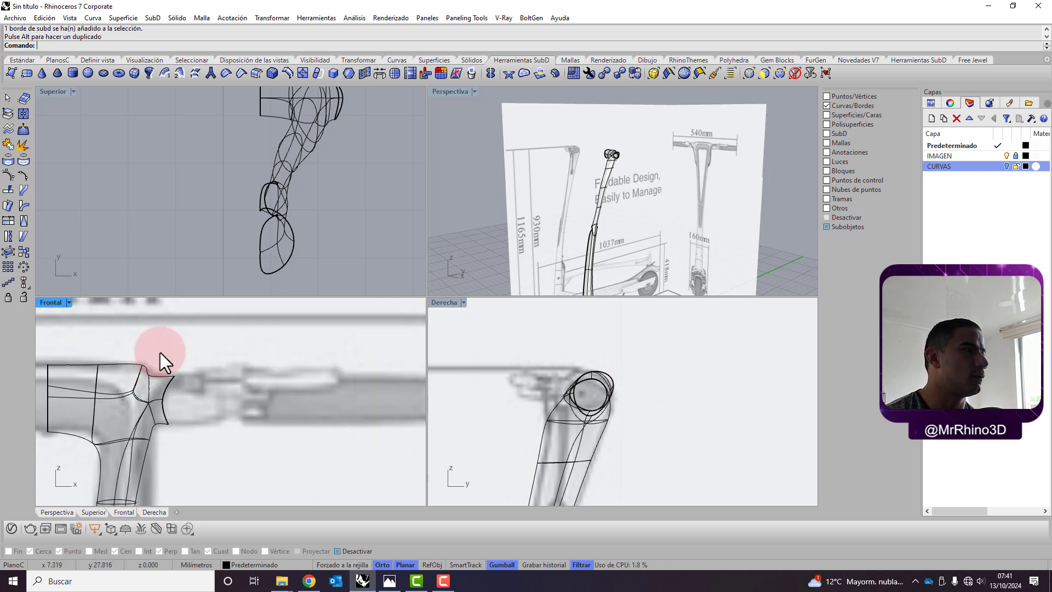
{"action": "double_click", "coordinate": [174, 423]}
{"action": "right_click_drag", "start_coordinate": [322, 167], "coordinate": [296, 239]}
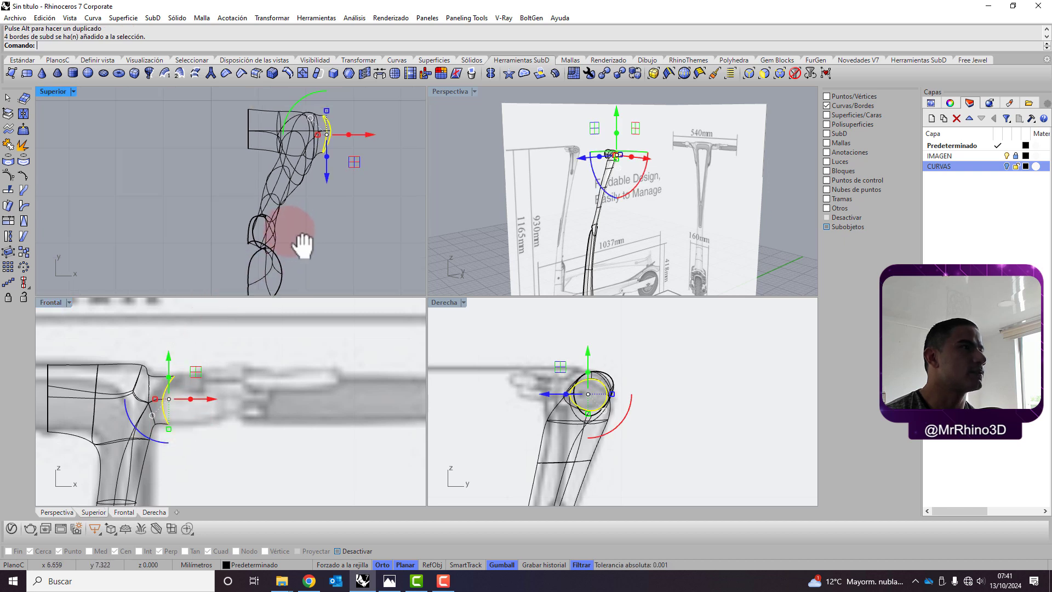
{"action": "left_click_drag", "start_coordinate": [312, 216], "coordinate": [314, 214]}
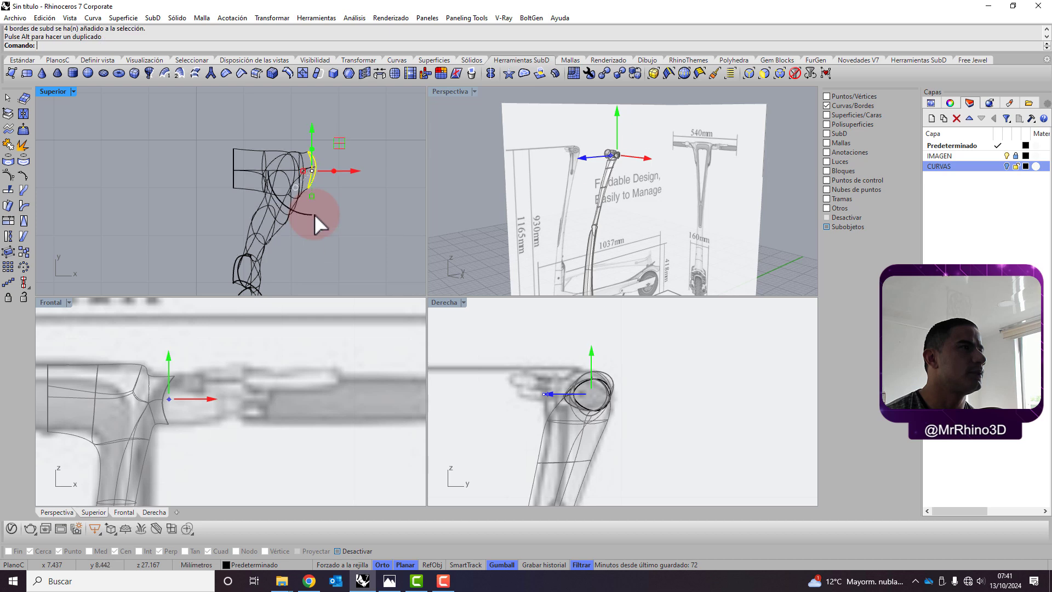
Cap the open end with a Fill SubD hole patch, then deselect it.
{"action": "scroll", "coordinate": [619, 137], "scroll_direction": "up", "scroll_amount": 3}
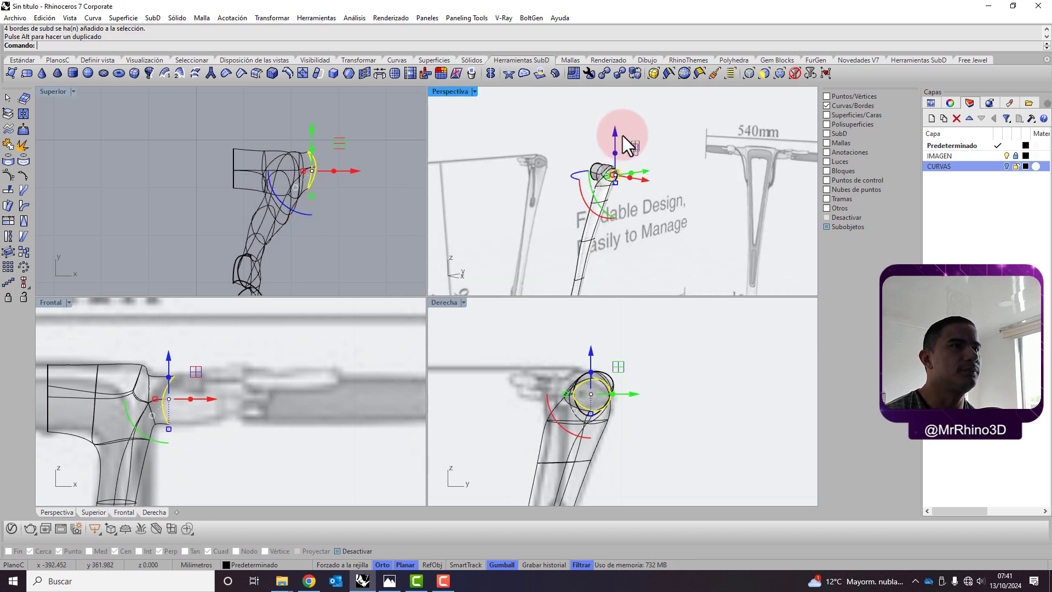
{"action": "scroll", "coordinate": [626, 167], "scroll_direction": "up", "scroll_amount": 2}
{"action": "scroll", "coordinate": [601, 182], "scroll_direction": "up", "scroll_amount": 2}
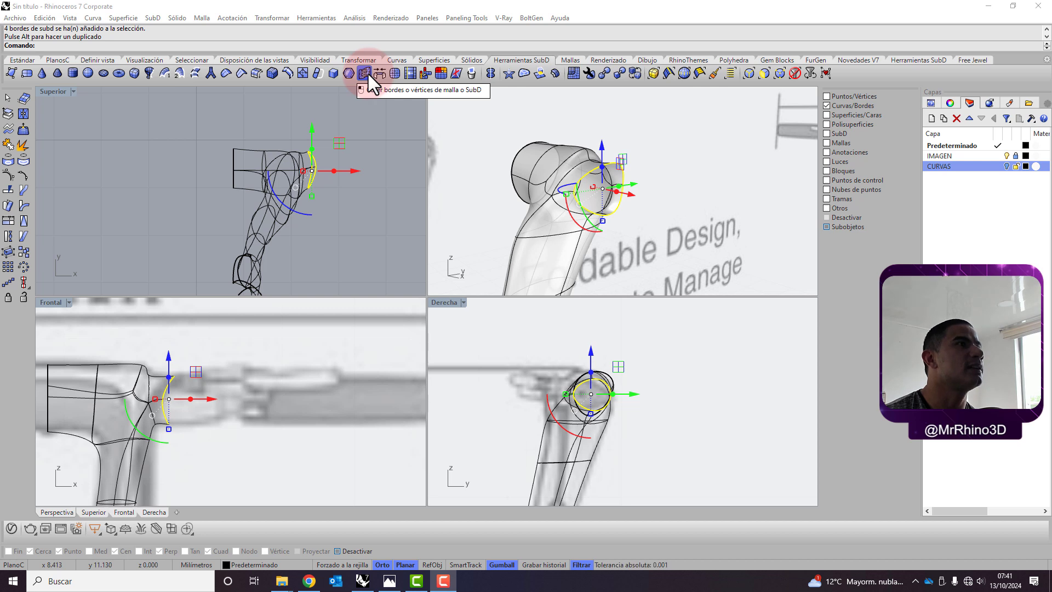
{"action": "left_click", "coordinate": [524, 74]}
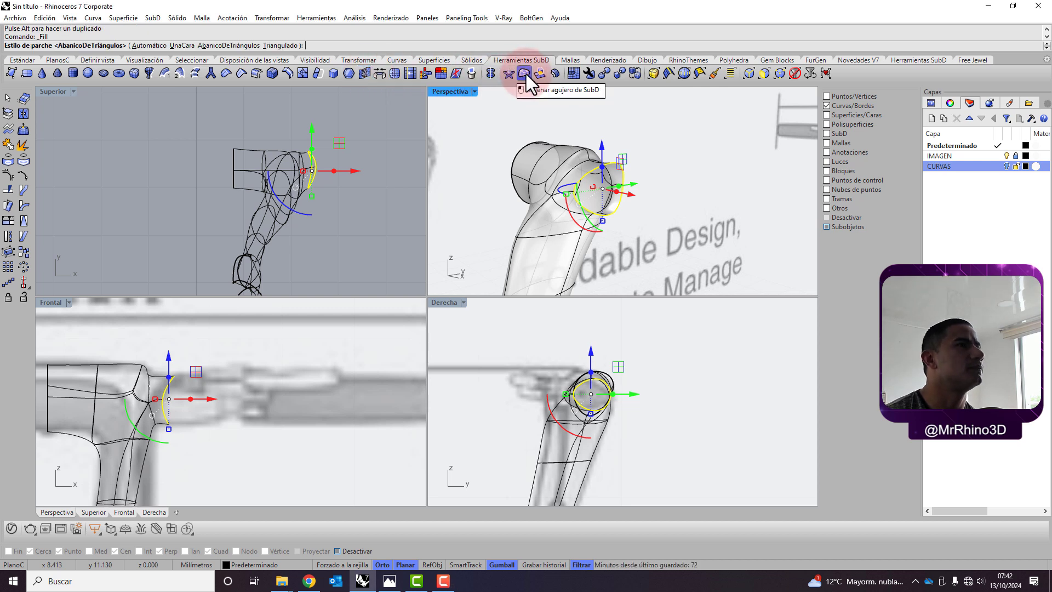
{"action": "right_click", "coordinate": [641, 138]}
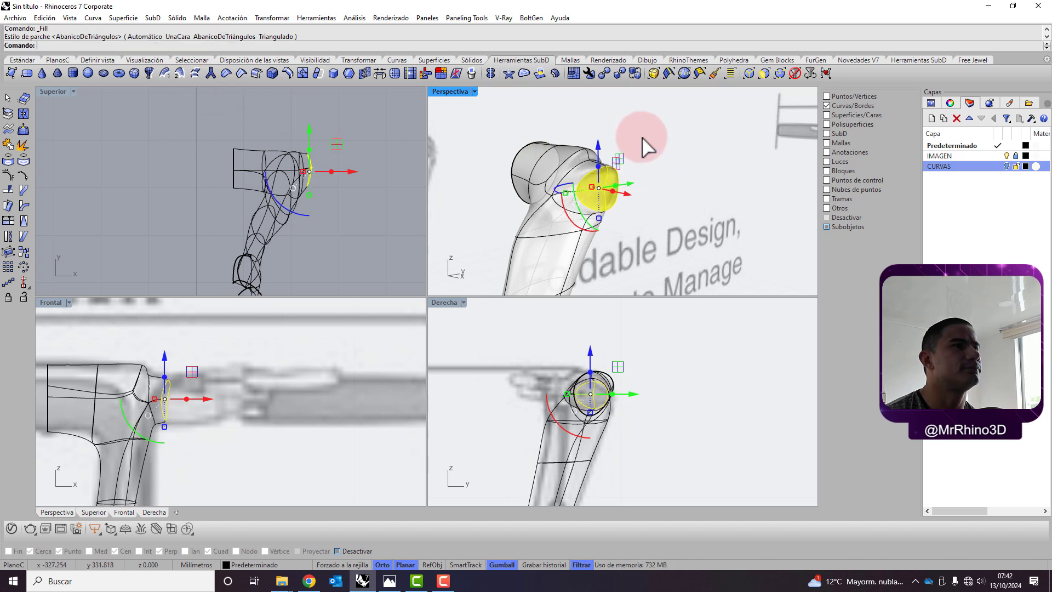
{"action": "left_click", "coordinate": [661, 186]}
{"action": "scroll", "coordinate": [573, 186], "scroll_direction": "up", "scroll_amount": 3}
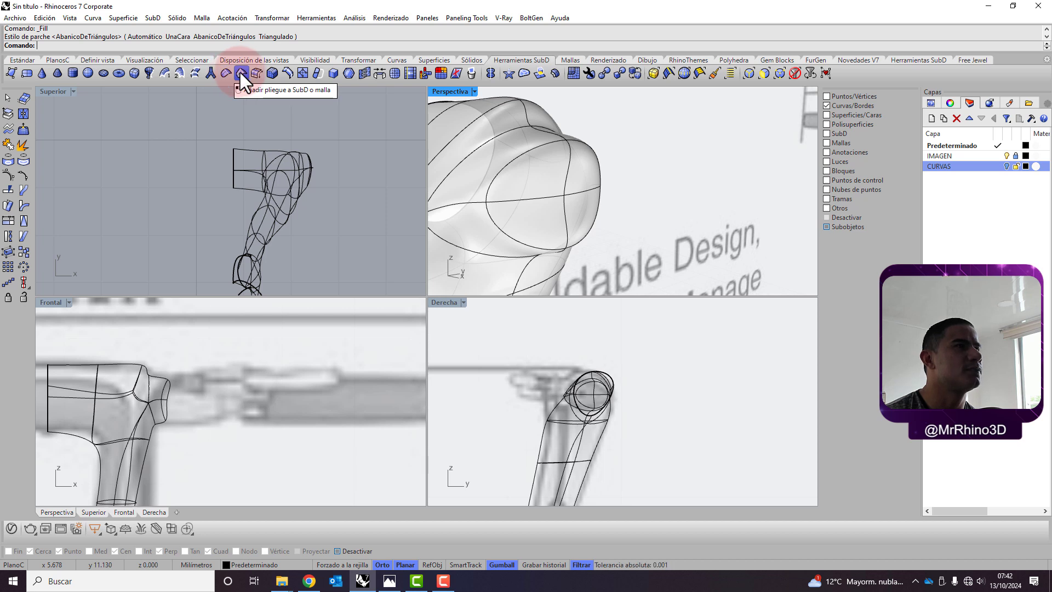
{"action": "left_click", "coordinate": [240, 72]}
{"action": "left_click", "coordinate": [500, 177]}
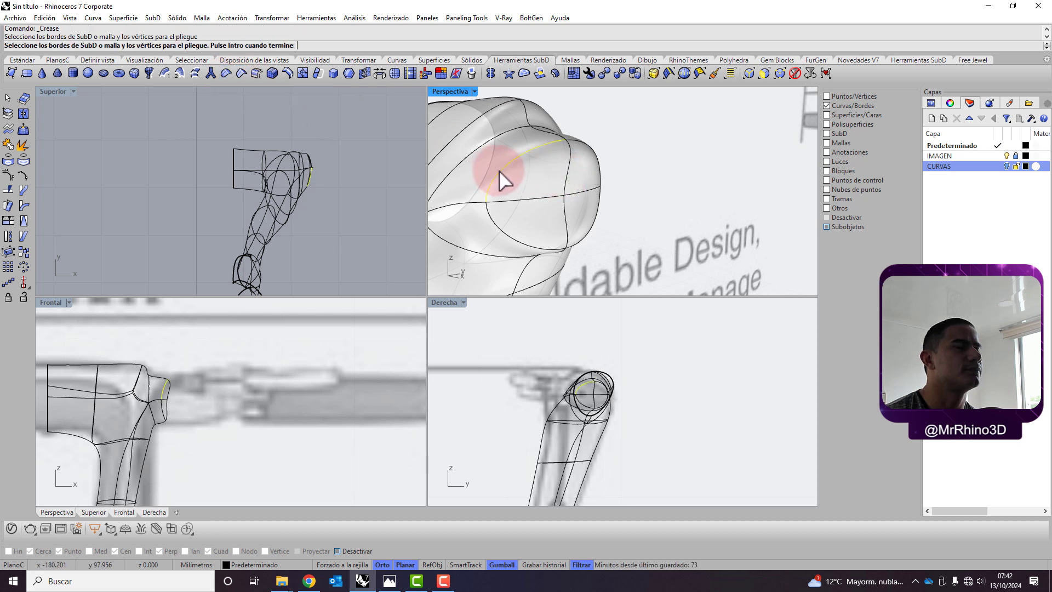
{"action": "key", "text": "Return"}
{"action": "mouse_move", "coordinate": [591, 233]}
{"action": "right_mouse_down"}
{"action": "mouse_move", "coordinate": [712, 220]}
{"action": "mouse_move", "coordinate": [629, 216]}
{"action": "mouse_move", "coordinate": [668, 221]}
{"action": "right_mouse_up"}
{"action": "scroll", "coordinate": [583, 207], "scroll_direction": "down", "scroll_amount": 3}
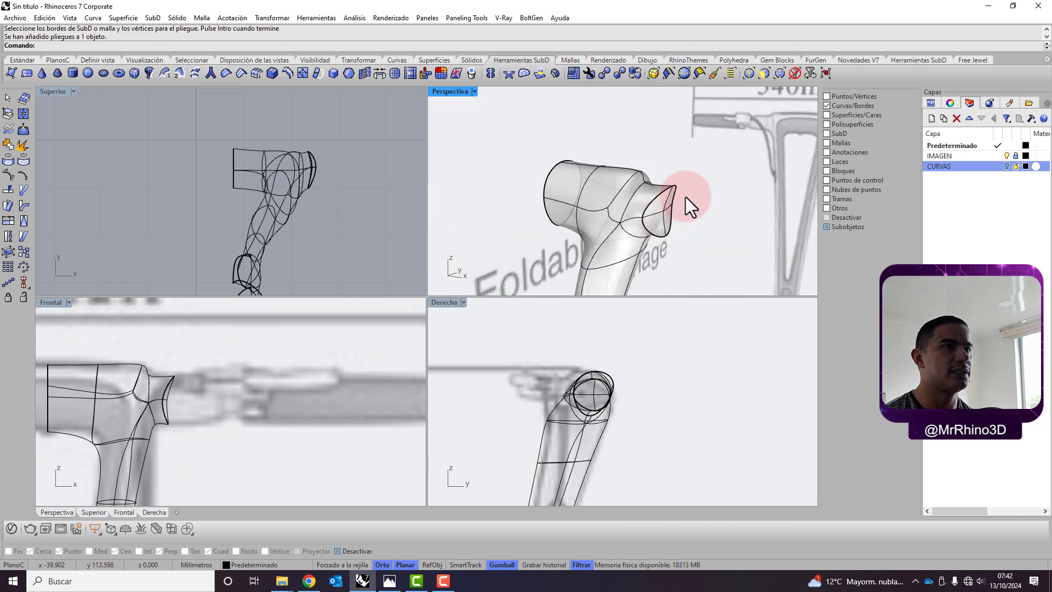
{"action": "key", "text": "ctrl+z"}
{"action": "scroll", "coordinate": [678, 200], "scroll_direction": "up", "scroll_amount": 2}
{"action": "scroll", "coordinate": [679, 201], "scroll_direction": "up", "scroll_amount": 2}
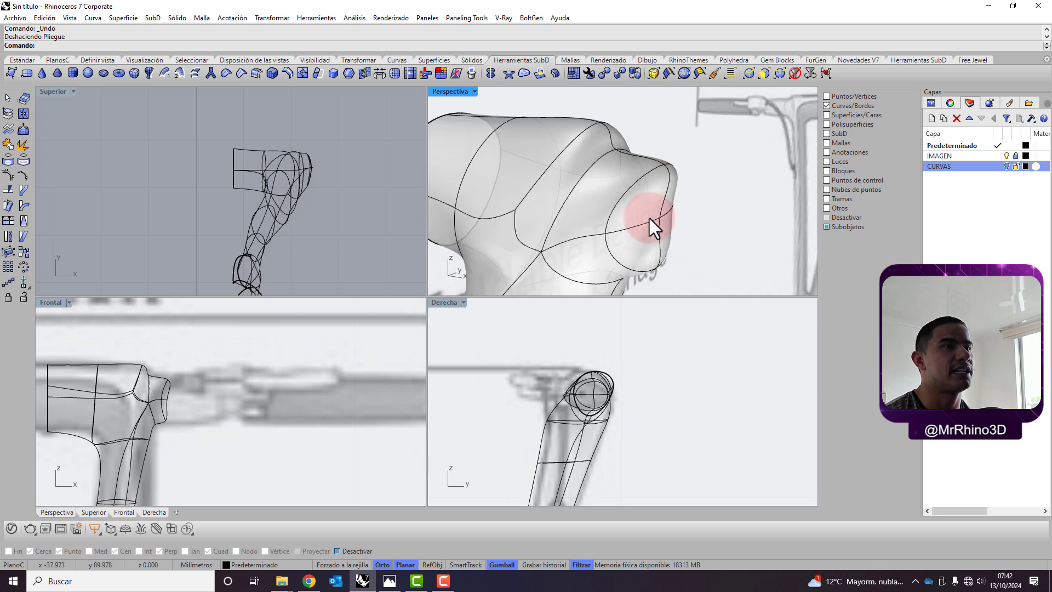
Insert a new edge loop offset from the loop at the stem head's tip.
{"action": "left_click", "coordinate": [287, 77]}
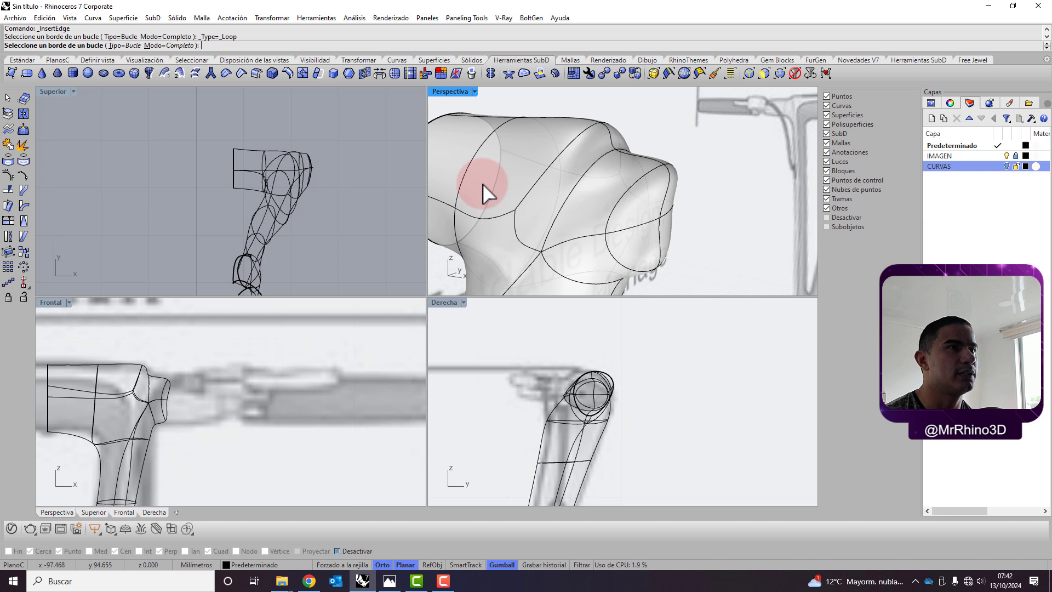
{"action": "left_click", "coordinate": [621, 196]}
{"action": "key", "text": "Return"}
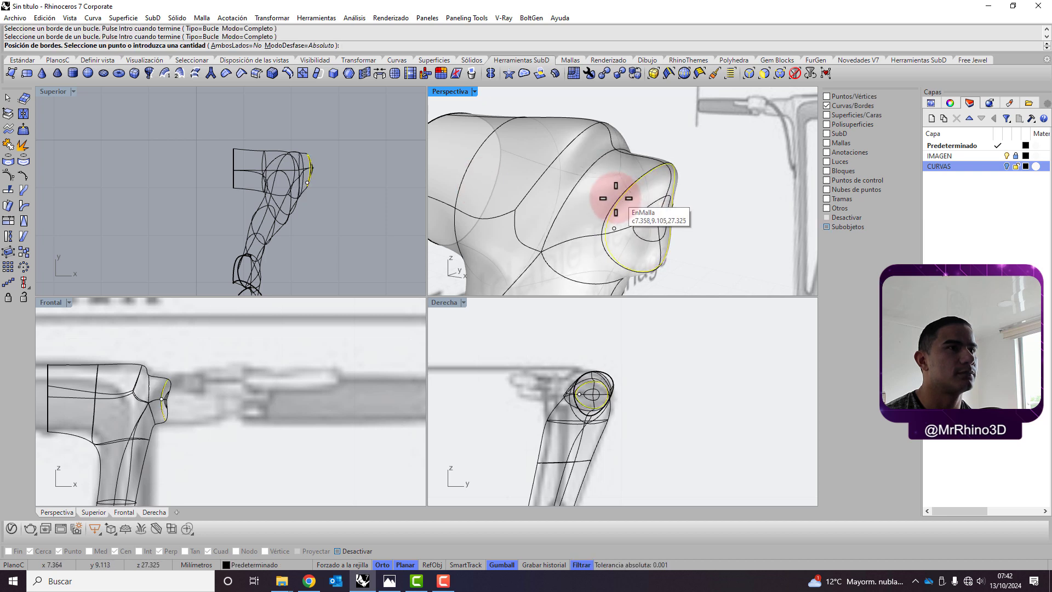
{"action": "left_click", "coordinate": [572, 228]}
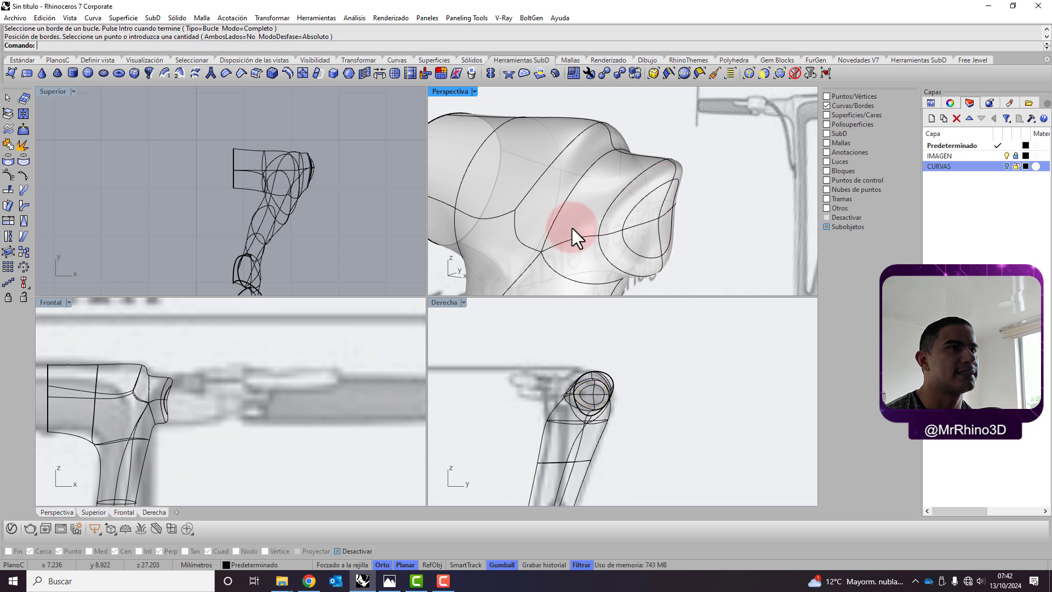
Undo that loop and reinsert it closer to the tip, then inspect the rounded end.
{"action": "key", "text": "ctrl+z"}
{"action": "key", "text": "Return"}
{"action": "left_click", "coordinate": [624, 216]}
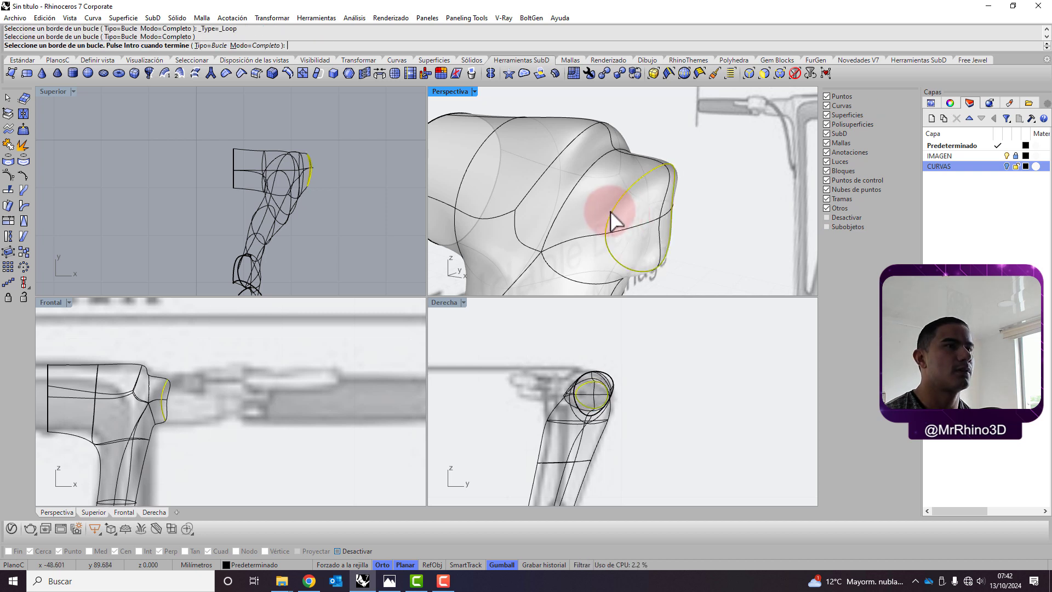
{"action": "key", "text": "Return"}
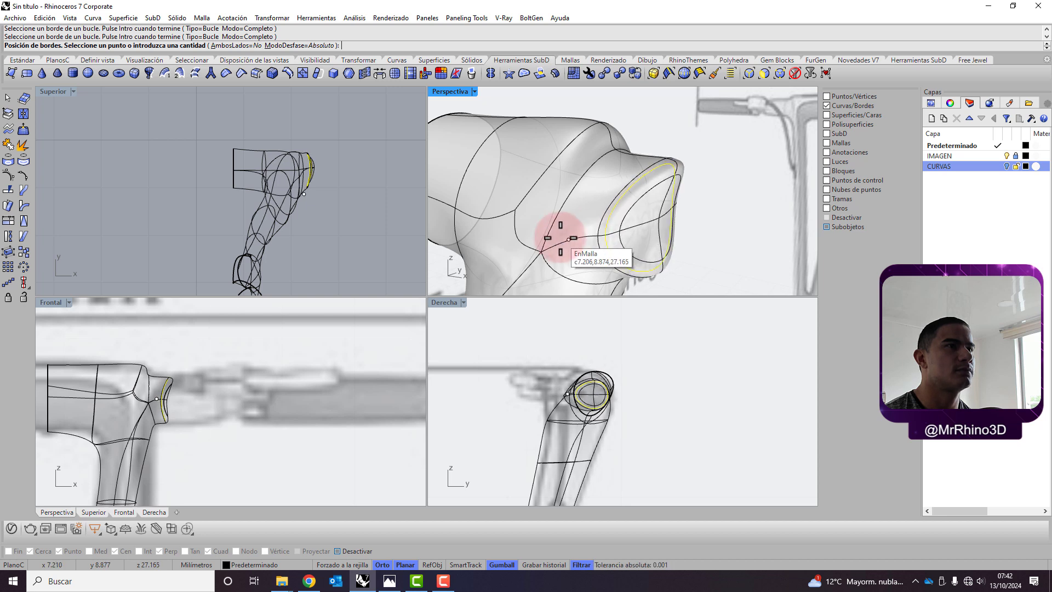
{"action": "left_click", "coordinate": [532, 243]}
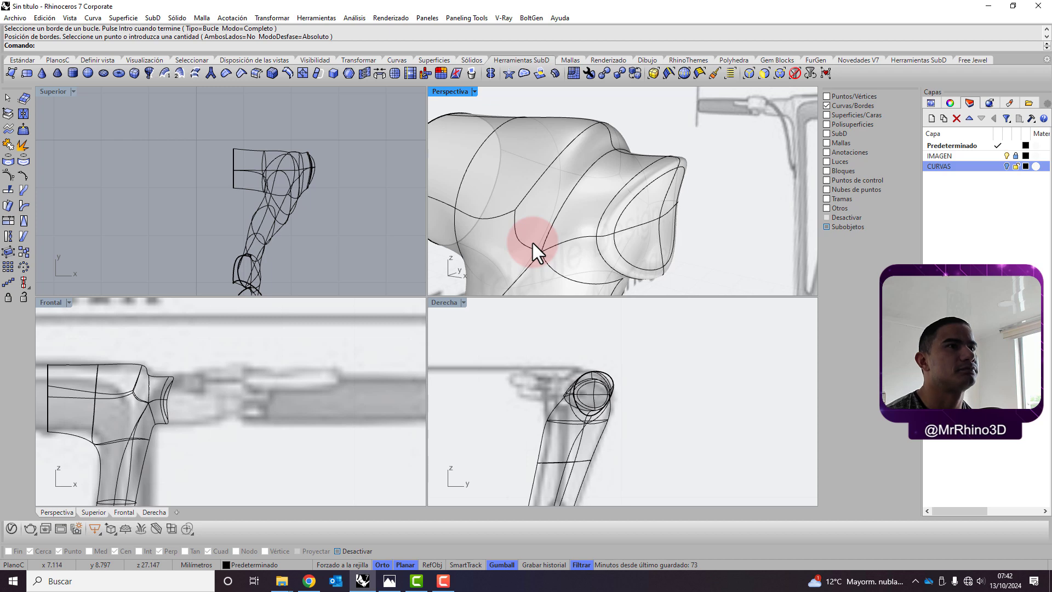
{"action": "mouse_move", "coordinate": [590, 242]}
{"action": "right_mouse_down"}
{"action": "mouse_move", "coordinate": [604, 204]}
{"action": "mouse_move", "coordinate": [673, 206]}
{"action": "mouse_move", "coordinate": [683, 218]}
{"action": "mouse_move", "coordinate": [613, 212]}
{"action": "right_mouse_up"}
{"action": "scroll", "coordinate": [606, 198], "scroll_direction": "up", "scroll_amount": 2}
{"action": "scroll", "coordinate": [606, 199], "scroll_direction": "up", "scroll_amount": 3}
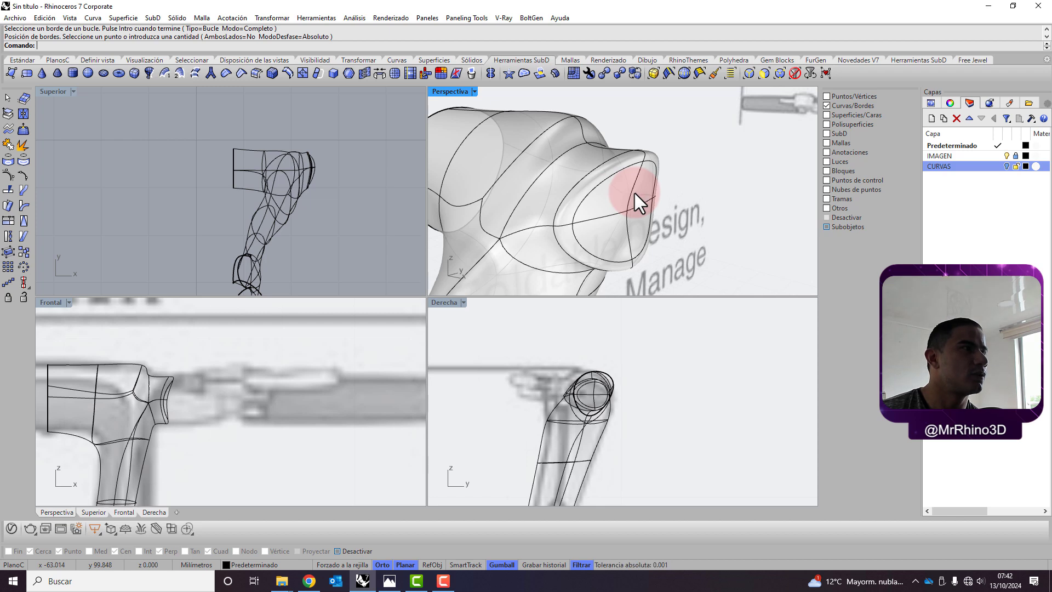
{"action": "scroll", "coordinate": [263, 156], "scroll_direction": "down", "scroll_amount": 2}
{"action": "scroll", "coordinate": [254, 164], "scroll_direction": "down", "scroll_amount": 2}
{"action": "scroll", "coordinate": [258, 162], "scroll_direction": "down", "scroll_amount": 2}
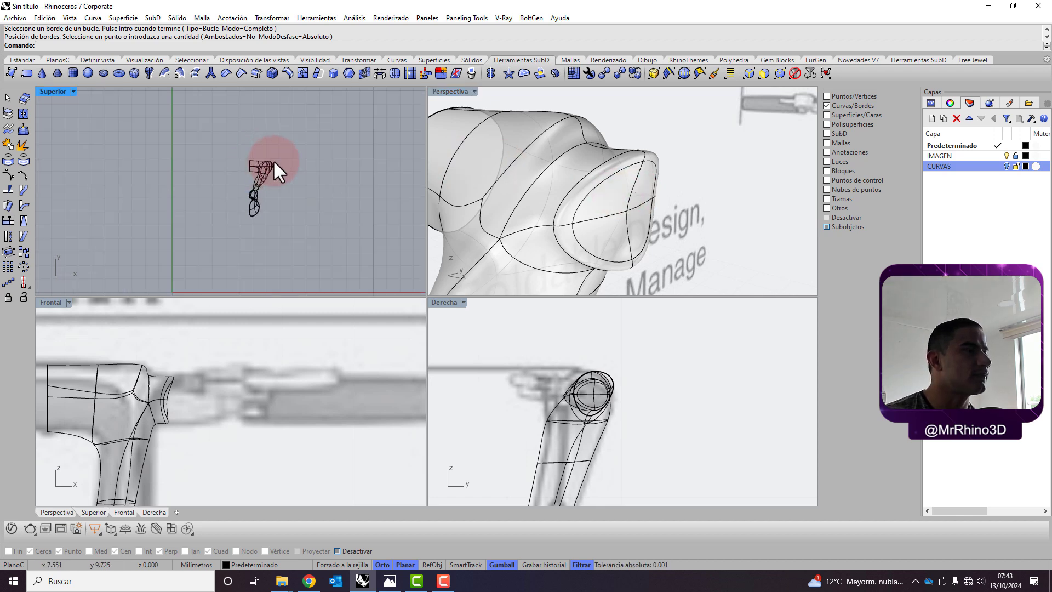
{"action": "scroll", "coordinate": [296, 167], "scroll_direction": "up", "scroll_amount": 1}
{"action": "scroll", "coordinate": [321, 177], "scroll_direction": "up", "scroll_amount": 3}
{"action": "scroll", "coordinate": [630, 159], "scroll_direction": "down", "scroll_amount": 3}
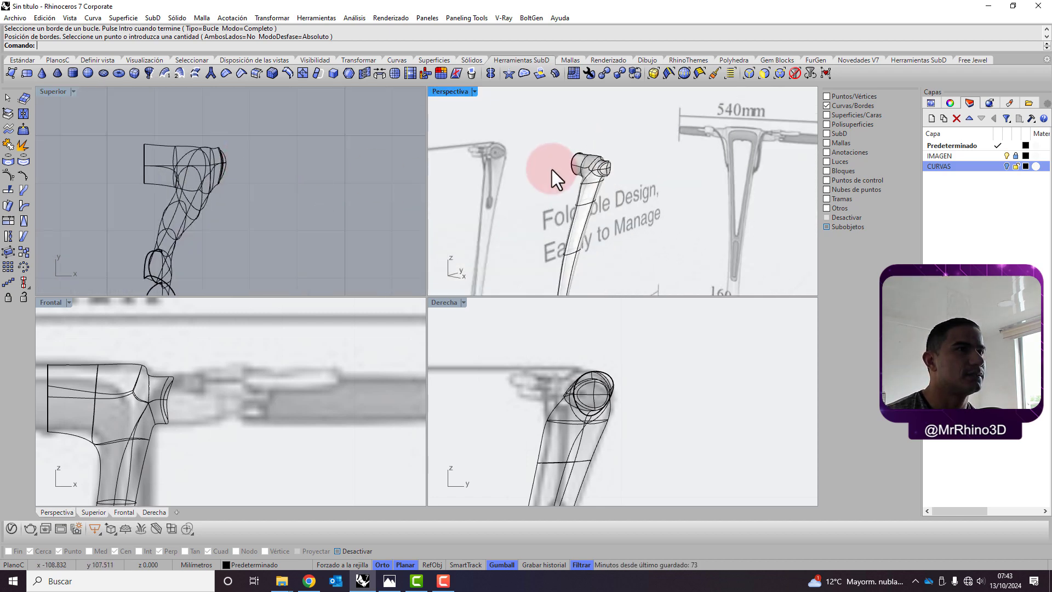
{"action": "scroll", "coordinate": [624, 133], "scroll_direction": "down", "scroll_amount": 2}
{"action": "scroll", "coordinate": [620, 134], "scroll_direction": "down", "scroll_amount": 2}
{"action": "scroll", "coordinate": [596, 208], "scroll_direction": "up", "scroll_amount": 2}
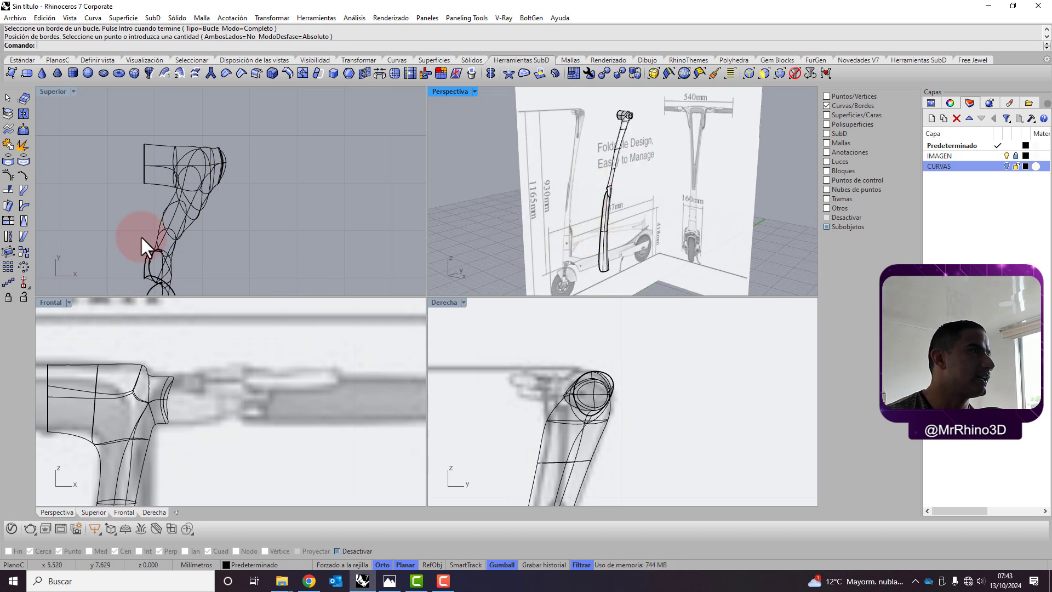
{"action": "scroll", "coordinate": [192, 145], "scroll_direction": "down", "scroll_amount": 3}
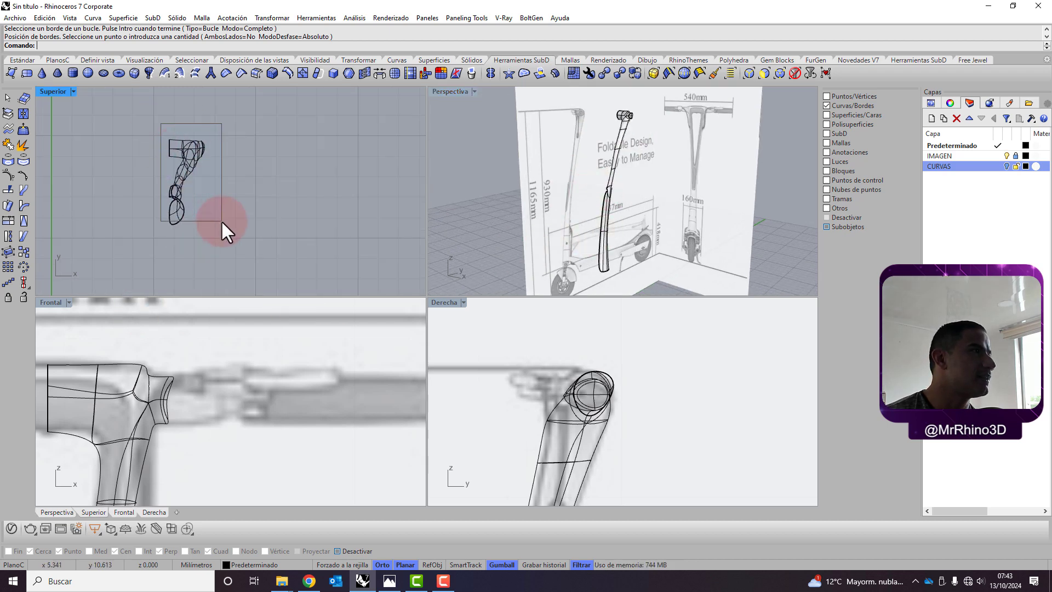
Make the CURVAS layer visible, then start and cancel the SubD Reflect command.
{"action": "left_click_drag", "start_coordinate": [246, 253], "coordinate": [246, 253]}
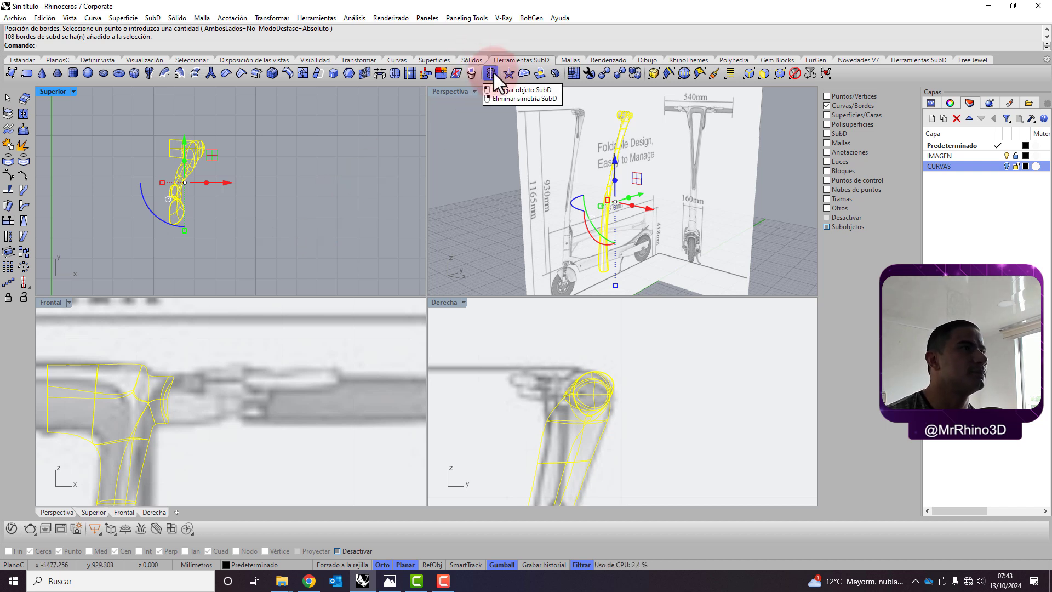
{"action": "left_click", "coordinate": [1004, 166]}
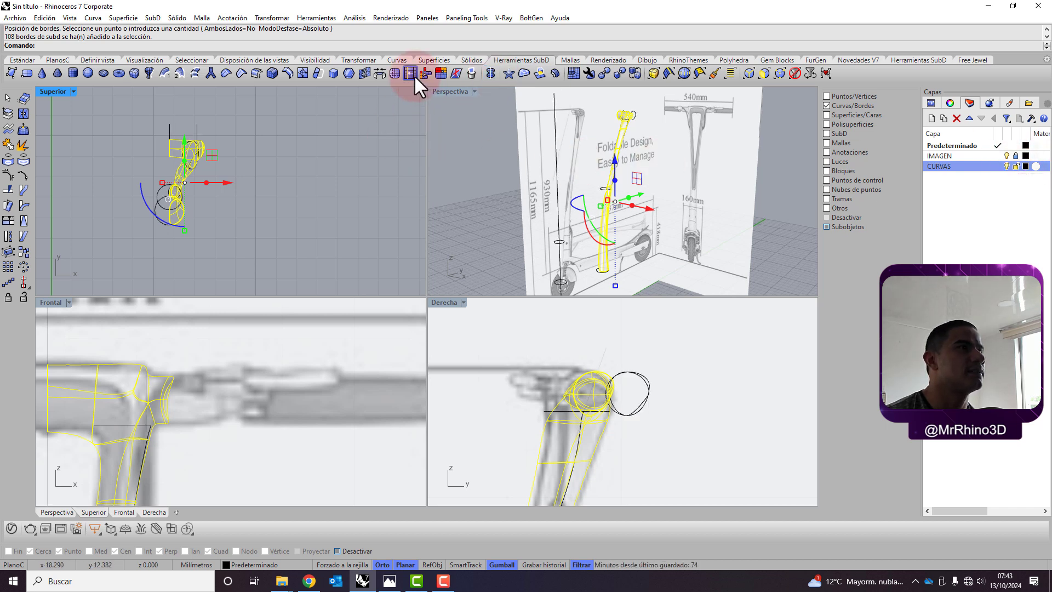
{"action": "left_click", "coordinate": [491, 71]}
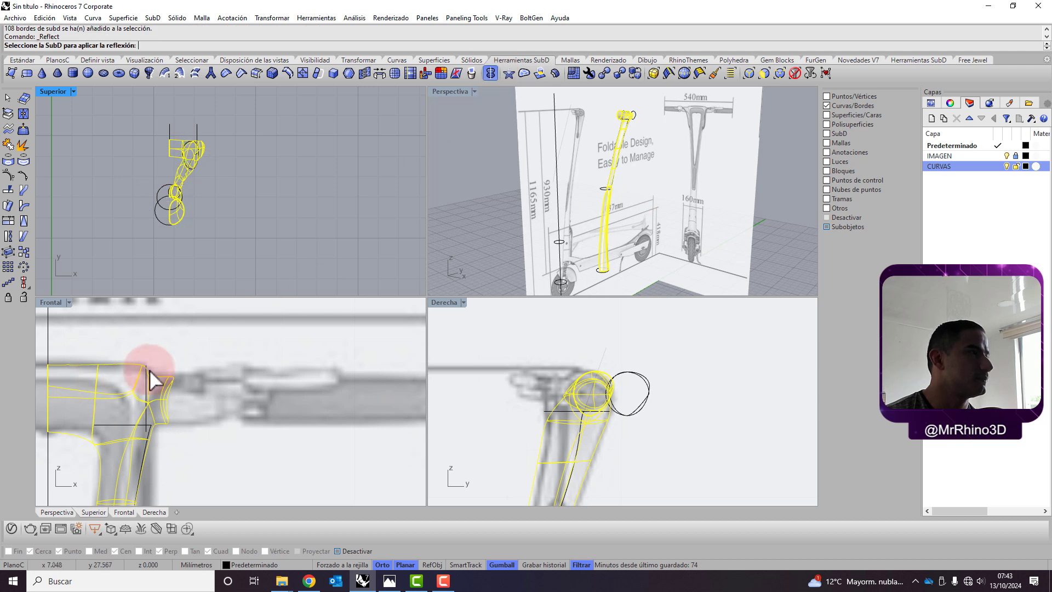
{"action": "scroll", "coordinate": [165, 394], "scroll_direction": "down", "scroll_amount": 3}
{"action": "scroll", "coordinate": [200, 417], "scroll_direction": "down", "scroll_amount": 2}
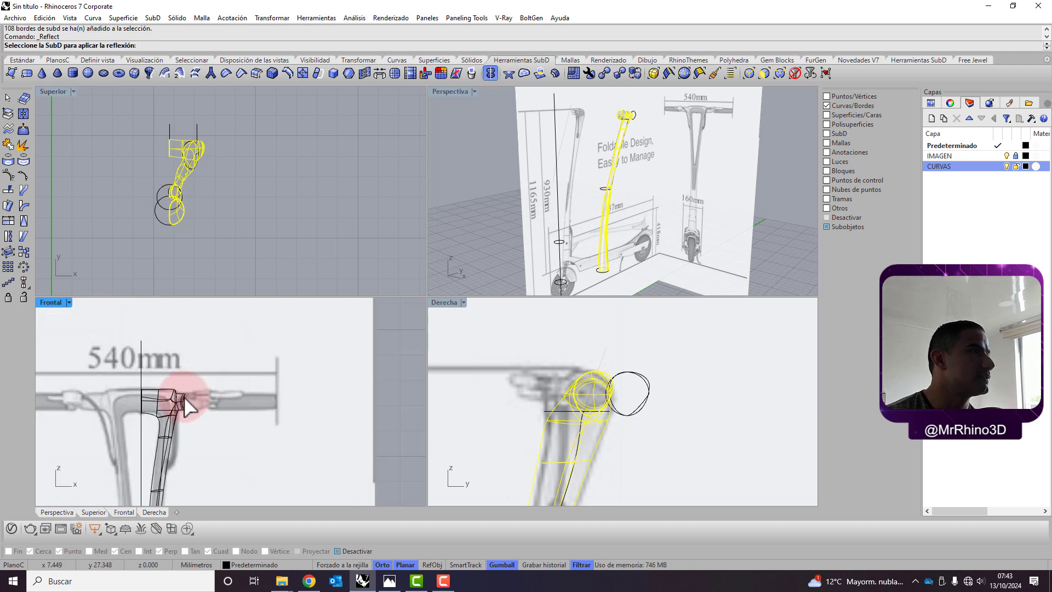
{"action": "scroll", "coordinate": [189, 383], "scroll_direction": "down", "scroll_amount": 2}
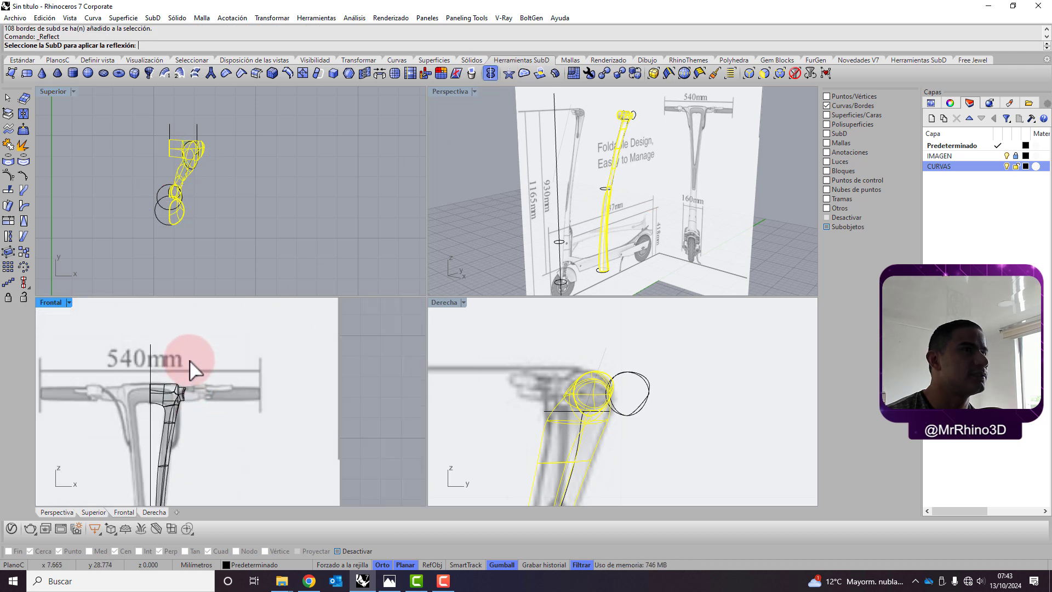
{"action": "left_click", "coordinate": [614, 200]}
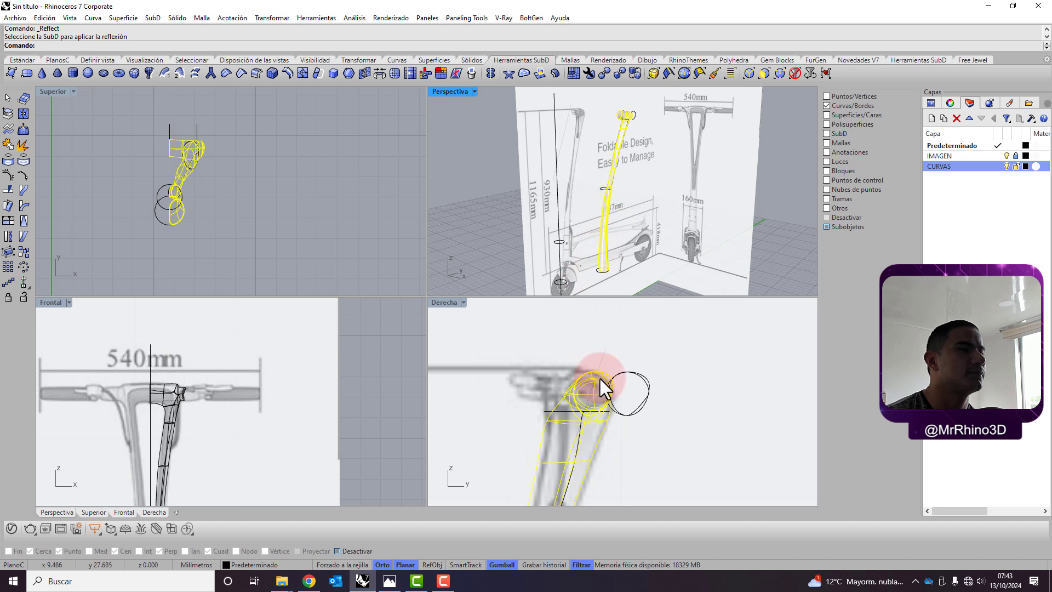
Clear the edge selection and reset the selection filter to None.
{"action": "scroll", "coordinate": [602, 389], "scroll_direction": "down", "scroll_amount": 3}
{"action": "scroll", "coordinate": [328, 214], "scroll_direction": "up", "scroll_amount": 2}
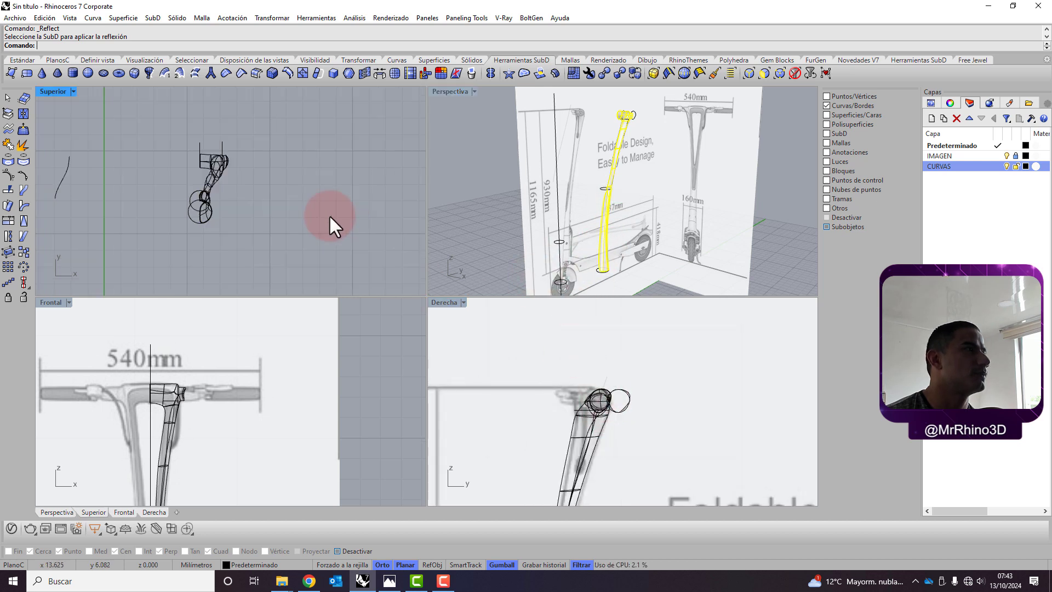
{"action": "scroll", "coordinate": [219, 176], "scroll_direction": "up", "scroll_amount": 1}
{"action": "left_click", "coordinate": [209, 173]}
{"action": "left_click", "coordinate": [269, 189]}
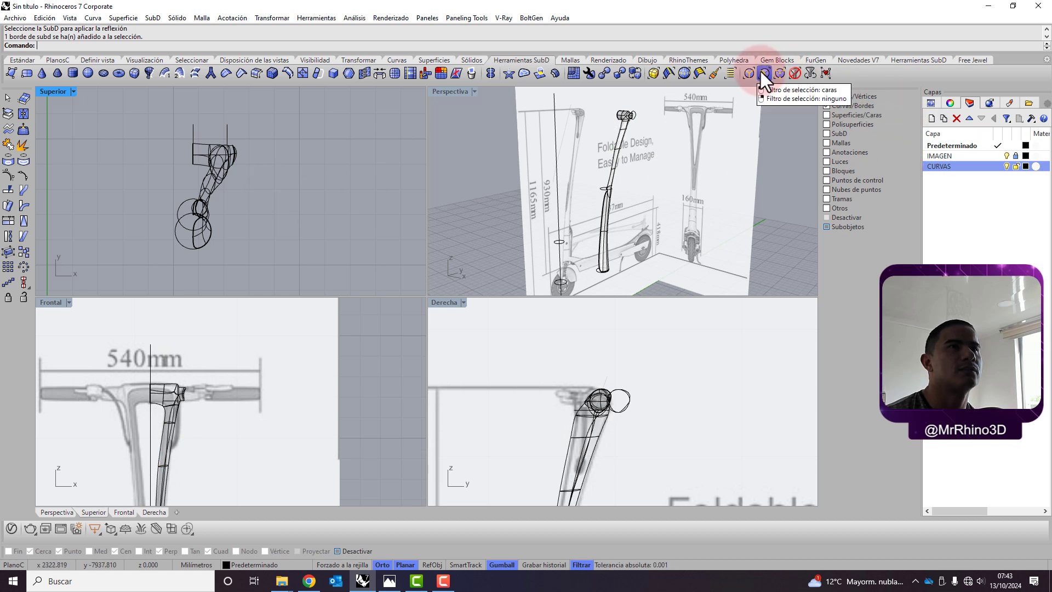
{"action": "left_click", "coordinate": [794, 74]}
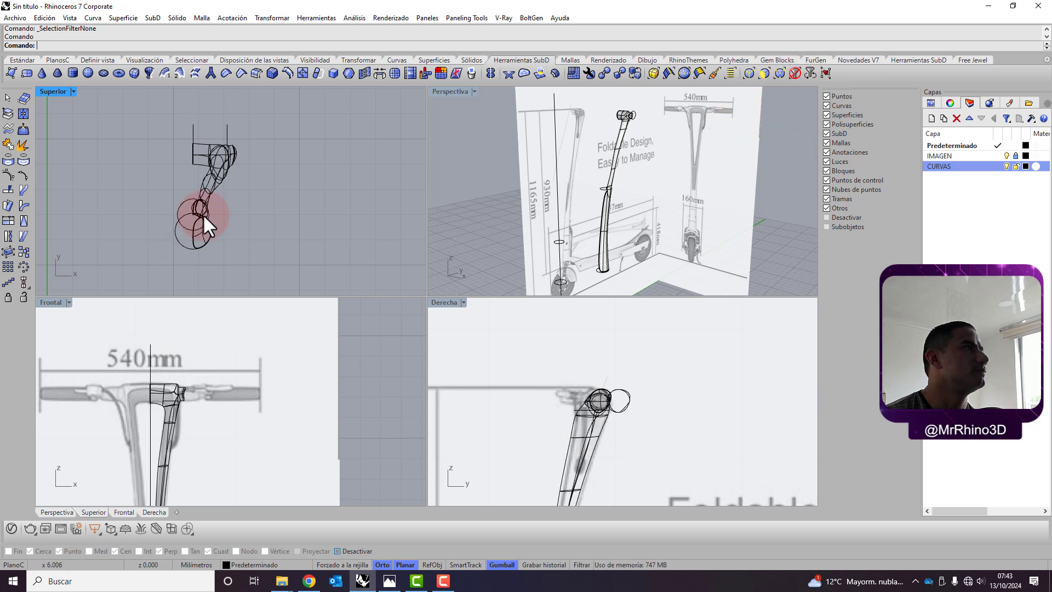
Reflect the half stem SubD across a vertical plane through its centreline with Osnap on.
{"action": "right_click", "coordinate": [297, 44]}
{"action": "left_click", "coordinate": [358, 143]}
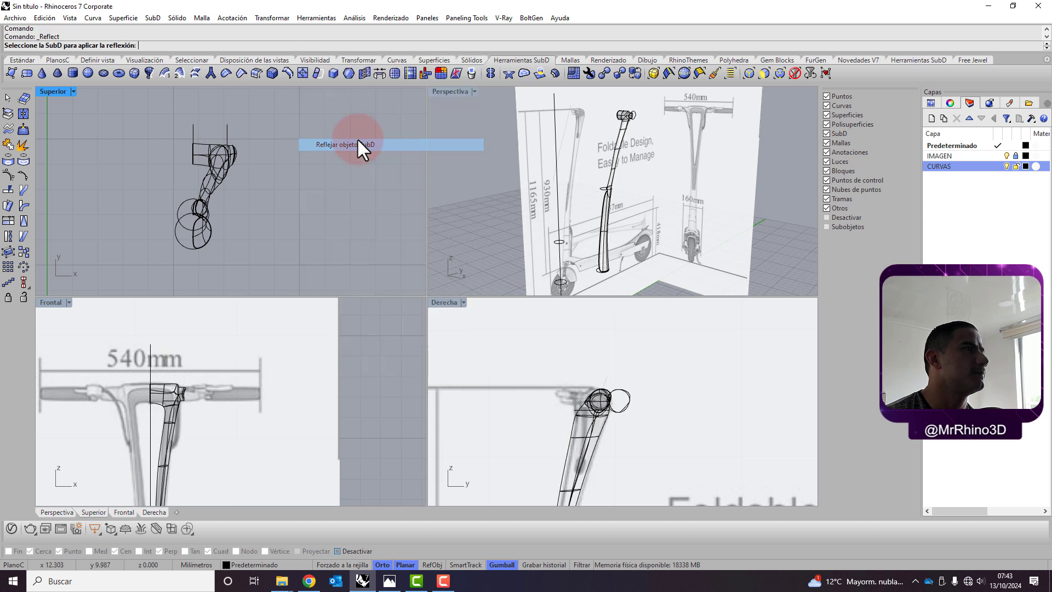
{"action": "left_click", "coordinate": [212, 174]}
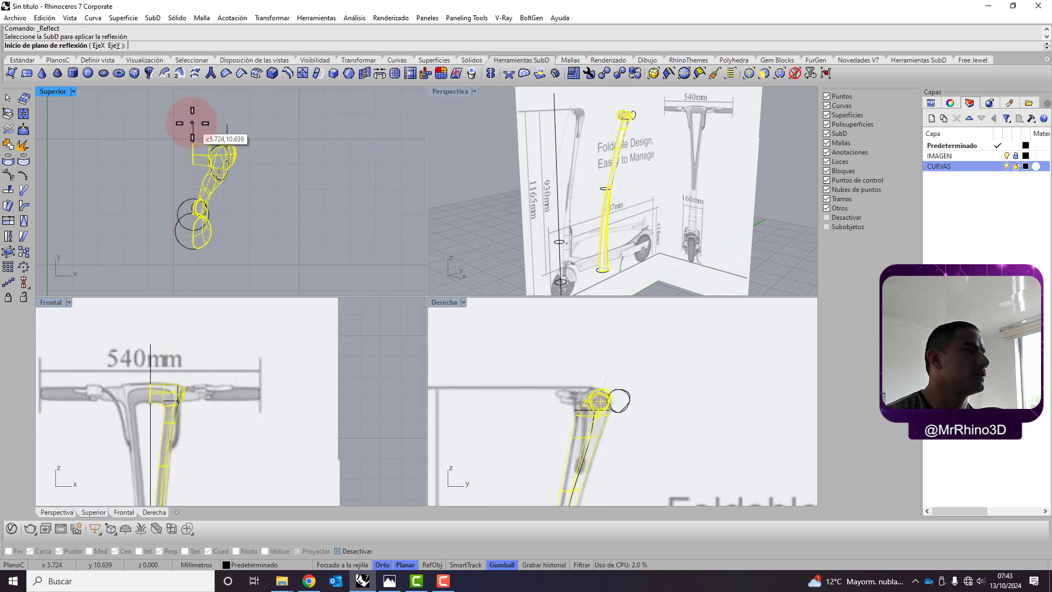
{"action": "left_click", "coordinate": [355, 547]}
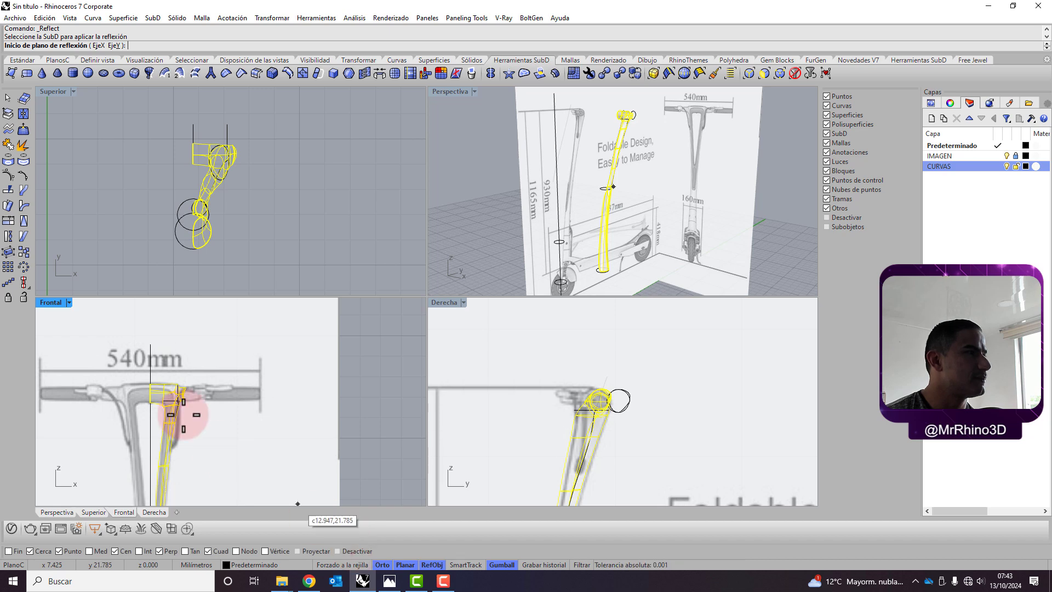
{"action": "left_click", "coordinate": [150, 344]}
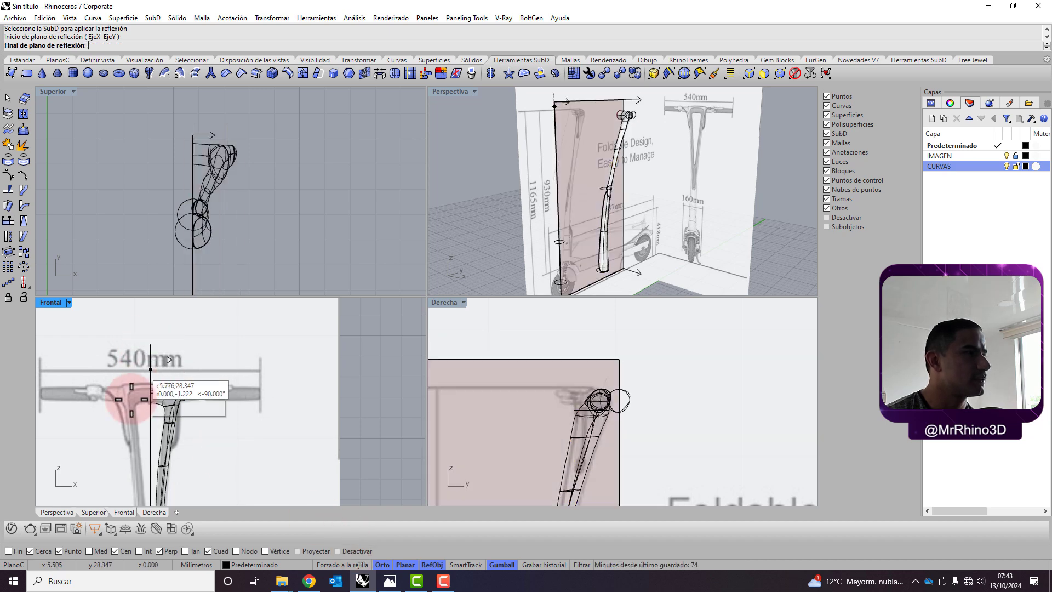
{"action": "left_click", "coordinate": [150, 444]}
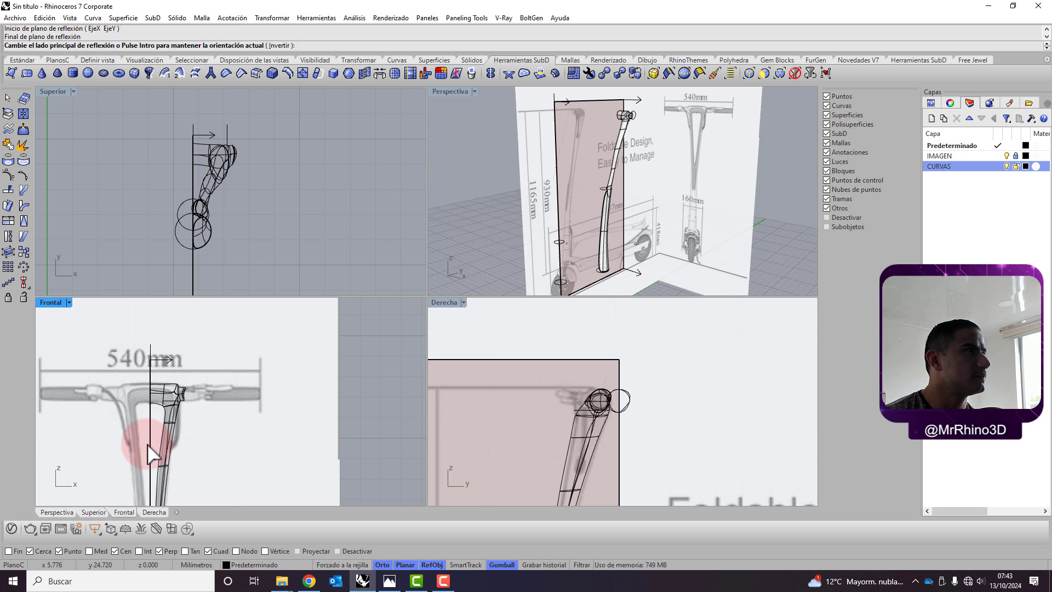
{"action": "key", "text": "Return"}
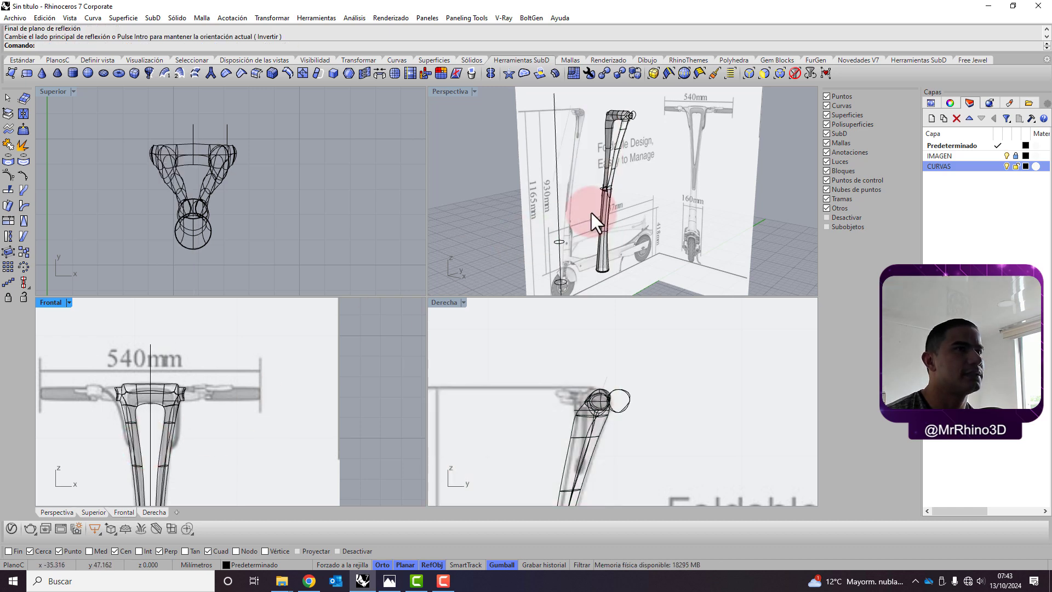
Orbit and zoom around the mirrored stem to inspect it down to the cylinder's base.
{"action": "right_click_drag", "start_coordinate": [590, 214], "coordinate": [636, 210]}
{"action": "scroll", "coordinate": [635, 208], "scroll_direction": "up", "scroll_amount": 2}
{"action": "scroll", "coordinate": [697, 219], "scroll_direction": "up", "scroll_amount": 2}
{"action": "scroll", "coordinate": [634, 191], "scroll_direction": "up", "scroll_amount": 2}
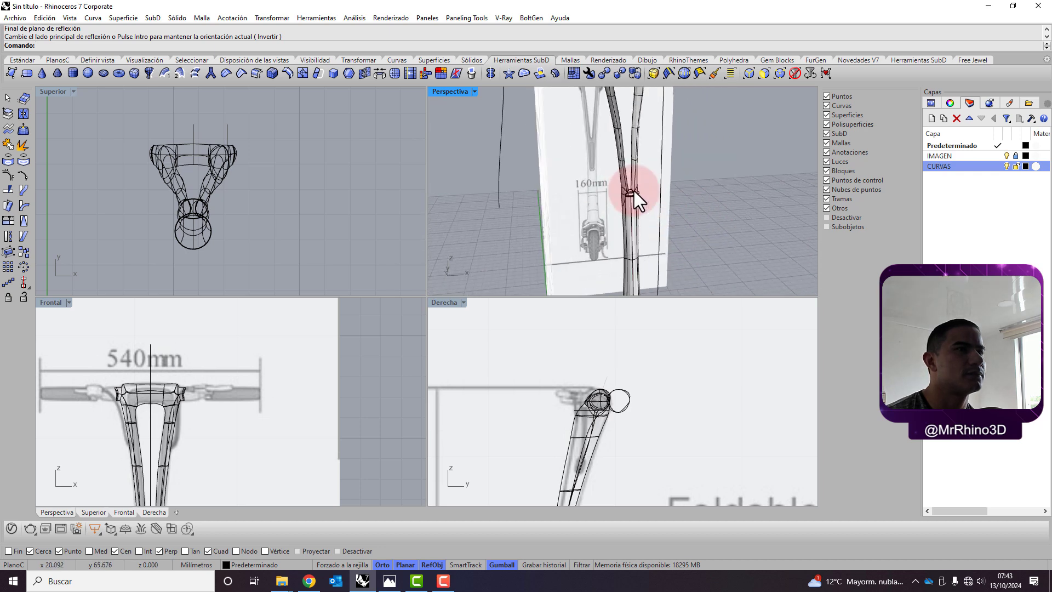
{"action": "scroll", "coordinate": [636, 197], "scroll_direction": "up", "scroll_amount": 2}
{"action": "scroll", "coordinate": [624, 192], "scroll_direction": "up", "scroll_amount": 2}
{"action": "scroll", "coordinate": [637, 182], "scroll_direction": "down", "scroll_amount": 2}
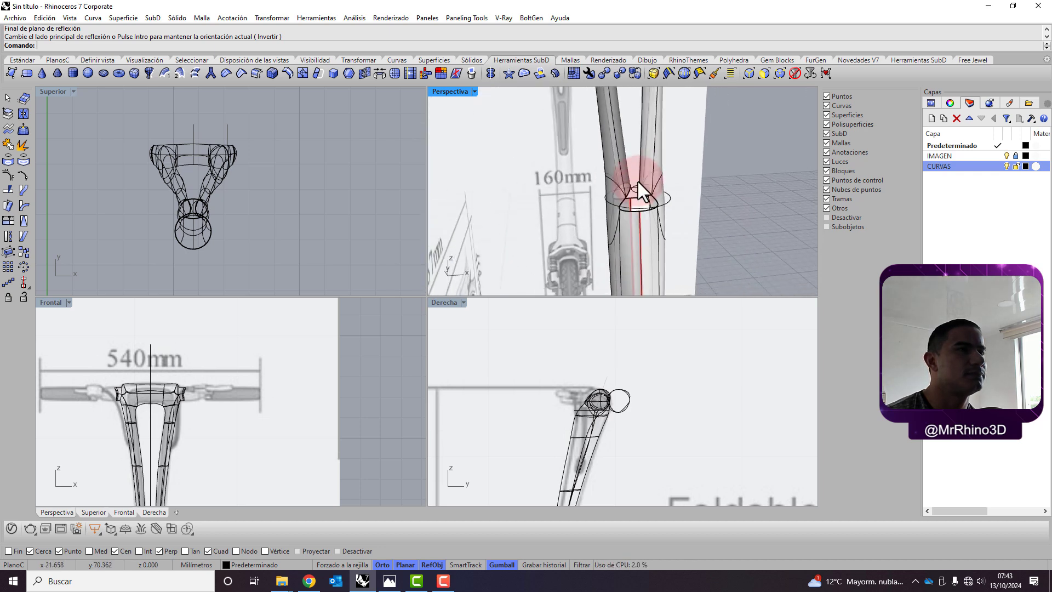
{"action": "scroll", "coordinate": [636, 173], "scroll_direction": "down", "scroll_amount": 2}
{"action": "scroll", "coordinate": [637, 176], "scroll_direction": "down", "scroll_amount": 2}
{"action": "right_click_drag", "start_coordinate": [636, 175], "coordinate": [632, 267]}
{"action": "scroll", "coordinate": [635, 246], "scroll_direction": "up", "scroll_amount": 2}
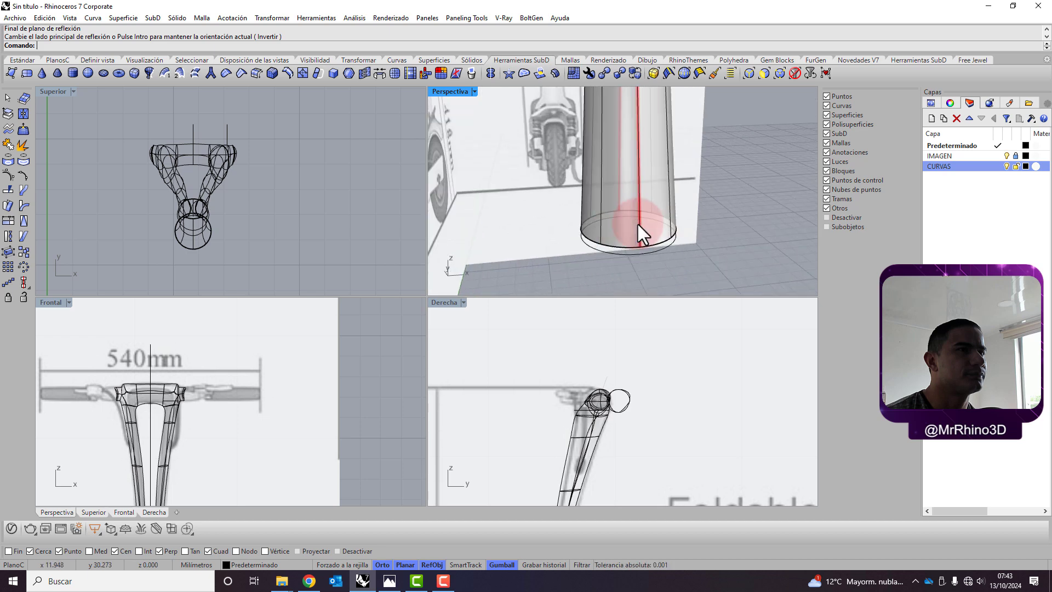
{"action": "scroll", "coordinate": [638, 236], "scroll_direction": "up", "scroll_amount": 2}
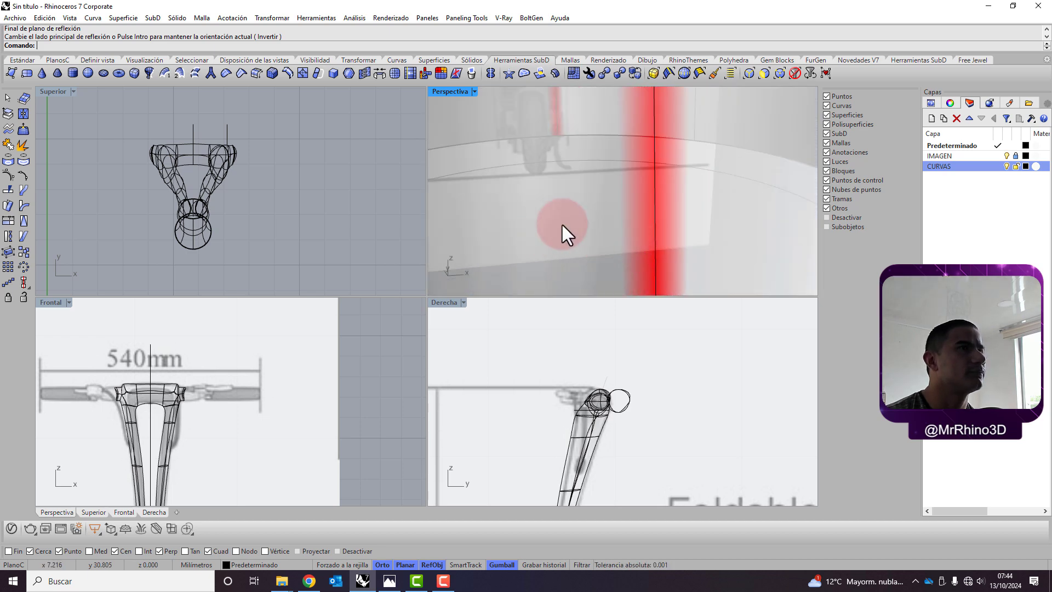
{"action": "scroll", "coordinate": [561, 262], "scroll_direction": "down", "scroll_amount": 2}
{"action": "scroll", "coordinate": [561, 264], "scroll_direction": "down", "scroll_amount": 2}
{"action": "scroll", "coordinate": [557, 232], "scroll_direction": "down", "scroll_amount": 1}
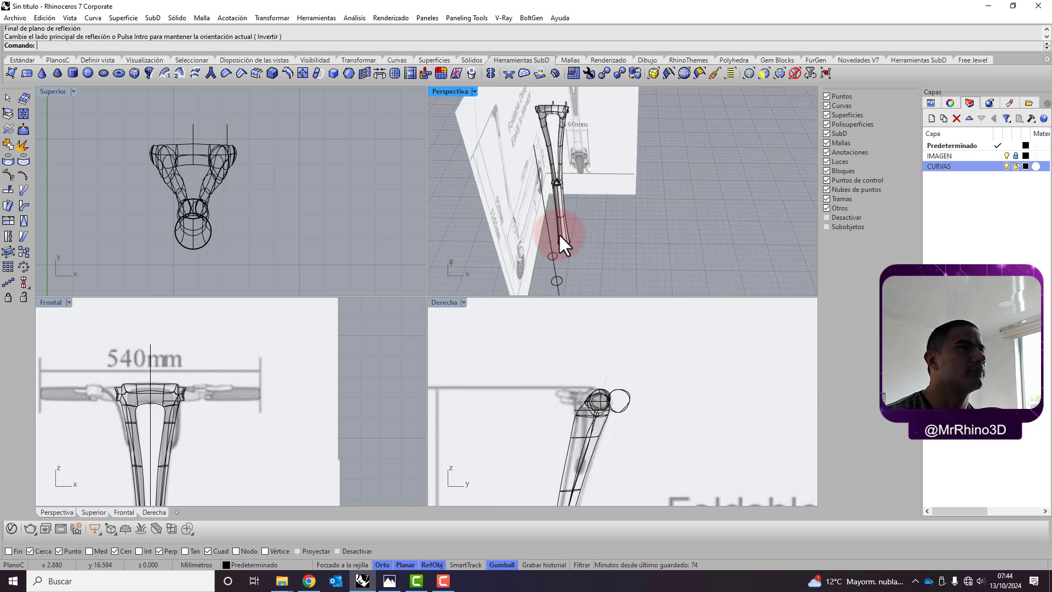
{"action": "scroll", "coordinate": [551, 101], "scroll_direction": "up", "scroll_amount": 2}
{"action": "scroll", "coordinate": [500, 127], "scroll_direction": "up", "scroll_amount": 2}
{"action": "scroll", "coordinate": [586, 137], "scroll_direction": "down", "scroll_amount": 1}
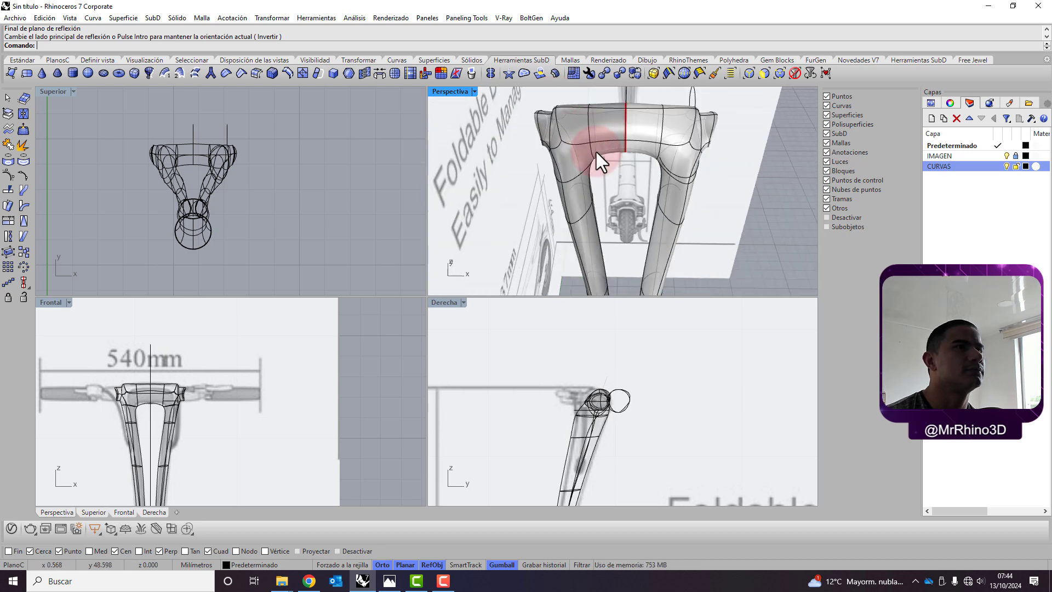
{"action": "scroll", "coordinate": [602, 156], "scroll_direction": "down", "scroll_amount": 1}
{"action": "scroll", "coordinate": [664, 147], "scroll_direction": "down", "scroll_amount": 2}
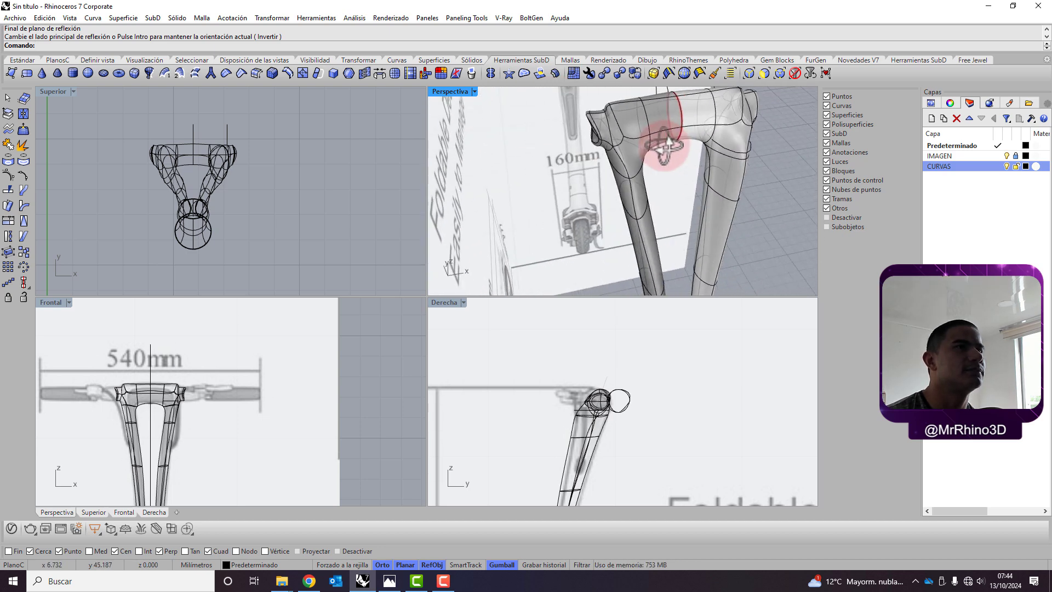
{"action": "scroll", "coordinate": [657, 156], "scroll_direction": "up", "scroll_amount": 1}
{"action": "scroll", "coordinate": [666, 159], "scroll_direction": "up", "scroll_amount": 2}
{"action": "scroll", "coordinate": [679, 121], "scroll_direction": "up", "scroll_amount": 1}
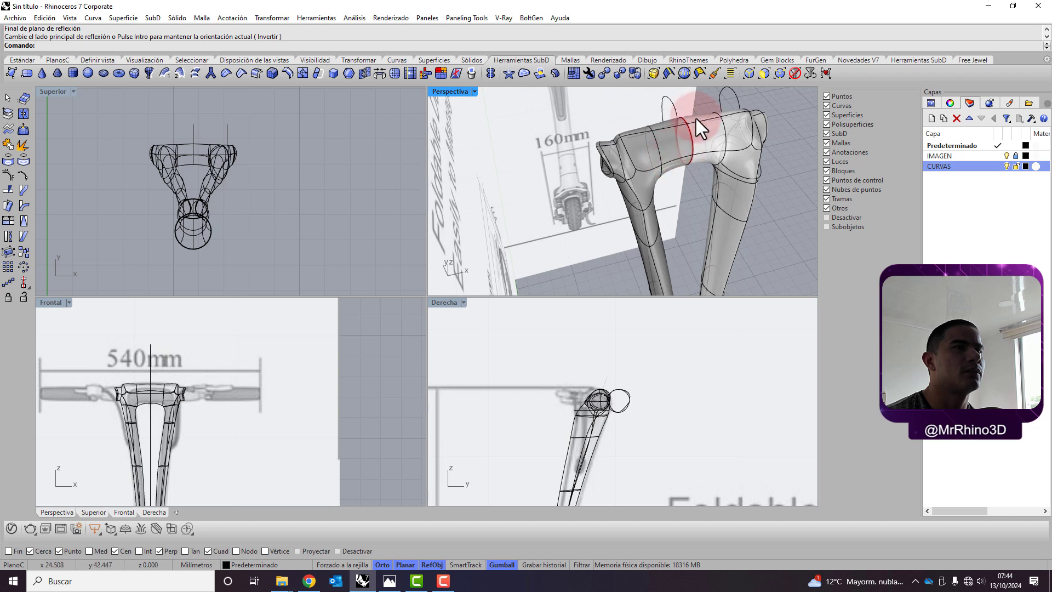
{"action": "scroll", "coordinate": [685, 123], "scroll_direction": "up", "scroll_amount": 2}
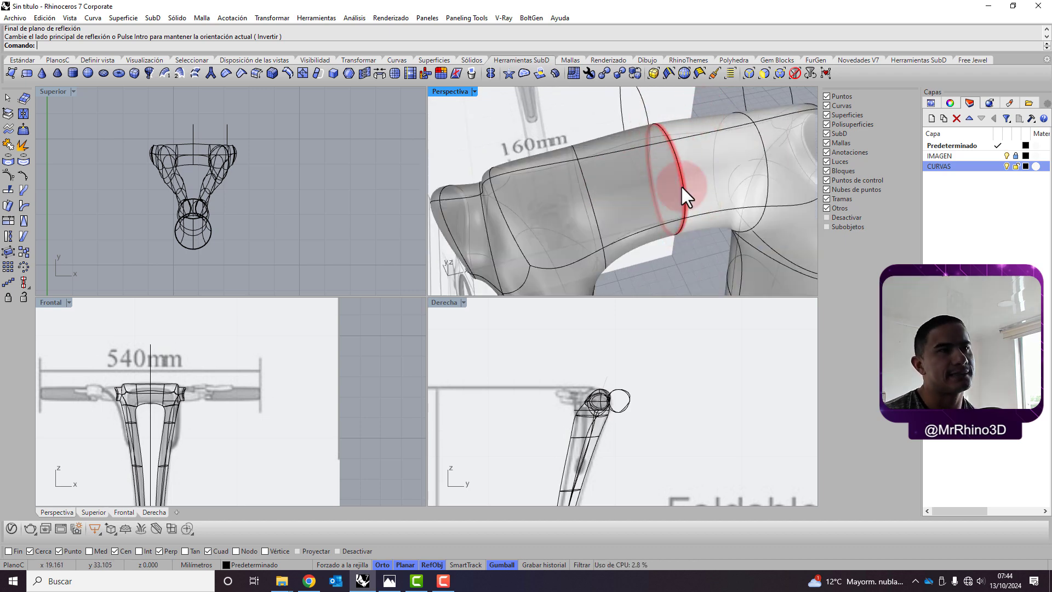
{"action": "scroll", "coordinate": [669, 204], "scroll_direction": "down", "scroll_amount": 5}
{"action": "scroll", "coordinate": [654, 184], "scroll_direction": "down", "scroll_amount": 4}
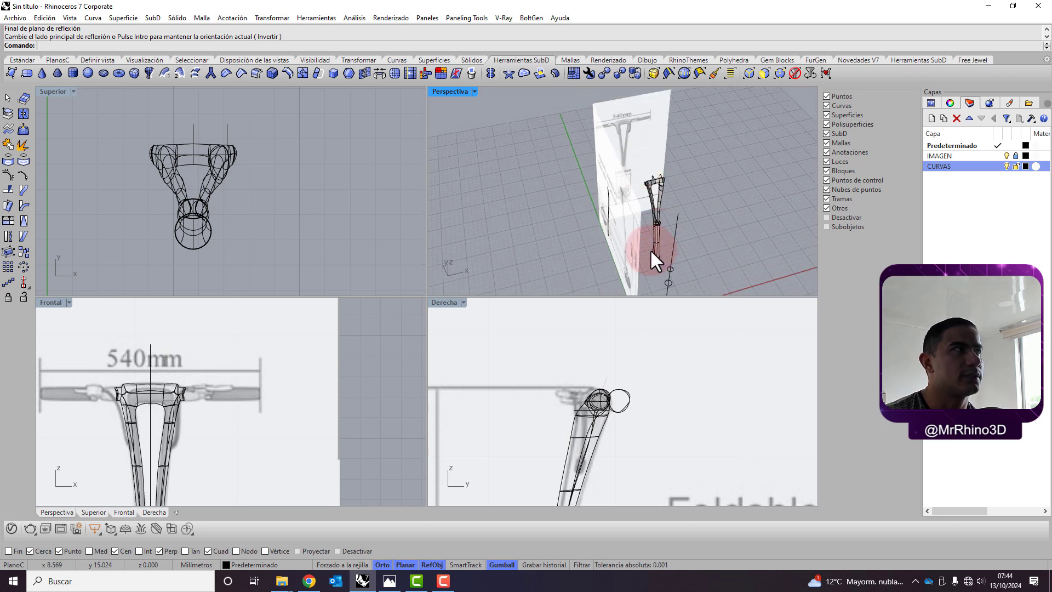
{"action": "scroll", "coordinate": [660, 261], "scroll_direction": "up", "scroll_amount": 3}
{"action": "scroll", "coordinate": [669, 257], "scroll_direction": "up", "scroll_amount": 3}
{"action": "scroll", "coordinate": [664, 257], "scroll_direction": "up", "scroll_amount": 3}
{"action": "scroll", "coordinate": [613, 250], "scroll_direction": "up", "scroll_amount": 2}
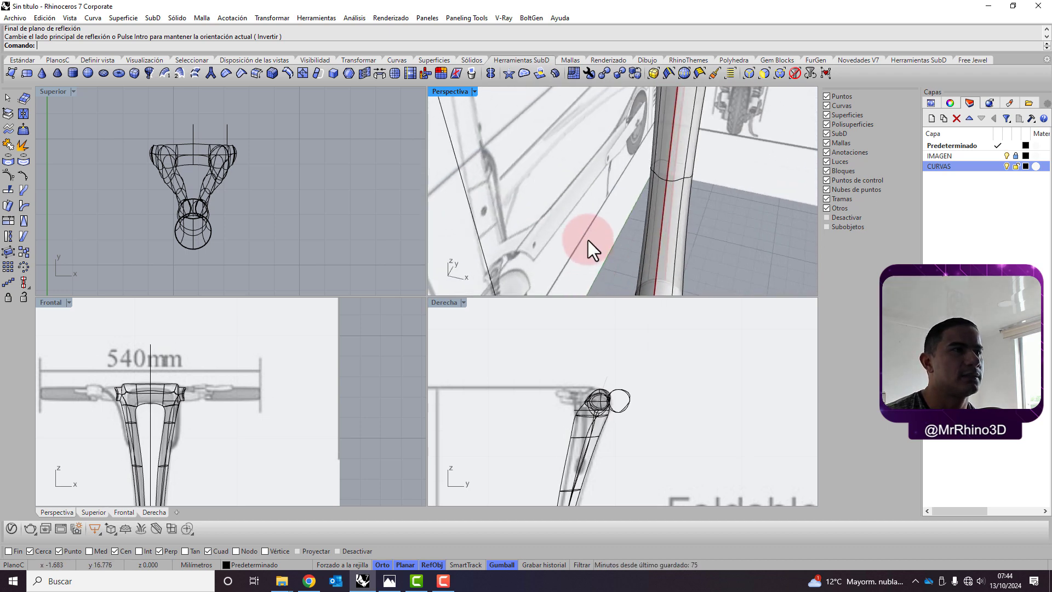
{"action": "mouse_move", "coordinate": [587, 240]}
{"action": "right_mouse_down"}
{"action": "mouse_move", "coordinate": [628, 206]}
{"action": "mouse_move", "coordinate": [635, 259]}
{"action": "right_mouse_up"}
{"action": "mouse_move", "coordinate": [607, 275]}
{"action": "right_mouse_down"}
{"action": "mouse_move", "coordinate": [576, 241]}
{"action": "mouse_move", "coordinate": [606, 265]}
{"action": "right_mouse_up"}
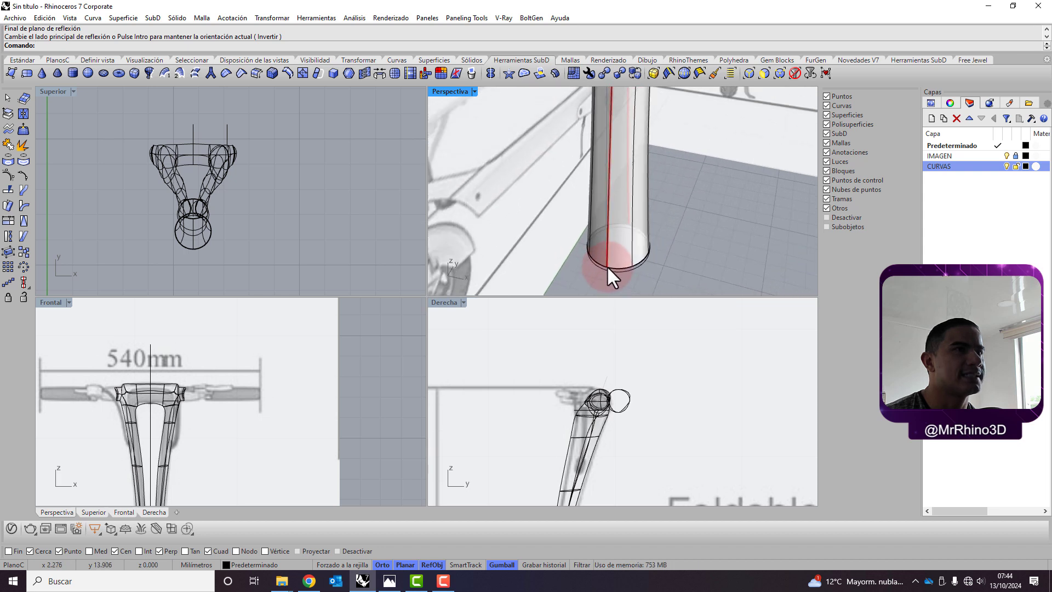
Limit selection to SubD faces, test-pull a cylinder face, and undo the move.
{"action": "left_click", "coordinate": [628, 199]}
{"action": "left_click", "coordinate": [764, 73]}
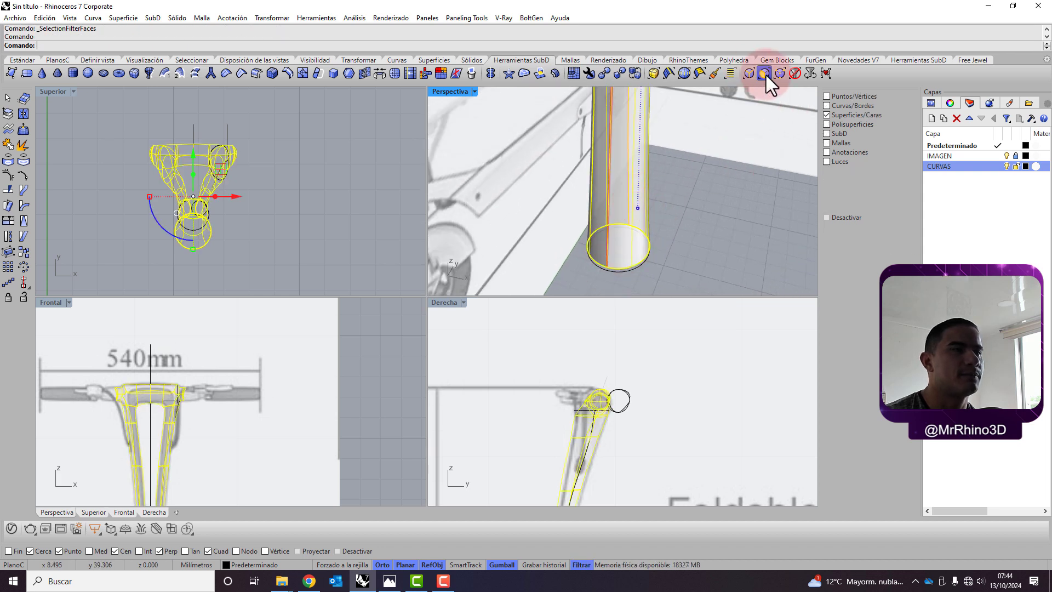
{"action": "left_click", "coordinate": [650, 204]}
{"action": "left_click", "coordinate": [643, 205]}
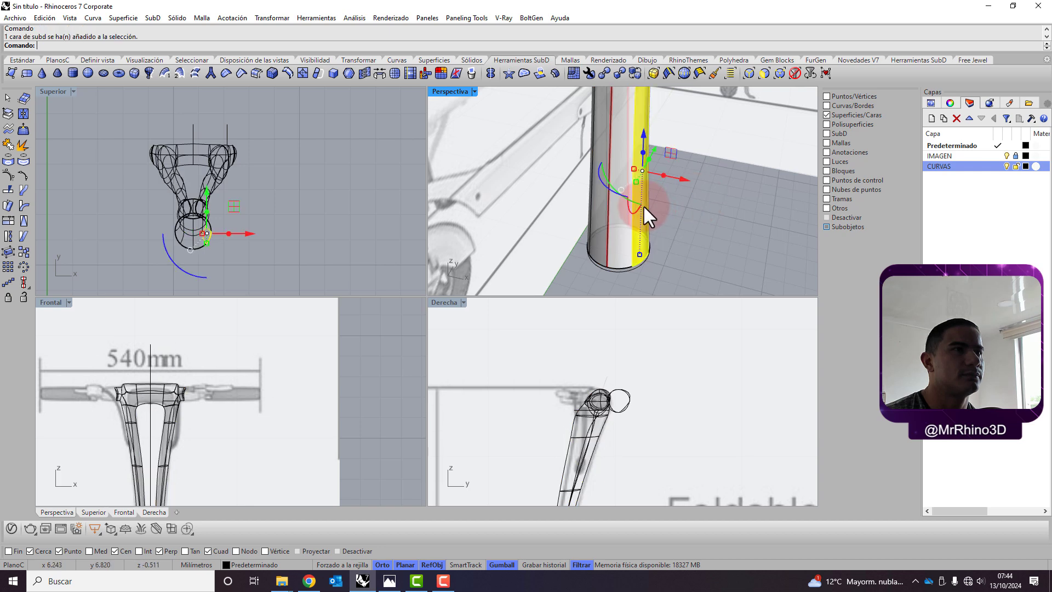
{"action": "left_click_drag", "start_coordinate": [669, 164], "coordinate": [721, 189]}
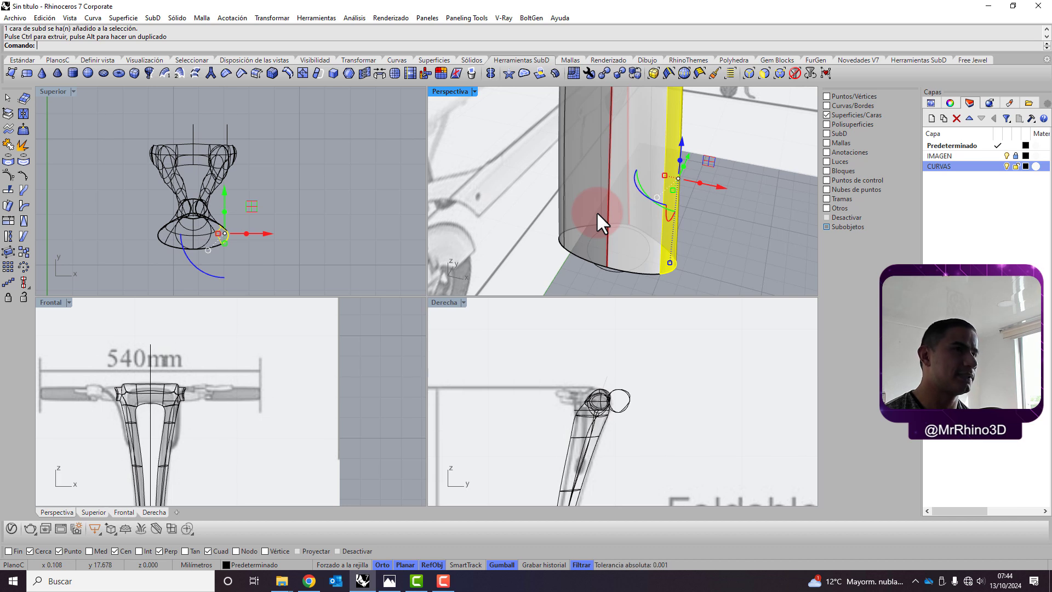
{"action": "key", "text": "ctrl+z"}
{"action": "key", "text": "ctrl+shift+f"}
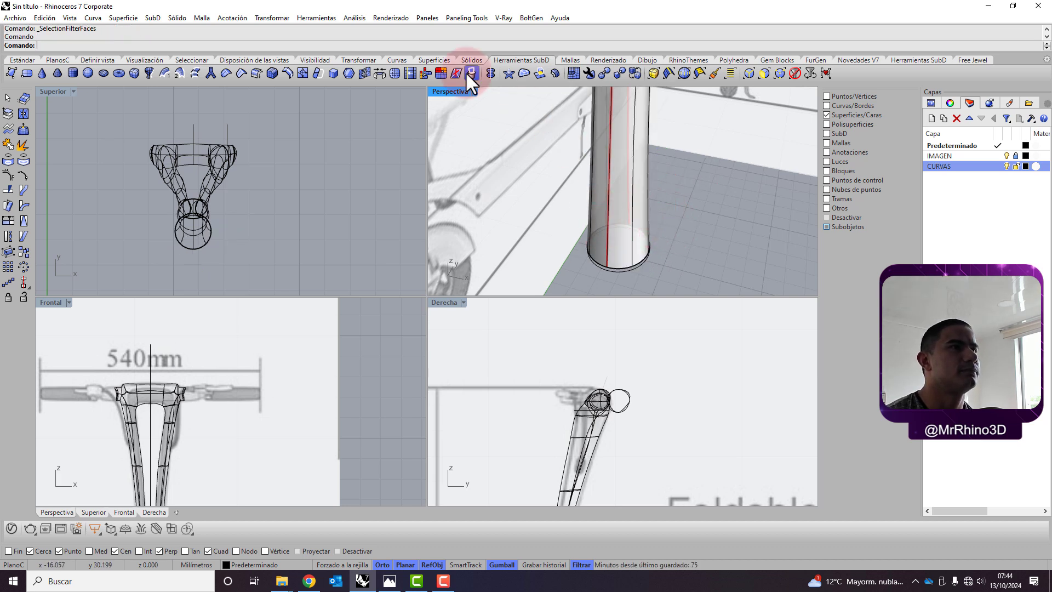
{"action": "left_click", "coordinate": [492, 75]}
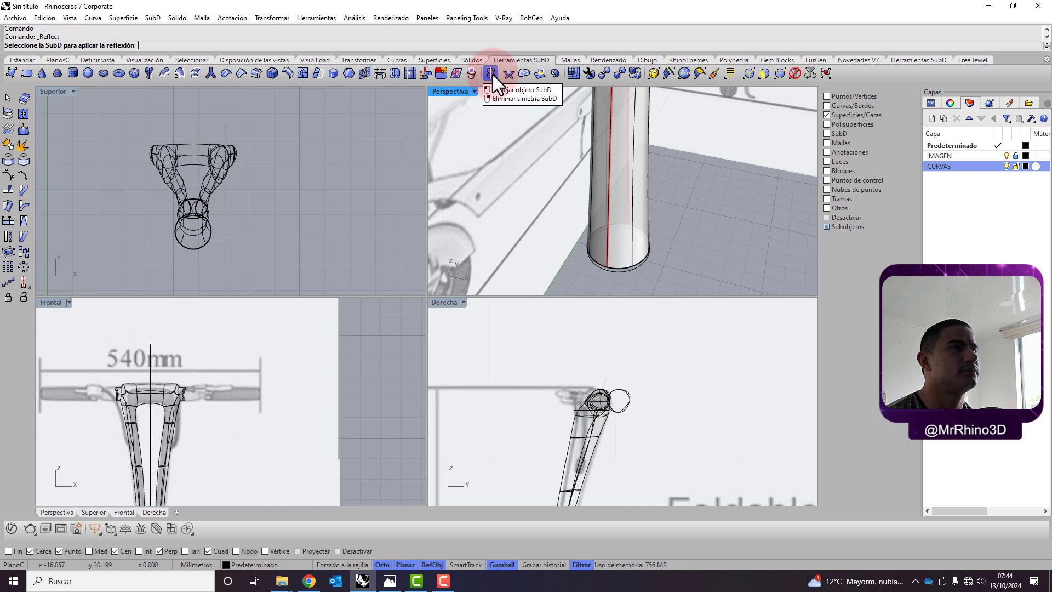
{"action": "key", "text": "Return"}
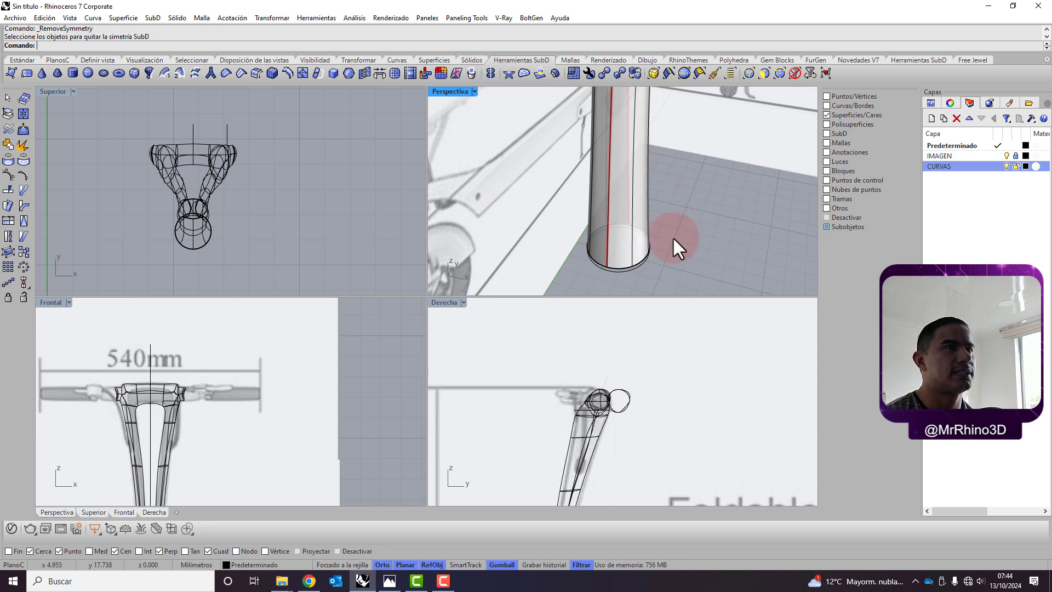
{"action": "scroll", "coordinate": [673, 237], "scroll_direction": "down", "scroll_amount": 3}
{"action": "right_click_drag", "start_coordinate": [674, 240], "coordinate": [646, 197]}
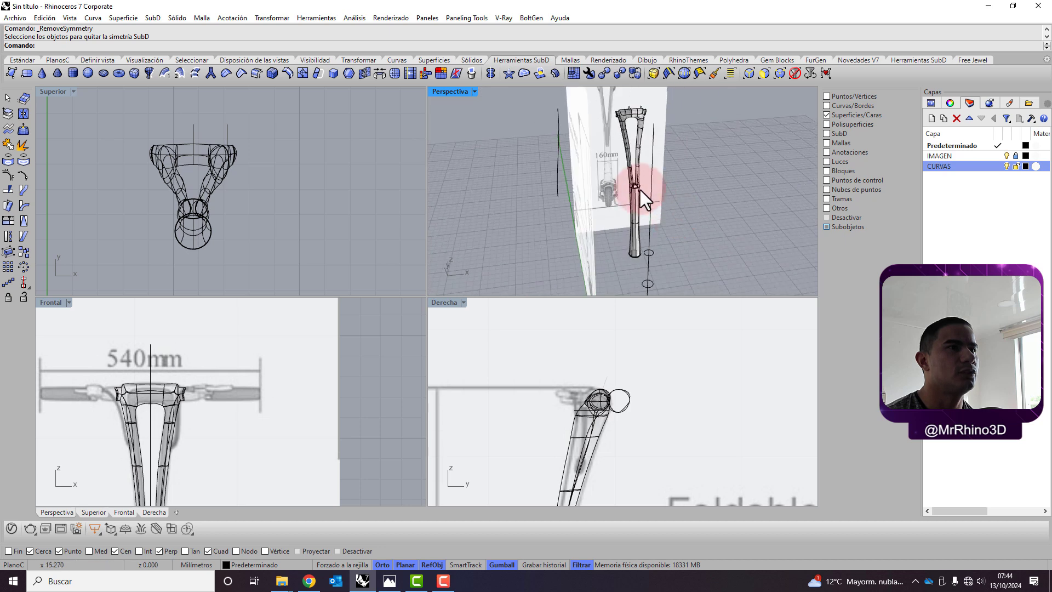
{"action": "scroll", "coordinate": [650, 172], "scroll_direction": "up", "scroll_amount": 3}
{"action": "scroll", "coordinate": [662, 183], "scroll_direction": "up", "scroll_amount": 2}
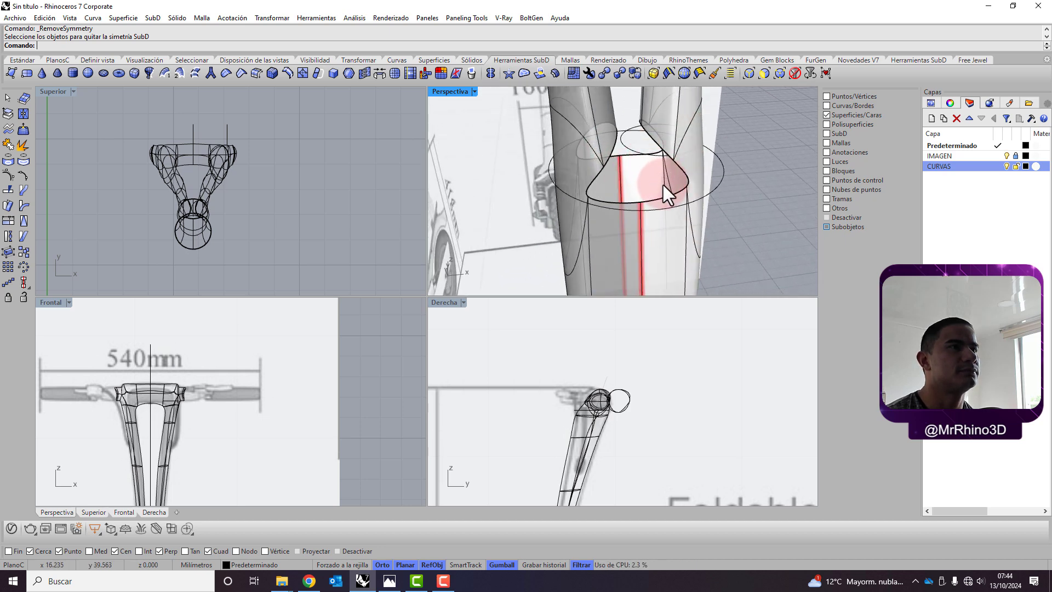
{"action": "mouse_move", "coordinate": [663, 185]}
{"action": "right_mouse_down"}
{"action": "mouse_move", "coordinate": [678, 185]}
{"action": "mouse_move", "coordinate": [644, 167]}
{"action": "mouse_move", "coordinate": [674, 172]}
{"action": "mouse_move", "coordinate": [639, 160]}
{"action": "mouse_move", "coordinate": [534, 162]}
{"action": "mouse_move", "coordinate": [645, 191]}
{"action": "right_mouse_up"}
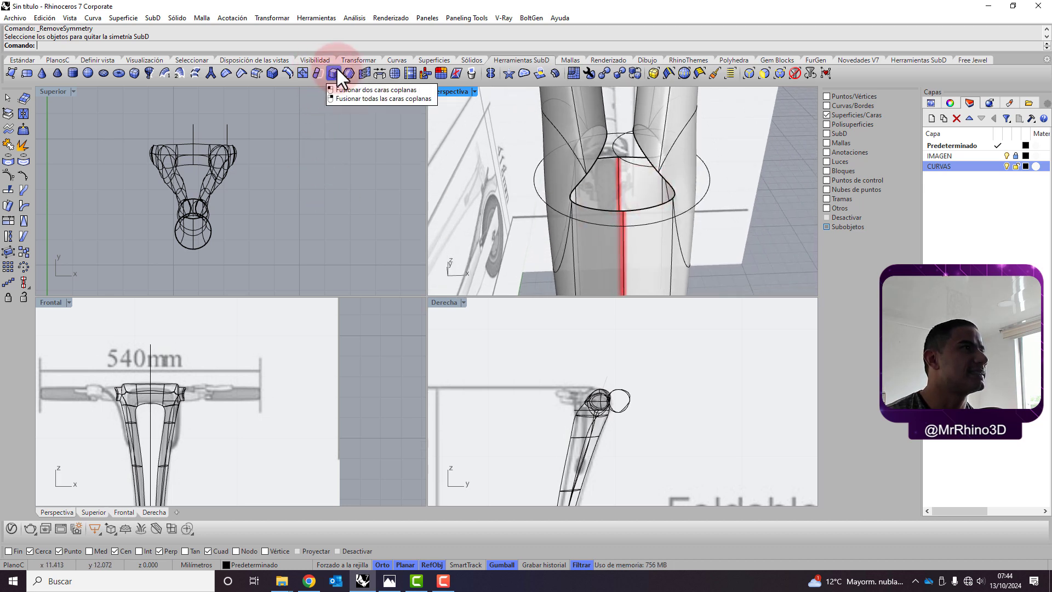
Stitch the first pair of edges around the triangular opening at their average position.
{"action": "left_click", "coordinate": [363, 74]}
{"action": "left_click", "coordinate": [665, 190]}
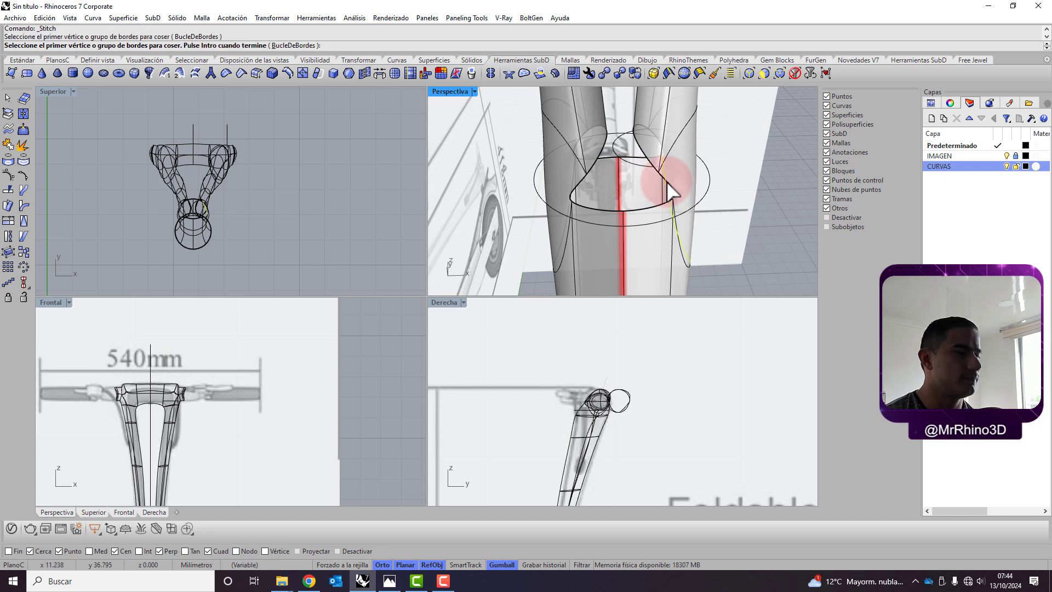
{"action": "scroll", "coordinate": [664, 185], "scroll_direction": "up", "scroll_amount": 2}
{"action": "key", "text": "Escape"}
{"action": "scroll", "coordinate": [663, 187], "scroll_direction": "up", "scroll_amount": 2}
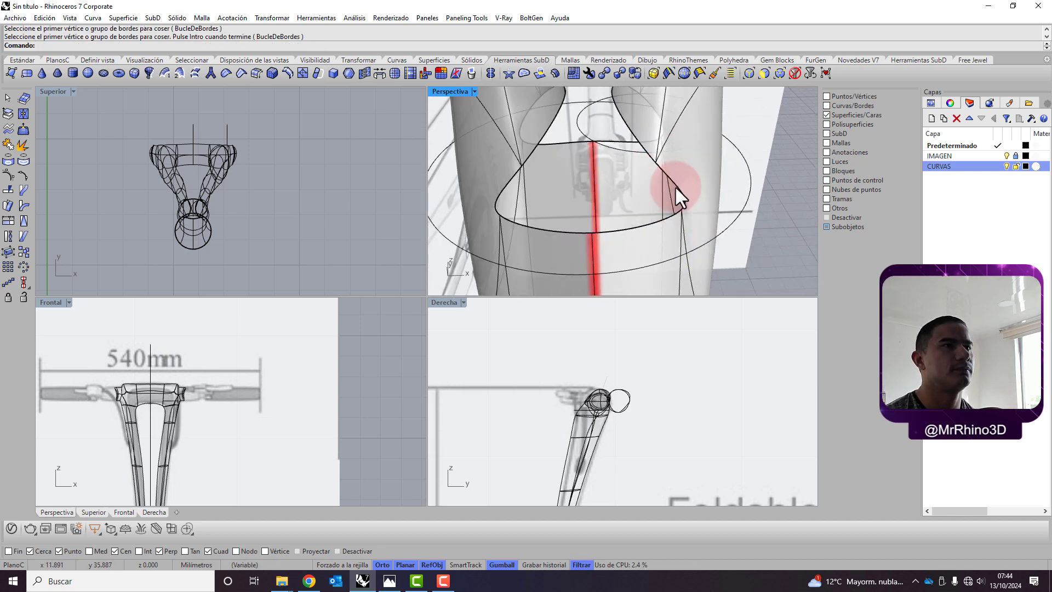
{"action": "right_click", "coordinate": [677, 188]}
{"action": "left_click", "coordinate": [681, 193]}
{"action": "key", "text": "Return"}
{"action": "left_click", "coordinate": [669, 219]}
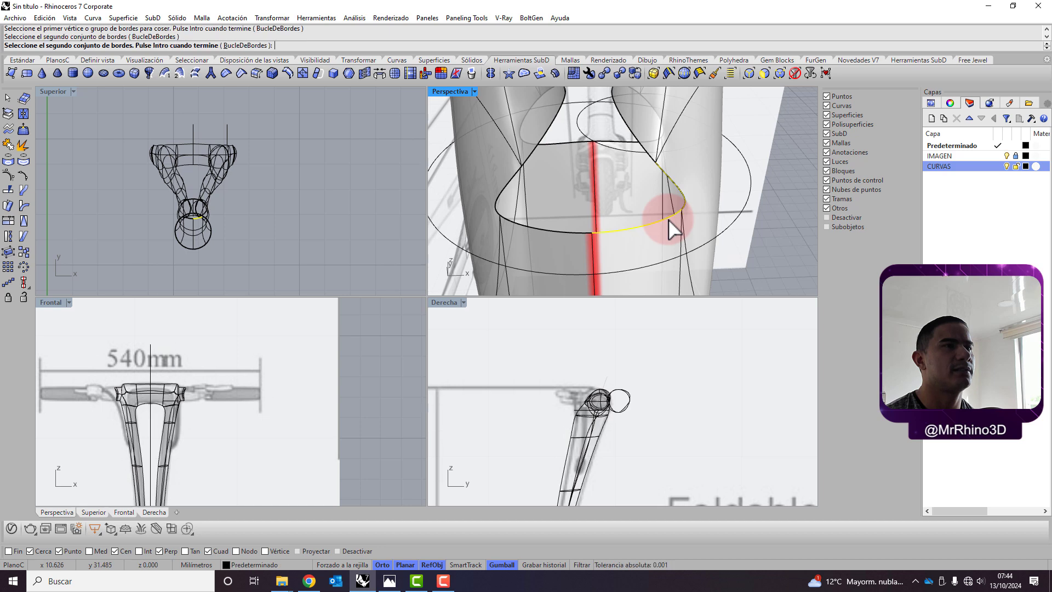
{"action": "key", "text": "Return"}
{"action": "right_click", "coordinate": [668, 220]}
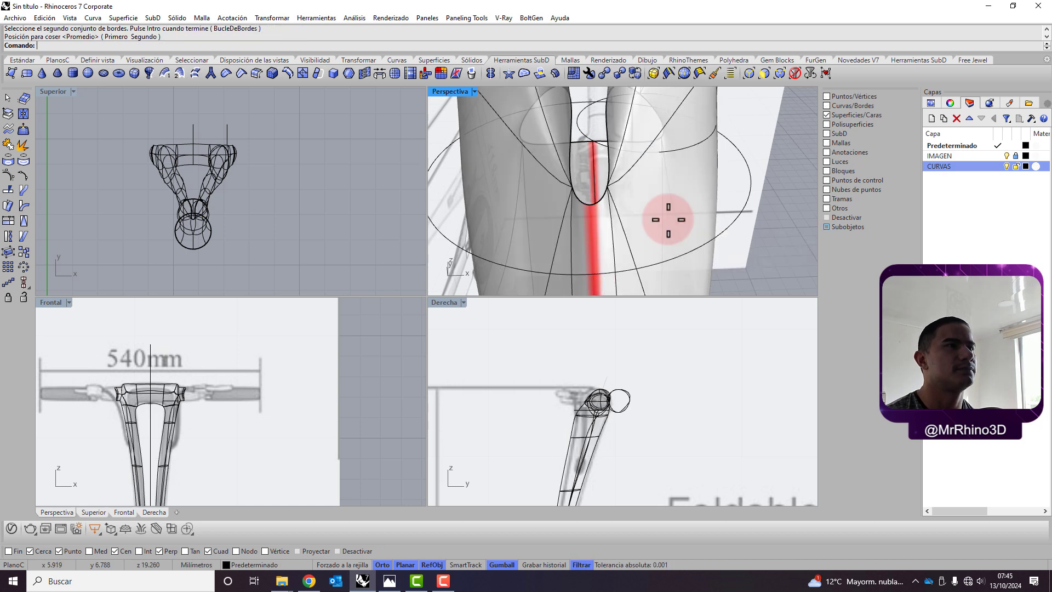
{"action": "mouse_move", "coordinate": [623, 196]}
{"action": "right_mouse_down"}
{"action": "mouse_move", "coordinate": [515, 174]}
{"action": "mouse_move", "coordinate": [658, 195]}
{"action": "mouse_move", "coordinate": [594, 183]}
{"action": "mouse_move", "coordinate": [692, 159]}
{"action": "mouse_move", "coordinate": [646, 221]}
{"action": "mouse_move", "coordinate": [637, 210]}
{"action": "mouse_move", "coordinate": [673, 168]}
{"action": "mouse_move", "coordinate": [663, 183]}
{"action": "right_mouse_up"}
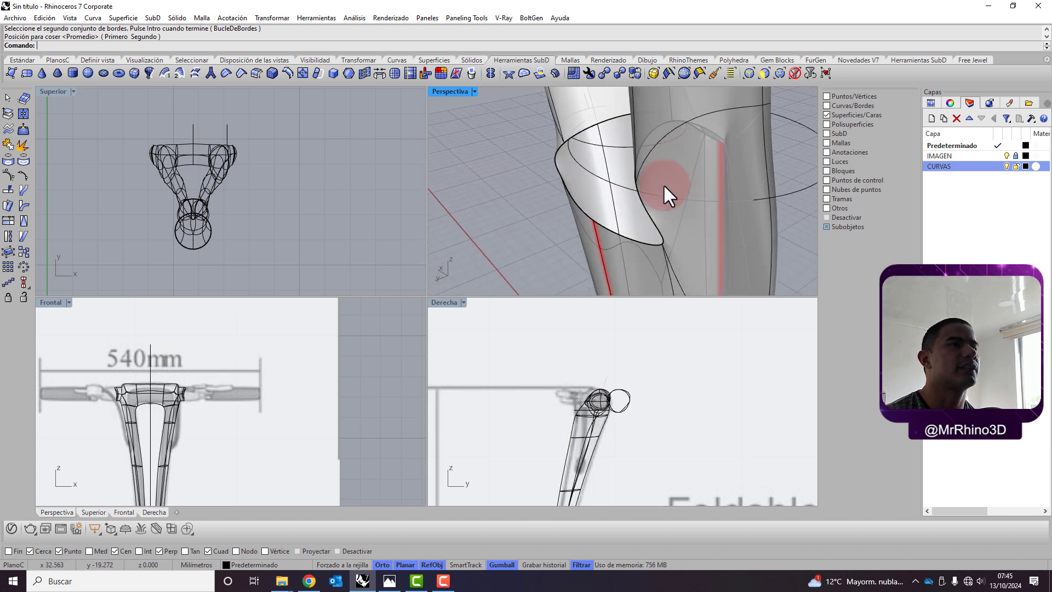
Stitch a second edge pair at their average, then start another stitch on the lower edge.
{"action": "right_click", "coordinate": [643, 208]}
{"action": "left_click", "coordinate": [644, 209]}
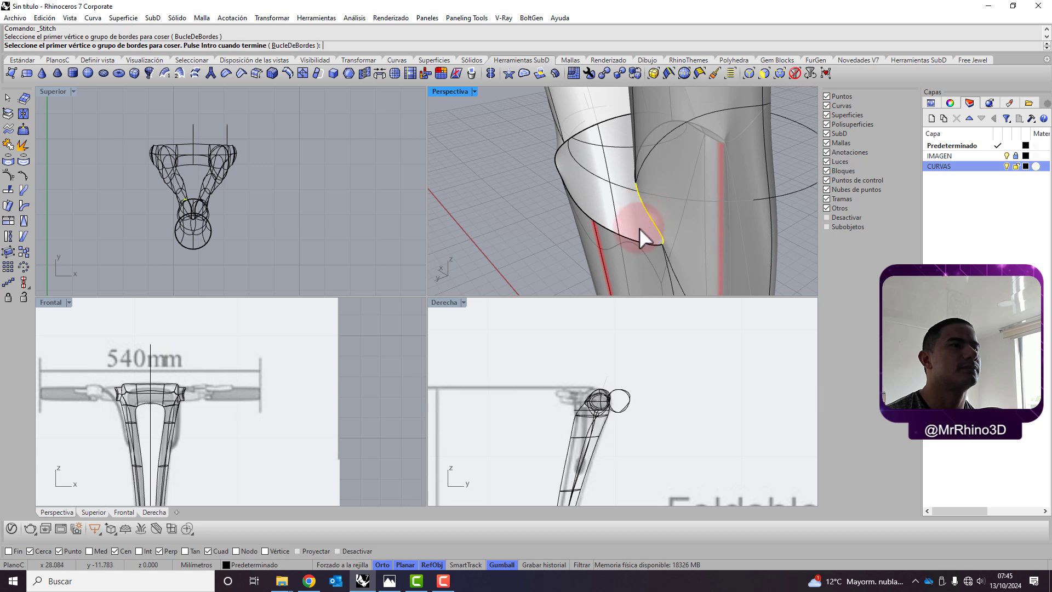
{"action": "left_click", "coordinate": [658, 244]}
{"action": "right_click", "coordinate": [658, 244]}
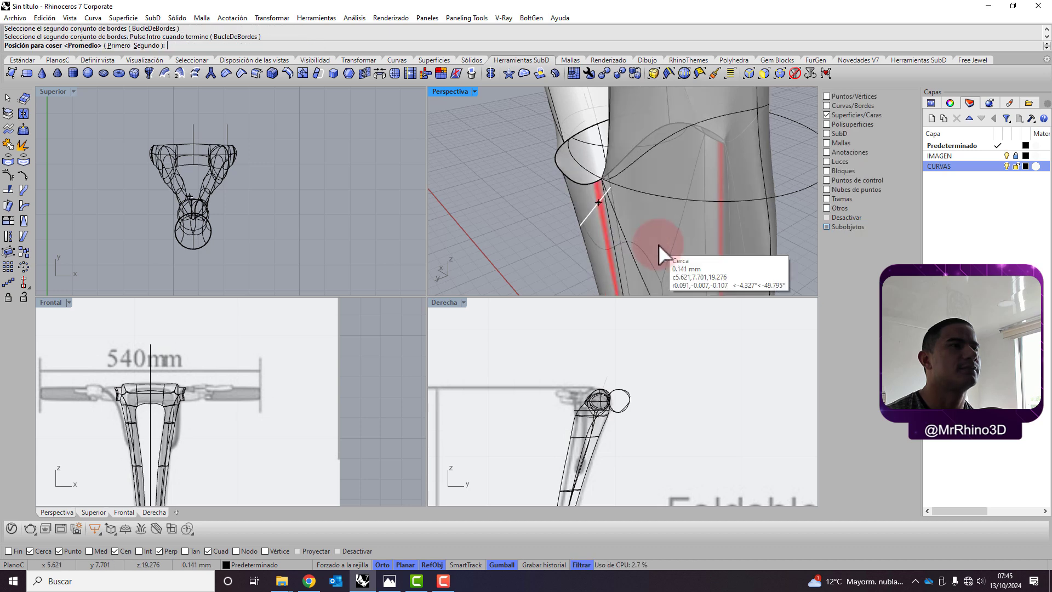
{"action": "mouse_move", "coordinate": [655, 242]}
{"action": "right_mouse_down"}
{"action": "mouse_move", "coordinate": [644, 190]}
{"action": "mouse_move", "coordinate": [665, 222]}
{"action": "mouse_move", "coordinate": [718, 186]}
{"action": "mouse_move", "coordinate": [648, 162]}
{"action": "mouse_move", "coordinate": [711, 192]}
{"action": "right_mouse_up"}
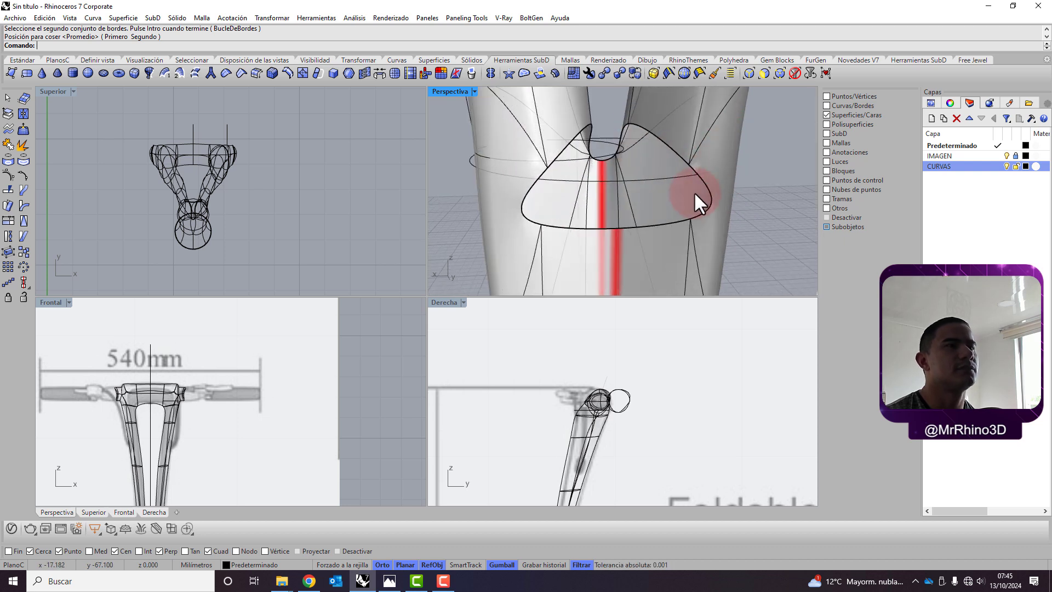
{"action": "right_click", "coordinate": [639, 249]}
{"action": "left_click", "coordinate": [677, 221]}
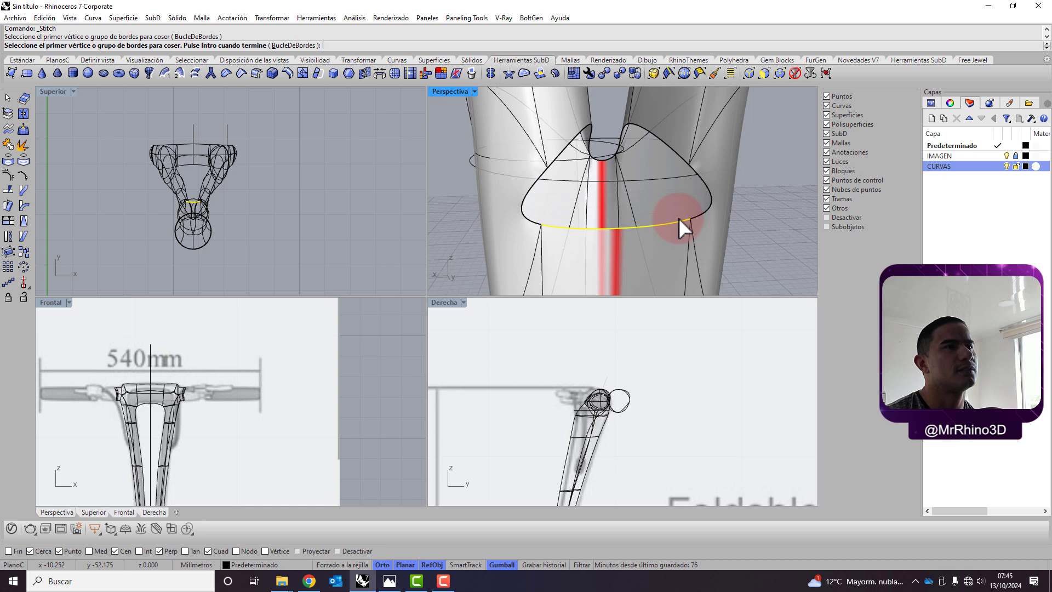
Stitch the opening's lower edge to its upper edge at their averaged position.
{"action": "right_click", "coordinate": [666, 162]}
{"action": "left_click", "coordinate": [666, 147]}
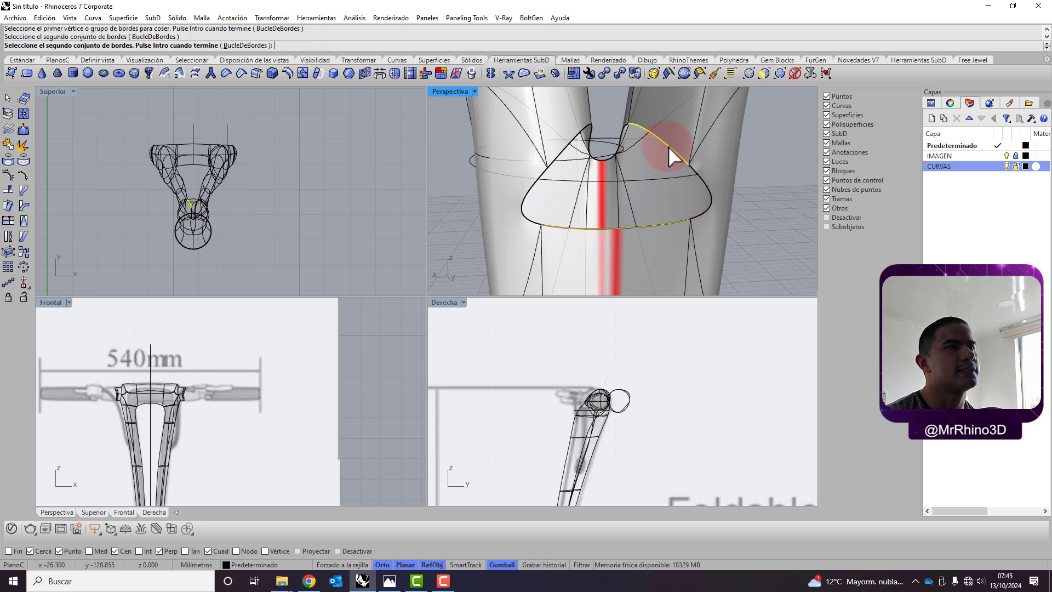
{"action": "right_click", "coordinate": [668, 145]}
{"action": "right_click", "coordinate": [668, 146]}
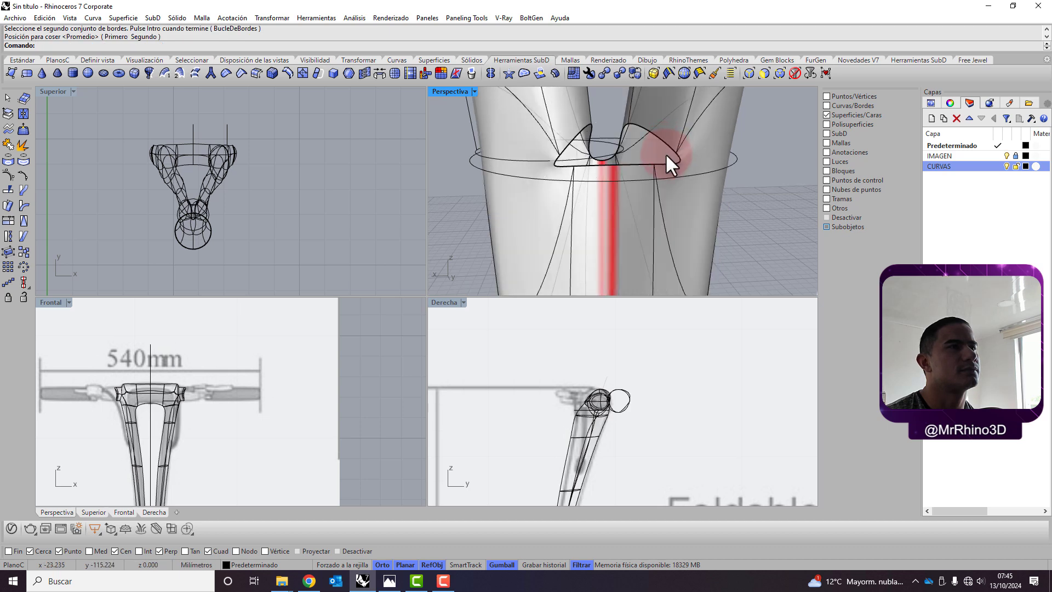
{"action": "mouse_move", "coordinate": [668, 156]}
{"action": "right_mouse_down"}
{"action": "mouse_move", "coordinate": [673, 172]}
{"action": "mouse_move", "coordinate": [656, 154]}
{"action": "mouse_move", "coordinate": [656, 176]}
{"action": "right_mouse_up"}
Stitch the loop's right edge to its opposite edge at the averaged position.
{"action": "right_click", "coordinate": [656, 176]}
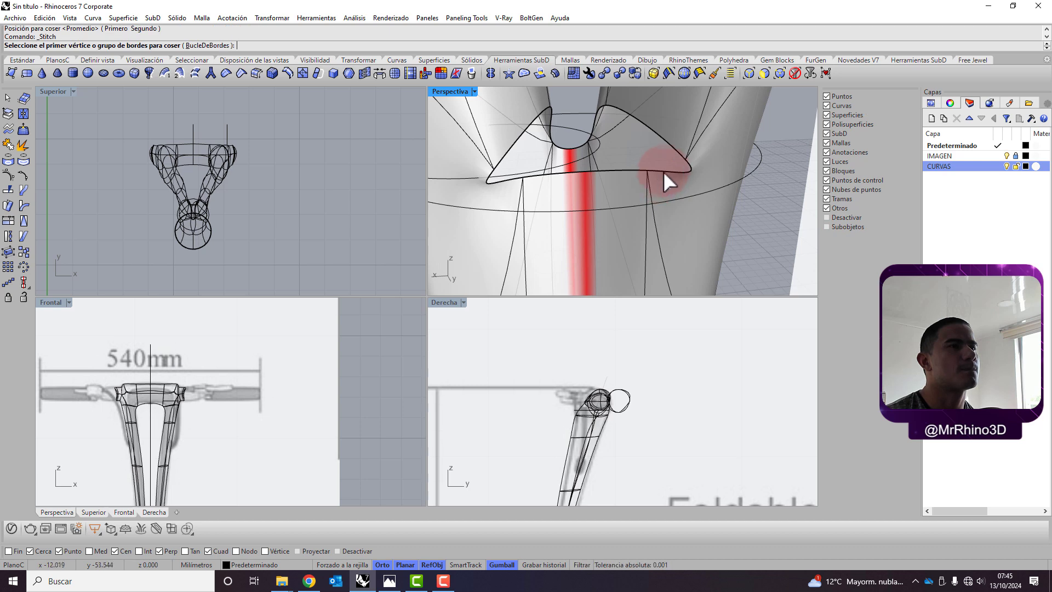
{"action": "left_click", "coordinate": [664, 169]}
{"action": "left_click", "coordinate": [666, 140]}
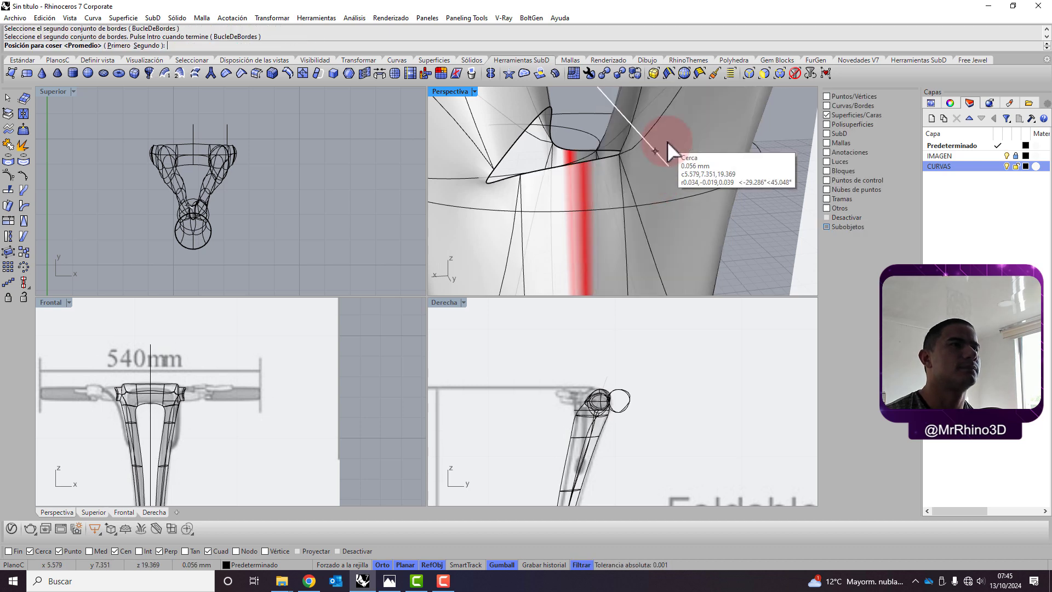
{"action": "key", "text": "Return"}
{"action": "key", "text": "Return"}
{"action": "mouse_move", "coordinate": [617, 162]}
{"action": "right_mouse_down"}
{"action": "mouse_move", "coordinate": [564, 160]}
{"action": "mouse_move", "coordinate": [665, 164]}
{"action": "right_mouse_up"}
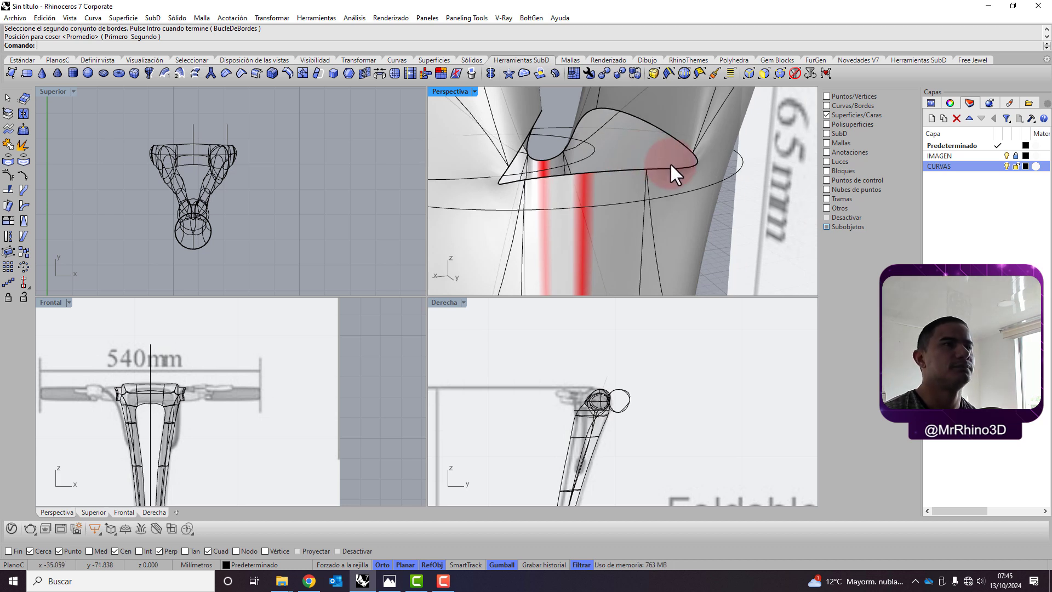
Stitch the loop's lower-right edge to its partner edge, then look down the tube.
{"action": "right_click", "coordinate": [670, 165]}
{"action": "left_click", "coordinate": [671, 164]}
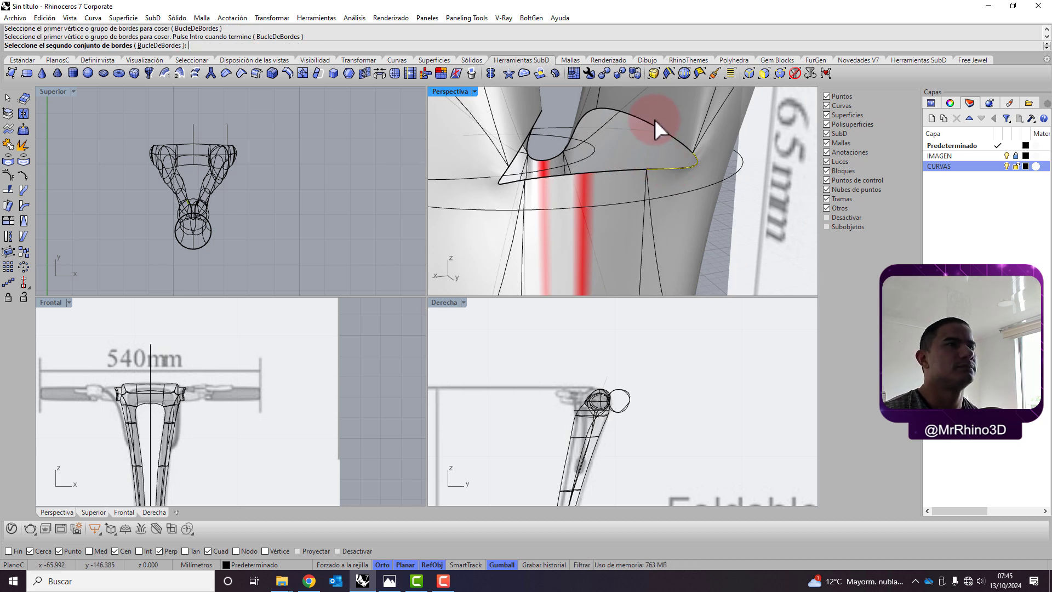
{"action": "left_click", "coordinate": [650, 121]}
{"action": "key", "text": "Return"}
{"action": "key", "text": "Return"}
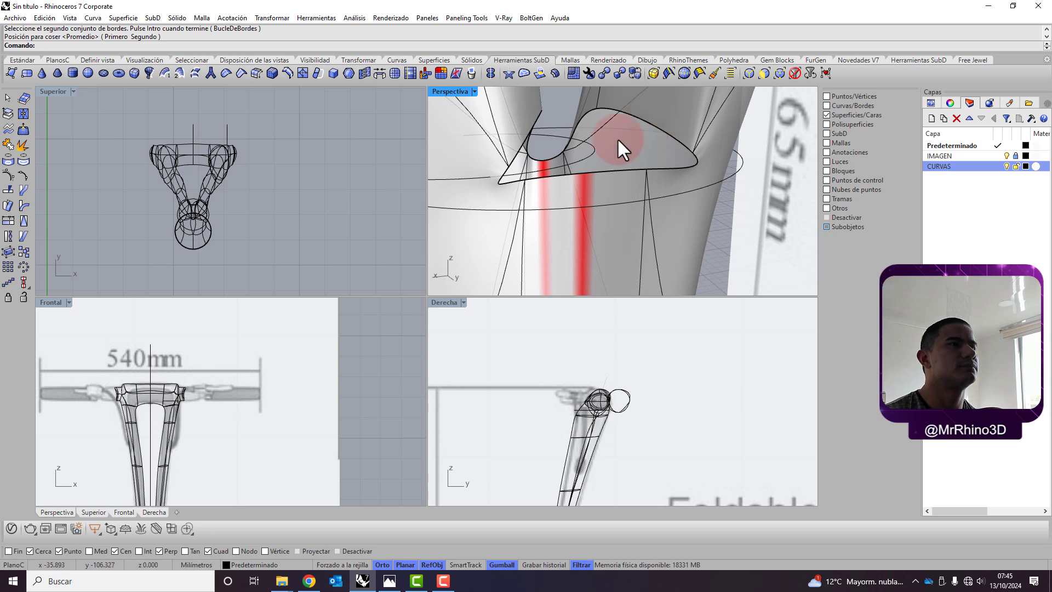
{"action": "mouse_move", "coordinate": [622, 148]}
{"action": "right_mouse_down"}
{"action": "mouse_move", "coordinate": [559, 159]}
{"action": "mouse_move", "coordinate": [603, 169]}
{"action": "mouse_move", "coordinate": [558, 171]}
{"action": "right_mouse_up"}
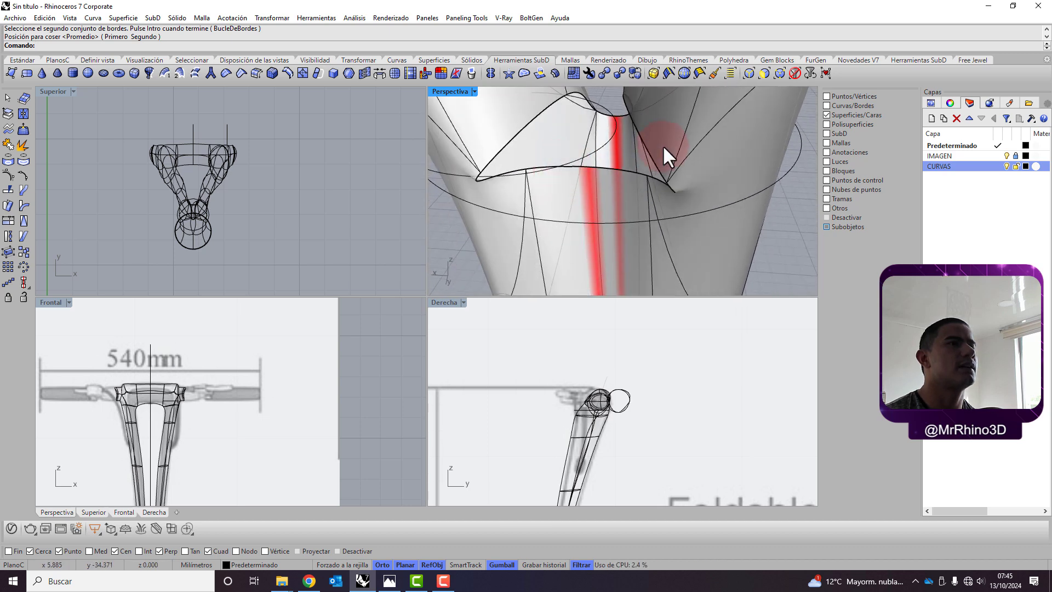
{"action": "mouse_move", "coordinate": [662, 144]}
{"action": "right_mouse_down"}
{"action": "mouse_move", "coordinate": [545, 153]}
{"action": "mouse_move", "coordinate": [597, 169]}
{"action": "mouse_move", "coordinate": [511, 177]}
{"action": "mouse_move", "coordinate": [672, 165]}
{"action": "mouse_move", "coordinate": [639, 222]}
{"action": "mouse_move", "coordinate": [669, 216]}
{"action": "mouse_move", "coordinate": [666, 196]}
{"action": "right_mouse_up"}
Stitch another pair of remaining loop edges with the Average position.
{"action": "key", "text": "Return"}
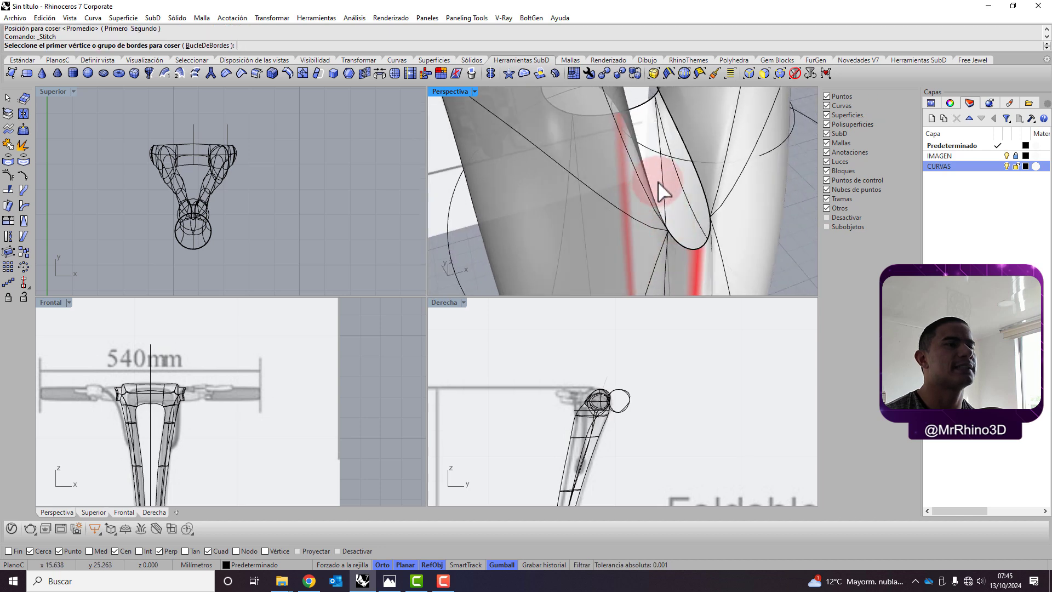
{"action": "left_click", "coordinate": [654, 186]}
{"action": "key", "text": "Return"}
{"action": "left_click", "coordinate": [697, 175]}
{"action": "key", "text": "Return"}
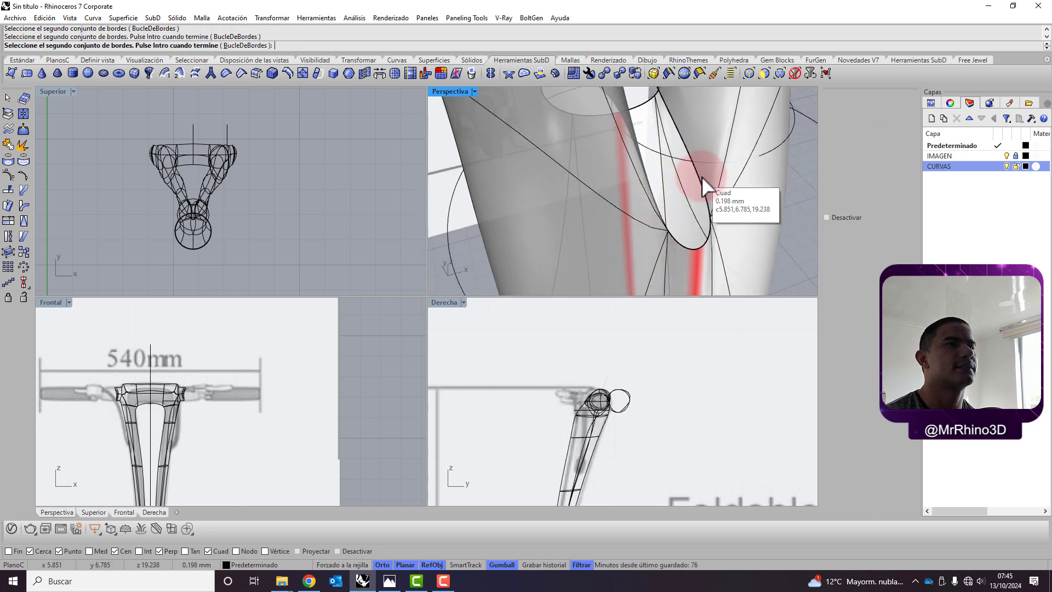
{"action": "key", "text": "Left"}
{"action": "key", "text": "Left"}
{"action": "mouse_move", "coordinate": [701, 177]}
{"action": "right_mouse_down"}
{"action": "mouse_move", "coordinate": [610, 200]}
{"action": "mouse_move", "coordinate": [753, 181]}
{"action": "mouse_move", "coordinate": [633, 176]}
{"action": "mouse_move", "coordinate": [586, 189]}
{"action": "mouse_move", "coordinate": [588, 173]}
{"action": "mouse_move", "coordinate": [601, 216]}
{"action": "mouse_move", "coordinate": [602, 153]}
{"action": "mouse_move", "coordinate": [575, 152]}
{"action": "mouse_move", "coordinate": [578, 139]}
{"action": "mouse_move", "coordinate": [596, 163]}
{"action": "right_mouse_up"}
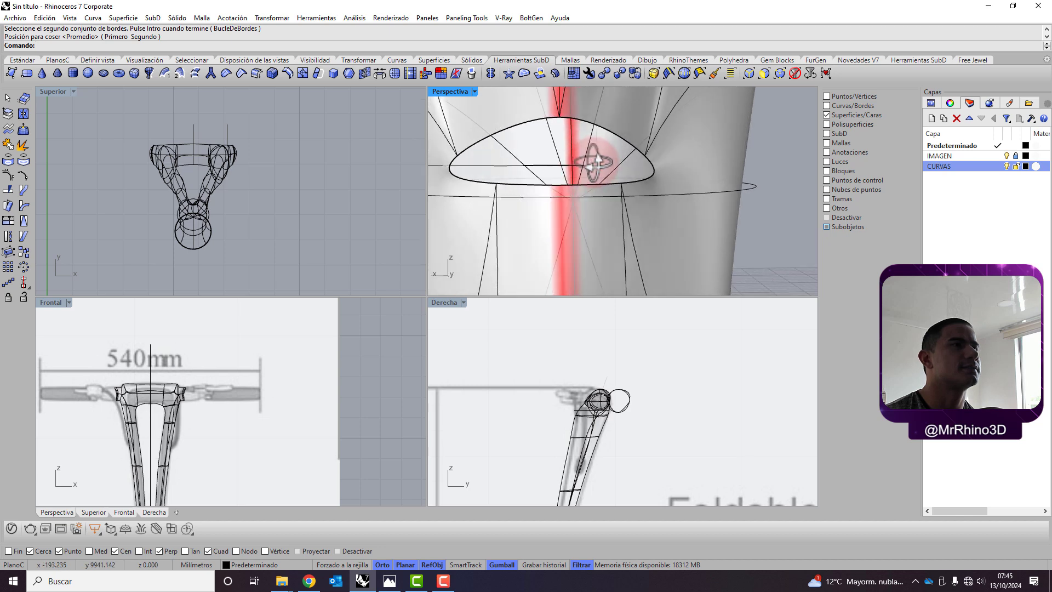
Stitch the loop's left edge to the tube edge at Average, then view the whole stem.
{"action": "right_click", "coordinate": [500, 145]}
{"action": "left_click", "coordinate": [521, 131]}
{"action": "right_click", "coordinate": [610, 127]}
{"action": "left_click", "coordinate": [613, 135]}
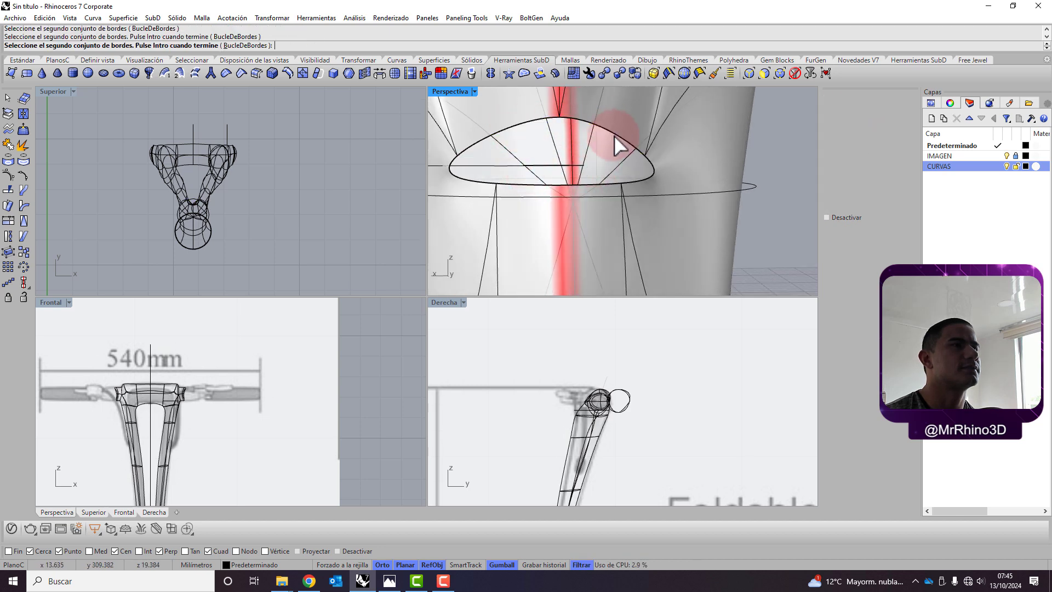
{"action": "right_click", "coordinate": [613, 135]}
{"action": "scroll", "coordinate": [578, 185], "scroll_direction": "up", "scroll_amount": 4}
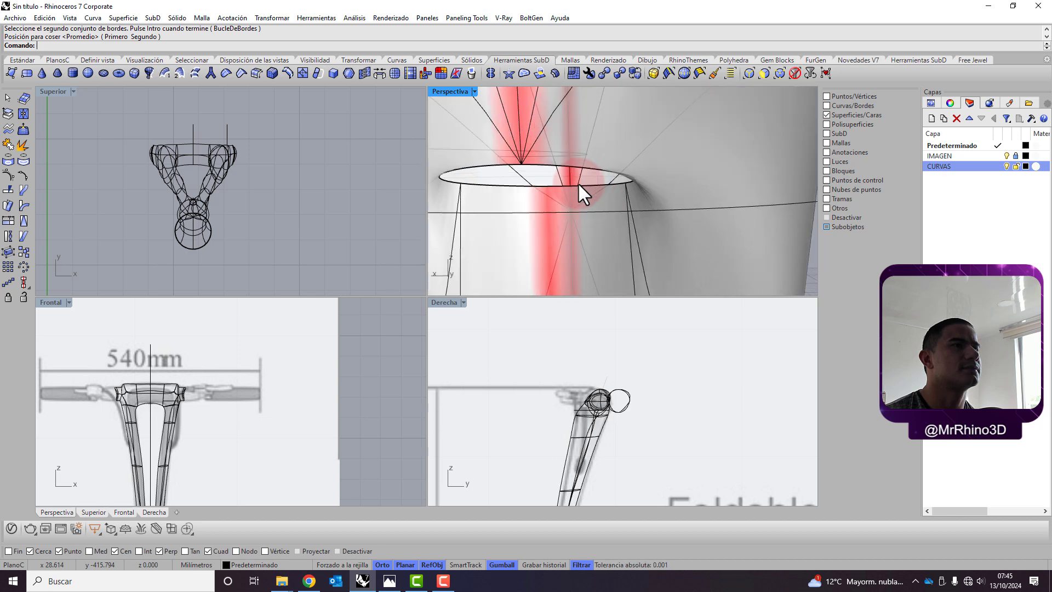
{"action": "scroll", "coordinate": [582, 183], "scroll_direction": "down", "scroll_amount": 5}
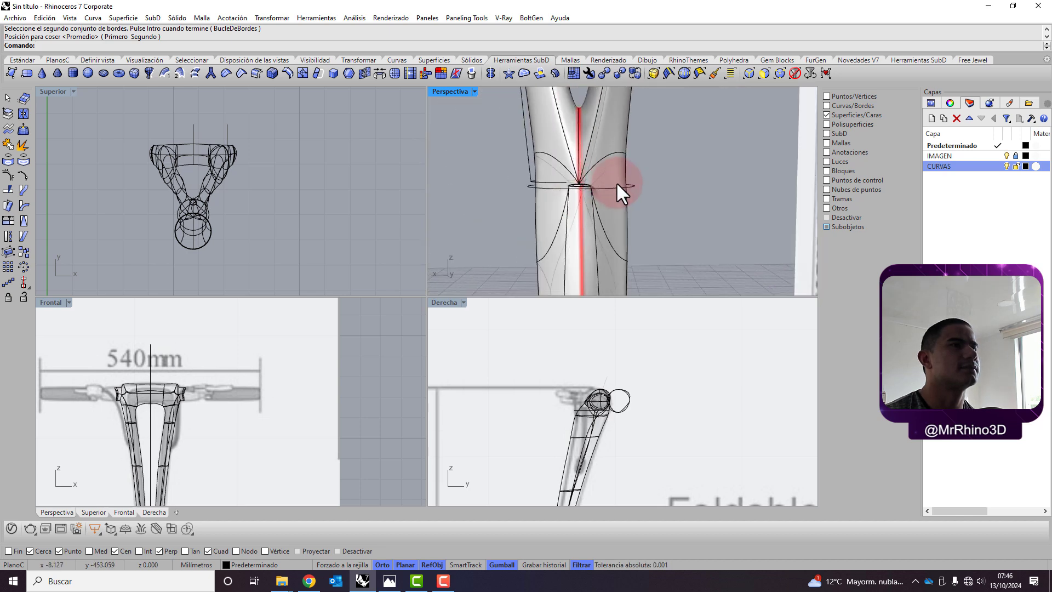
{"action": "mouse_move", "coordinate": [616, 181]}
{"action": "right_mouse_down"}
{"action": "mouse_move", "coordinate": [636, 193]}
{"action": "mouse_move", "coordinate": [625, 164]}
{"action": "mouse_move", "coordinate": [582, 188]}
{"action": "mouse_move", "coordinate": [664, 171]}
{"action": "mouse_move", "coordinate": [550, 179]}
{"action": "mouse_move", "coordinate": [599, 152]}
{"action": "mouse_move", "coordinate": [598, 214]}
{"action": "mouse_move", "coordinate": [570, 201]}
{"action": "mouse_move", "coordinate": [583, 170]}
{"action": "right_mouse_up"}
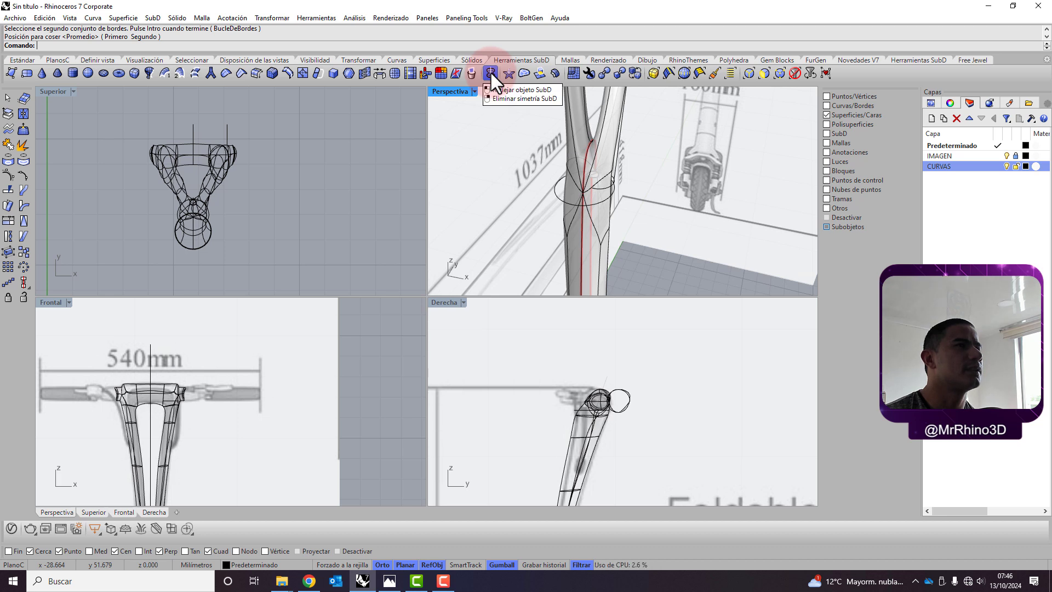
Reset the selection filter, select the stem SubD and remove its reflection symmetry.
{"action": "left_click", "coordinate": [599, 163]}
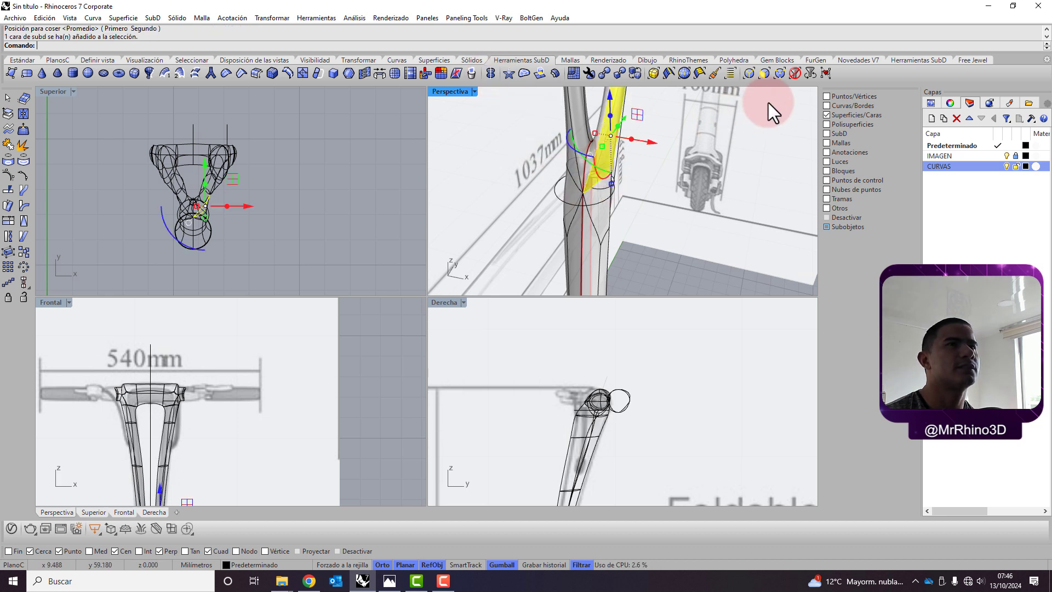
{"action": "left_click", "coordinate": [768, 72]}
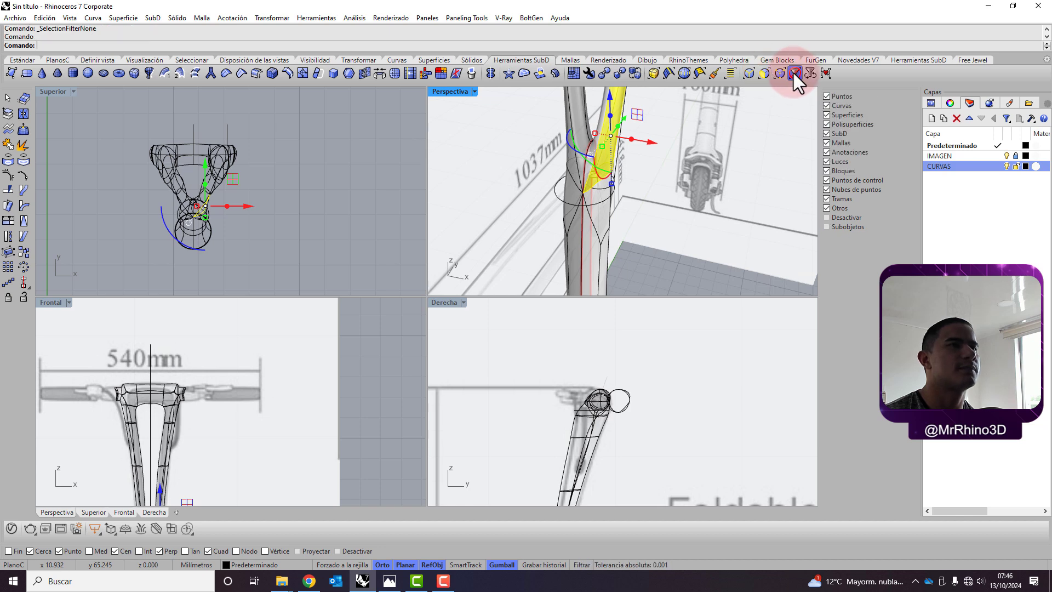
{"action": "left_click", "coordinate": [596, 217]}
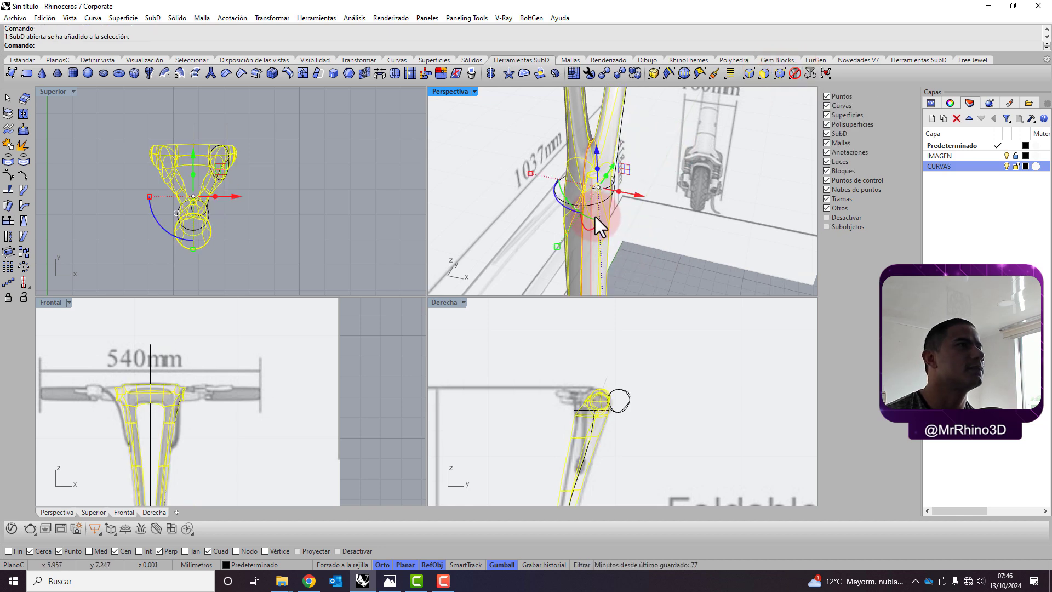
{"action": "left_click", "coordinate": [492, 71]}
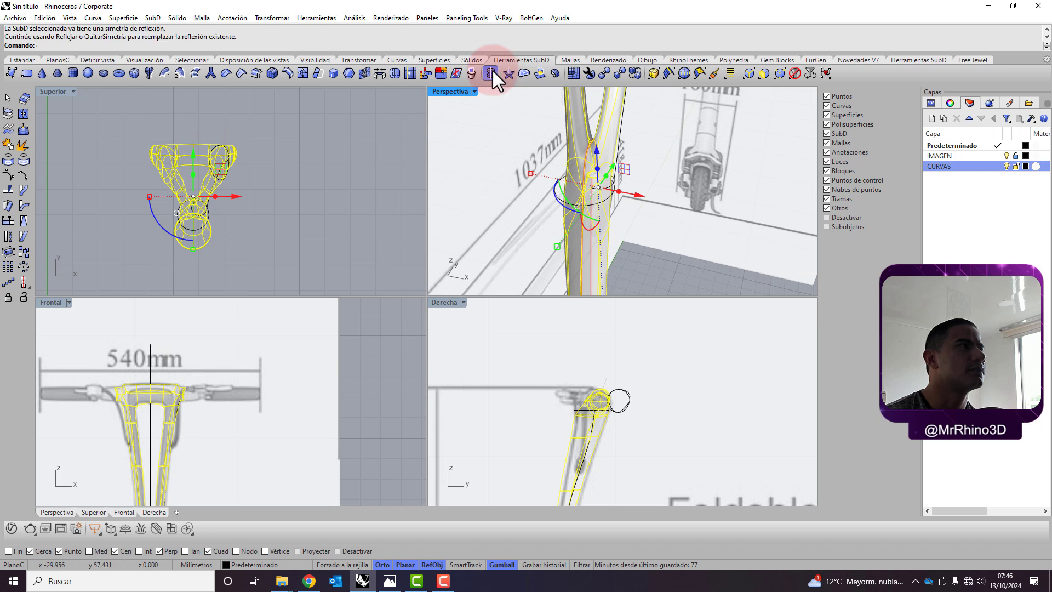
{"action": "left_click", "coordinate": [566, 172]}
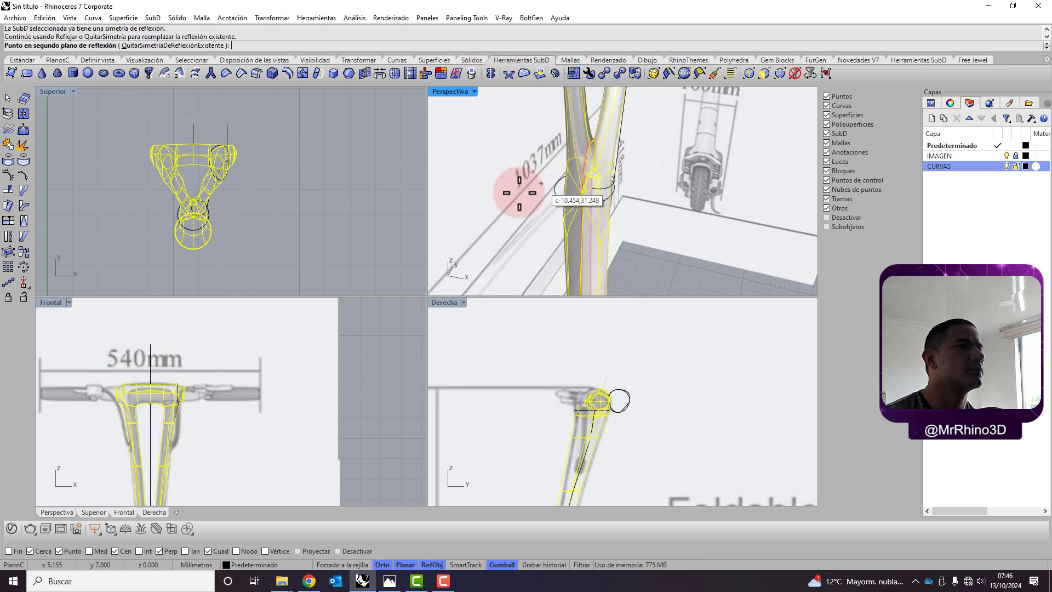
{"action": "left_click", "coordinate": [582, 203]}
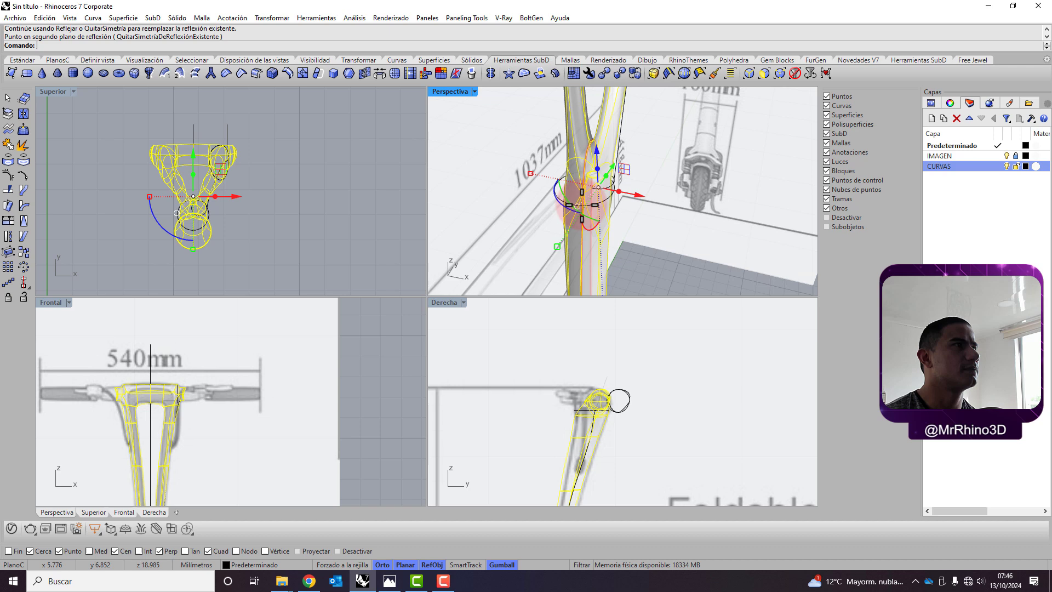
{"action": "right_click", "coordinate": [488, 70]}
Cap the stem's open boundary loop with a TriangleFan SubD Fill patch.
{"action": "left_click", "coordinate": [509, 192]}
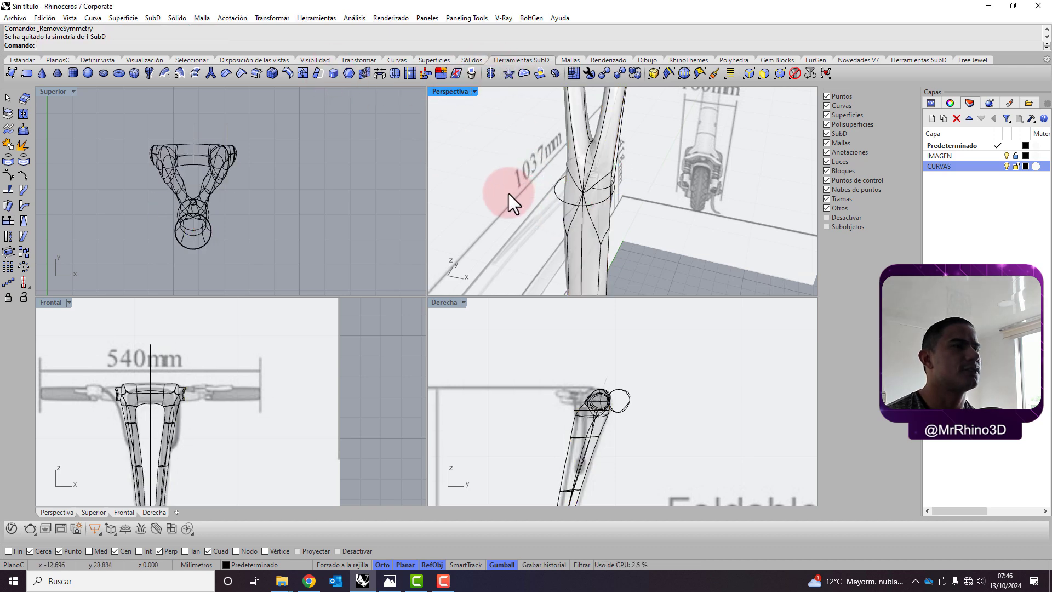
{"action": "mouse_move", "coordinate": [572, 232]}
{"action": "right_mouse_down"}
{"action": "mouse_move", "coordinate": [684, 182]}
{"action": "mouse_move", "coordinate": [678, 200]}
{"action": "mouse_move", "coordinate": [585, 192]}
{"action": "mouse_move", "coordinate": [655, 179]}
{"action": "mouse_move", "coordinate": [654, 190]}
{"action": "mouse_move", "coordinate": [660, 163]}
{"action": "mouse_move", "coordinate": [636, 167]}
{"action": "mouse_move", "coordinate": [655, 155]}
{"action": "mouse_move", "coordinate": [666, 190]}
{"action": "mouse_move", "coordinate": [633, 182]}
{"action": "right_mouse_up"}
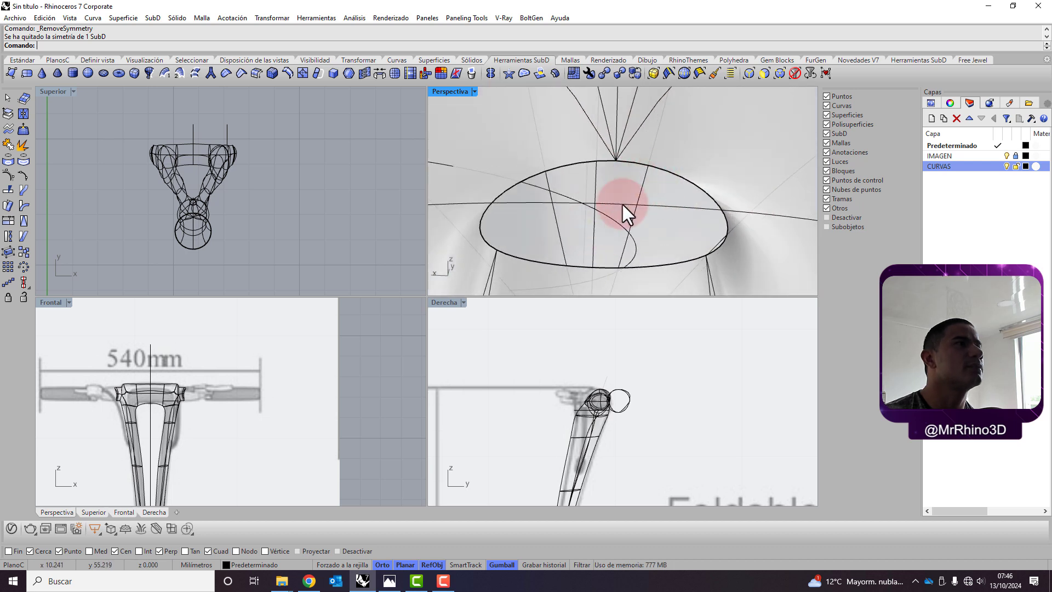
{"action": "left_click", "coordinate": [523, 72]}
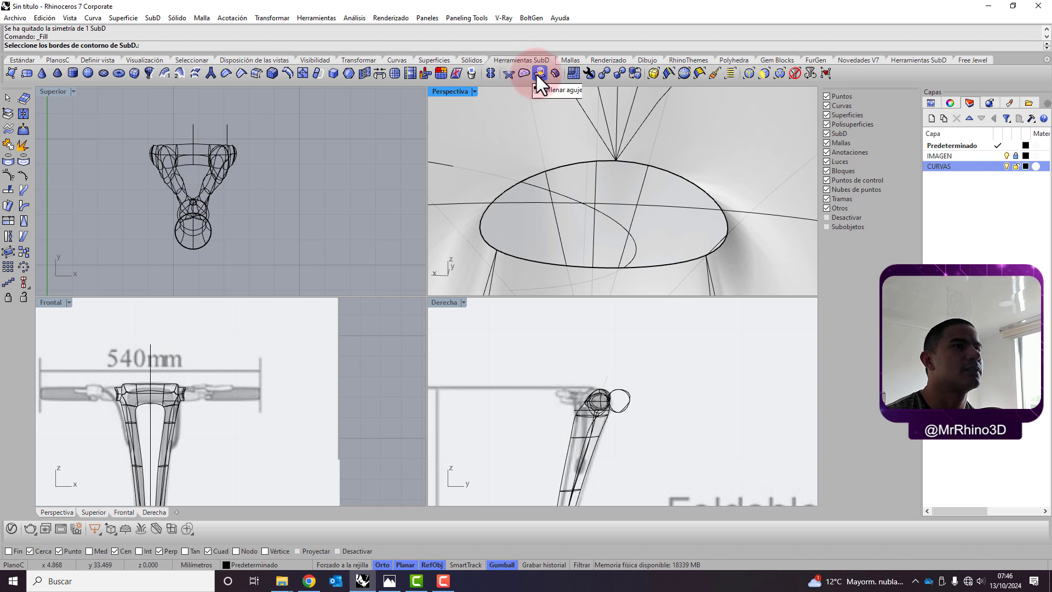
{"action": "left_click", "coordinate": [710, 207]}
{"action": "key", "text": "Return"}
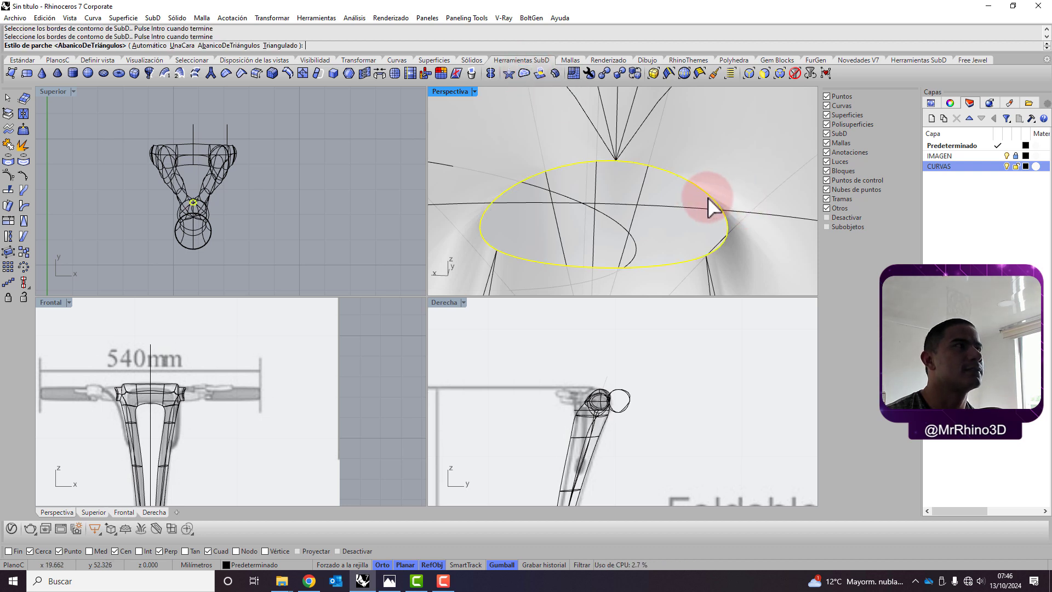
{"action": "key", "text": "Return"}
{"action": "mouse_move", "coordinate": [707, 196]}
{"action": "right_mouse_down"}
{"action": "mouse_move", "coordinate": [593, 222]}
{"action": "mouse_move", "coordinate": [693, 227]}
{"action": "mouse_move", "coordinate": [472, 188]}
{"action": "mouse_move", "coordinate": [657, 213]}
{"action": "right_mouse_up"}
{"action": "scroll", "coordinate": [604, 172], "scroll_direction": "down", "scroll_amount": 2}
{"action": "scroll", "coordinate": [603, 172], "scroll_direction": "down", "scroll_amount": 1}
{"action": "scroll", "coordinate": [604, 172], "scroll_direction": "up", "scroll_amount": 2}
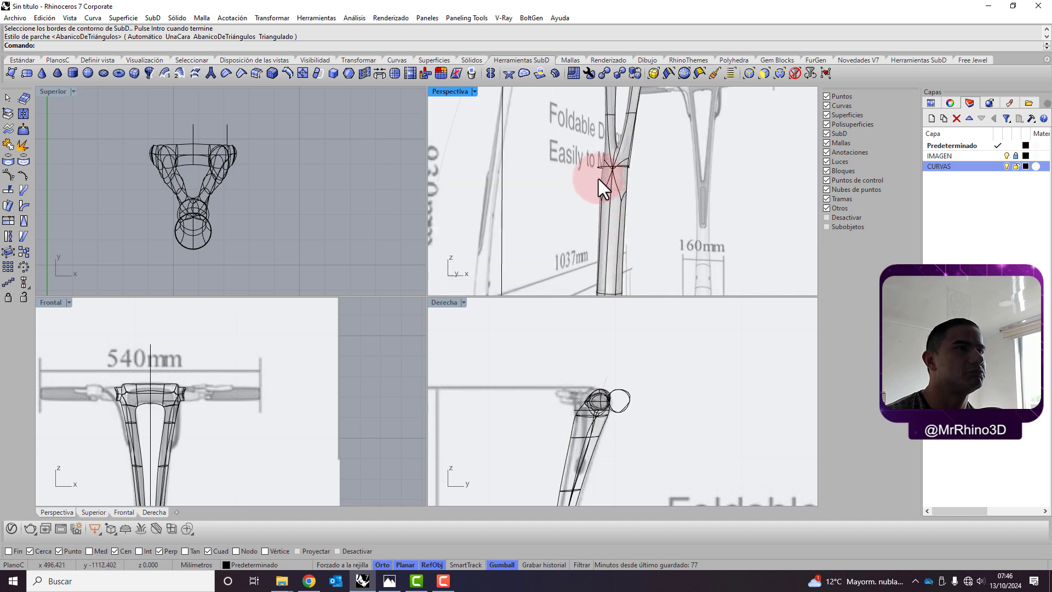
{"action": "scroll", "coordinate": [616, 168], "scroll_direction": "up", "scroll_amount": 1}
{"action": "scroll", "coordinate": [616, 168], "scroll_direction": "up", "scroll_amount": 1}
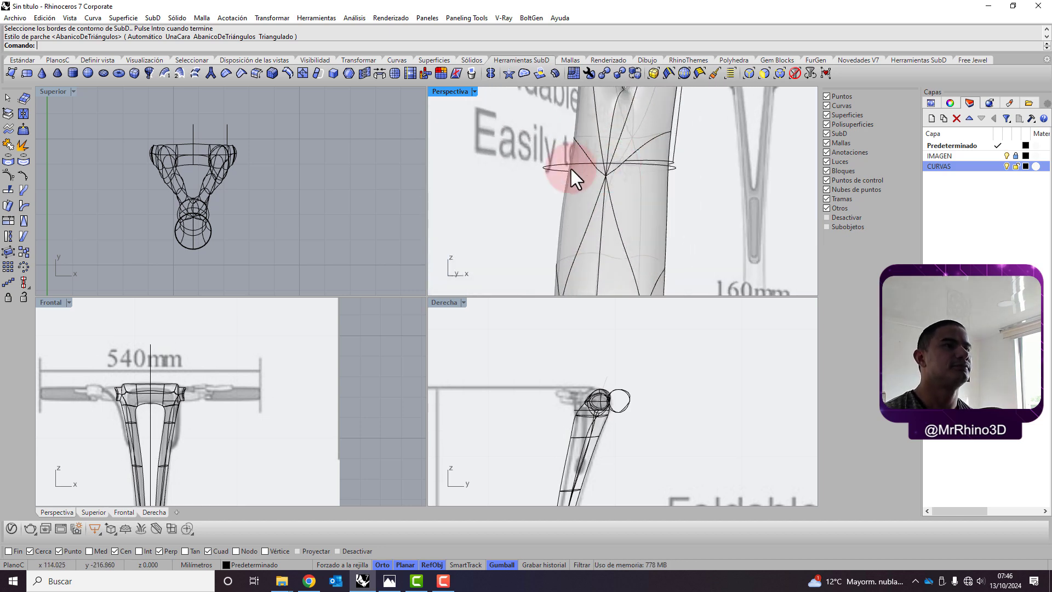
{"action": "scroll", "coordinate": [540, 245], "scroll_direction": "down", "scroll_amount": 2}
{"action": "right_click_drag", "start_coordinate": [540, 244], "coordinate": [586, 228]}
{"action": "scroll", "coordinate": [587, 228], "scroll_direction": "down", "scroll_amount": 2}
{"action": "mouse_move", "coordinate": [568, 293]}
{"action": "right_mouse_down"}
{"action": "mouse_move", "coordinate": [622, 263]}
{"action": "mouse_move", "coordinate": [564, 157]}
{"action": "mouse_move", "coordinate": [628, 216]}
{"action": "right_mouse_up"}
{"action": "scroll", "coordinate": [623, 263], "scroll_direction": "up", "scroll_amount": 3}
{"action": "scroll", "coordinate": [540, 223], "scroll_direction": "down", "scroll_amount": 3}
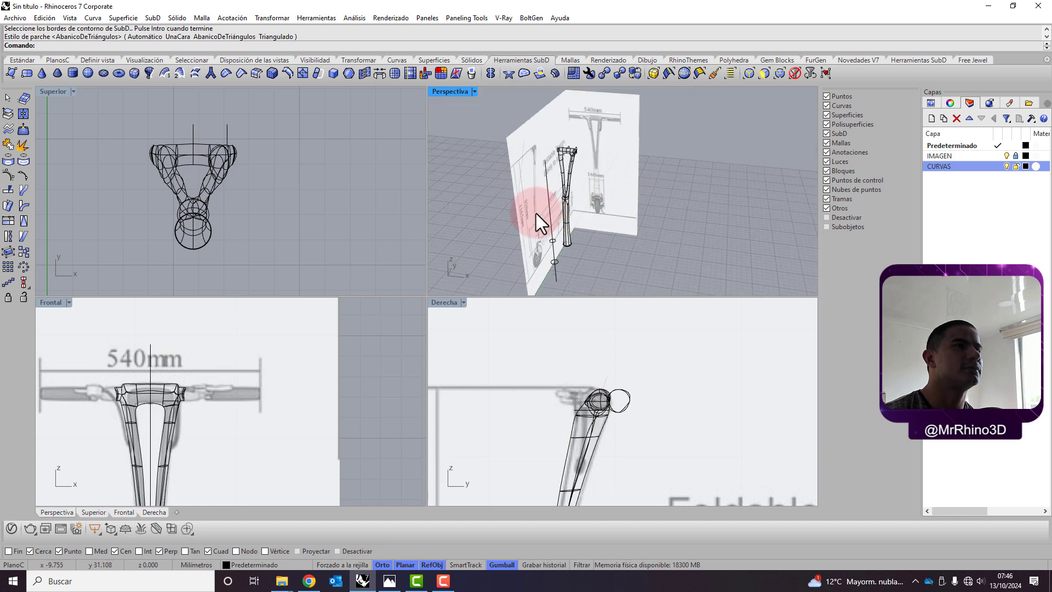
{"action": "scroll", "coordinate": [569, 148], "scroll_direction": "up", "scroll_amount": 3}
{"action": "scroll", "coordinate": [664, 188], "scroll_direction": "up", "scroll_amount": 3}
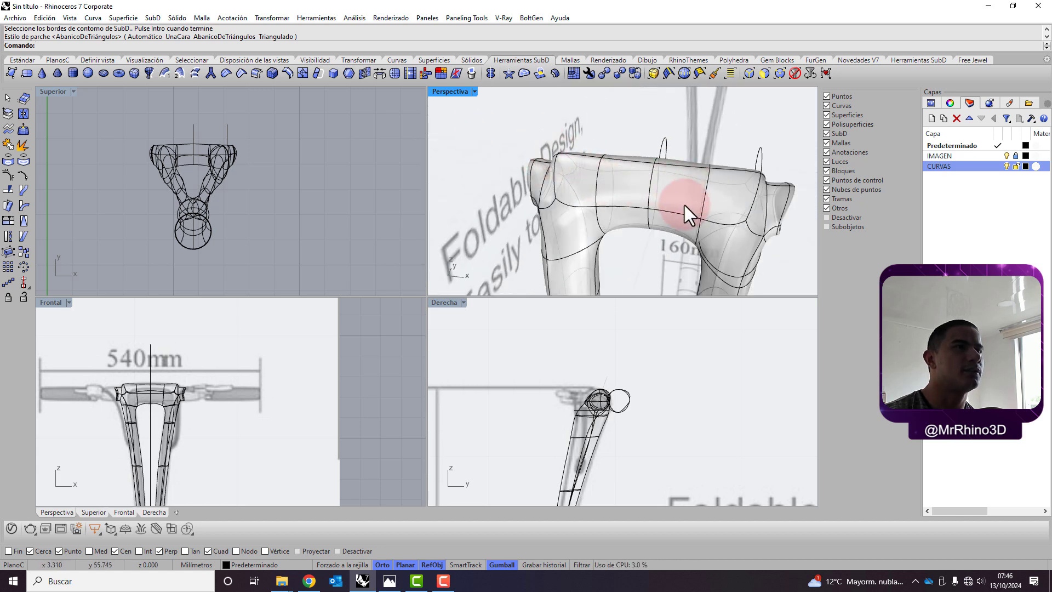
{"action": "mouse_move", "coordinate": [684, 205]}
{"action": "right_mouse_down"}
{"action": "mouse_move", "coordinate": [737, 178]}
{"action": "mouse_move", "coordinate": [615, 176]}
{"action": "mouse_move", "coordinate": [677, 163]}
{"action": "right_mouse_up"}
{"action": "scroll", "coordinate": [675, 164], "scroll_direction": "down", "scroll_amount": 2}
{"action": "scroll", "coordinate": [634, 175], "scroll_direction": "down", "scroll_amount": 3}
{"action": "scroll", "coordinate": [584, 166], "scroll_direction": "down", "scroll_amount": 3}
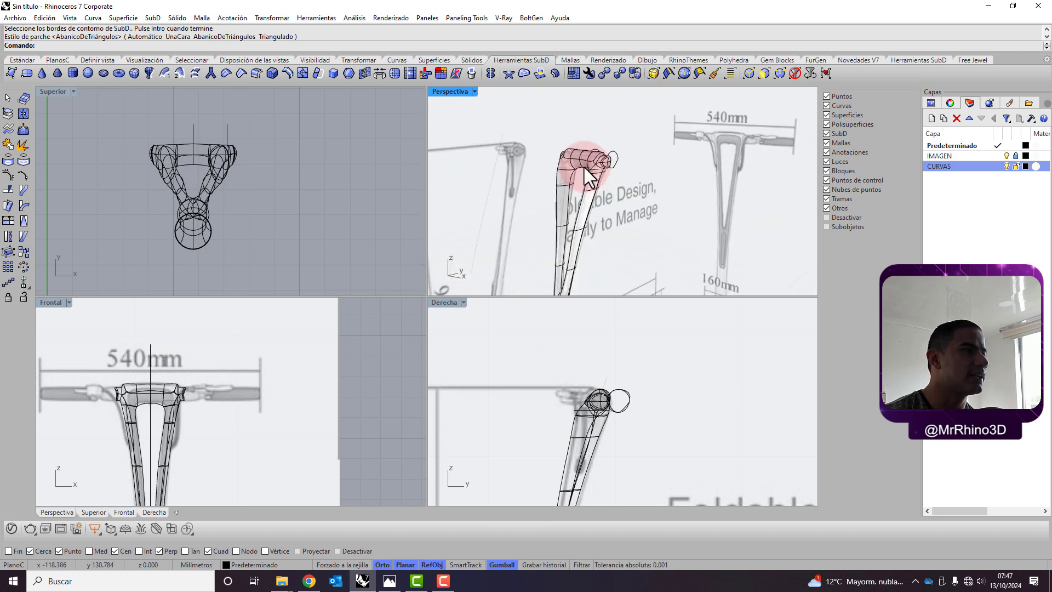
{"action": "scroll", "coordinate": [584, 166], "scroll_direction": "down", "scroll_amount": 3}
{"action": "scroll", "coordinate": [149, 419], "scroll_direction": "down", "scroll_amount": 2}
{"action": "scroll", "coordinate": [160, 355], "scroll_direction": "down", "scroll_amount": 1}
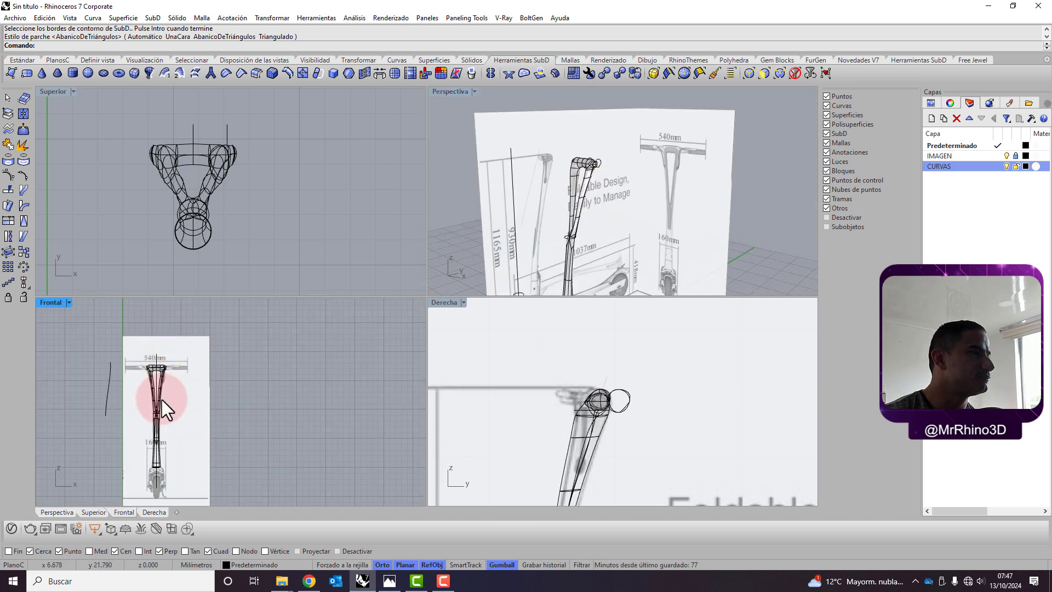
{"action": "scroll", "coordinate": [162, 400], "scroll_direction": "down", "scroll_amount": 1}
{"action": "scroll", "coordinate": [173, 413], "scroll_direction": "up", "scroll_amount": 2}
{"action": "right_click_drag", "start_coordinate": [173, 413], "coordinate": [188, 339]}
{"action": "right_click_drag", "start_coordinate": [186, 503], "coordinate": [186, 441]}
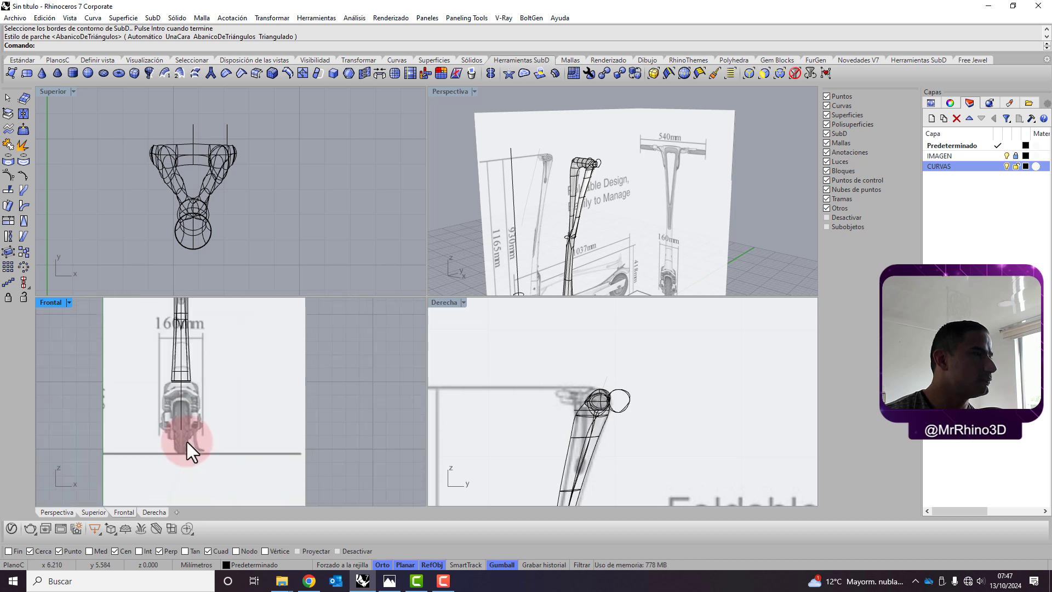
{"action": "scroll", "coordinate": [186, 427], "scroll_direction": "up", "scroll_amount": 1}
{"action": "scroll", "coordinate": [185, 363], "scroll_direction": "up", "scroll_amount": 3}
{"action": "scroll", "coordinate": [165, 367], "scroll_direction": "up", "scroll_amount": 1}
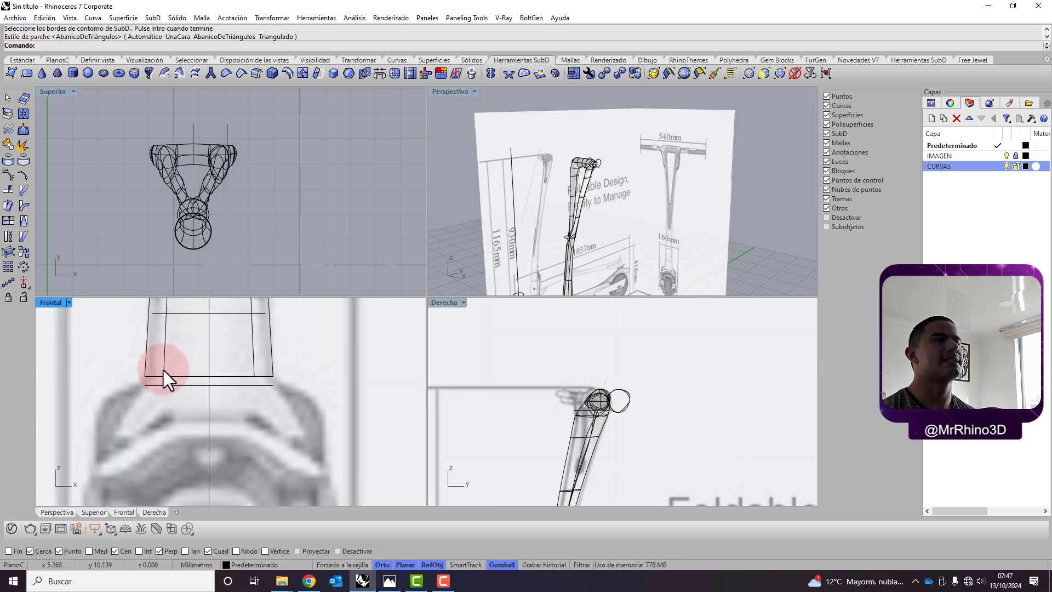
{"action": "scroll", "coordinate": [633, 143], "scroll_direction": "up", "scroll_amount": 2}
{"action": "scroll", "coordinate": [568, 156], "scroll_direction": "down", "scroll_amount": 3}
{"action": "scroll", "coordinate": [569, 155], "scroll_direction": "up", "scroll_amount": 3}
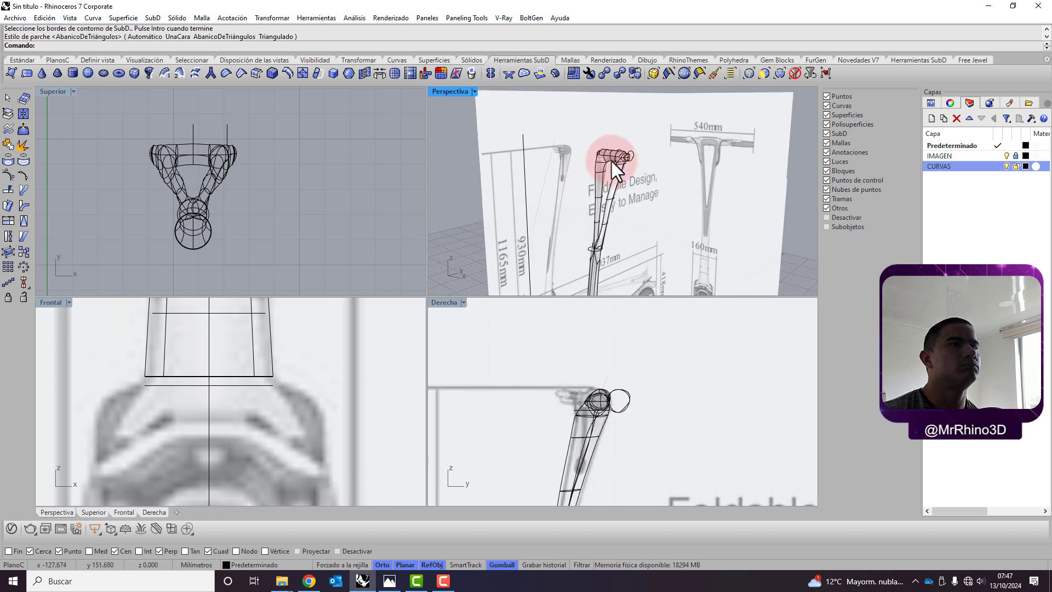
{"action": "scroll", "coordinate": [593, 162], "scroll_direction": "up", "scroll_amount": 2}
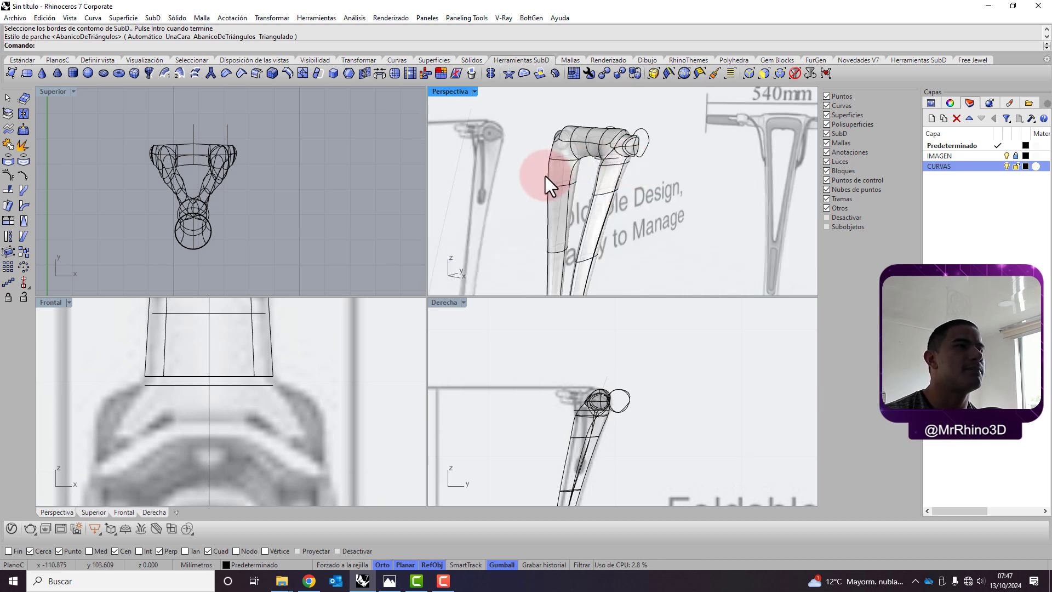
{"action": "scroll", "coordinate": [545, 176], "scroll_direction": "down", "scroll_amount": 3}
{"action": "mouse_move", "coordinate": [567, 178]}
{"action": "right_mouse_down"}
{"action": "mouse_move", "coordinate": [673, 206]}
{"action": "mouse_move", "coordinate": [652, 176]}
{"action": "right_mouse_up"}
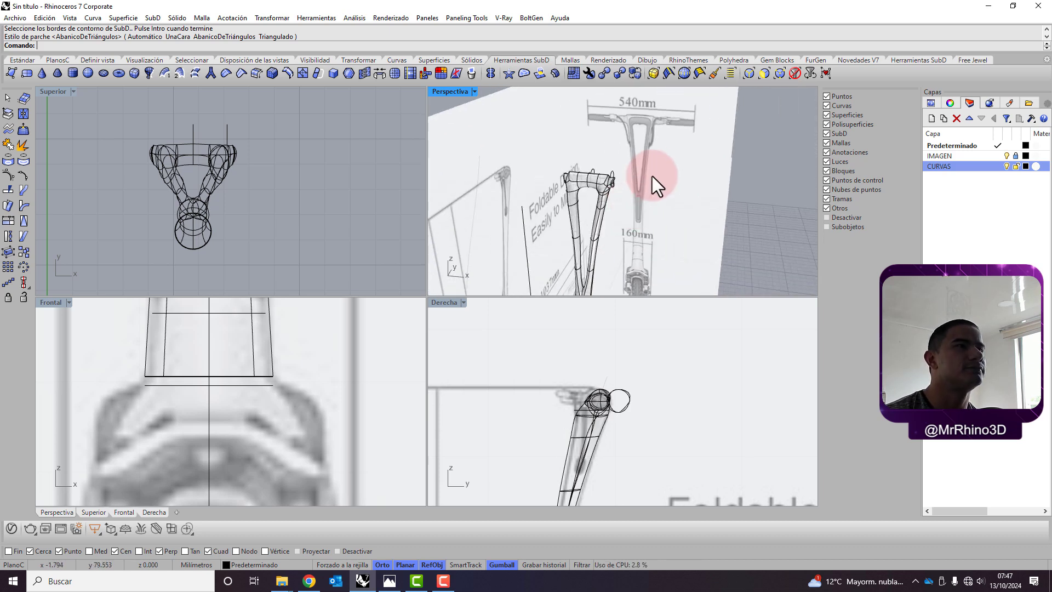
{"action": "scroll", "coordinate": [204, 390], "scroll_direction": "down", "scroll_amount": 3}
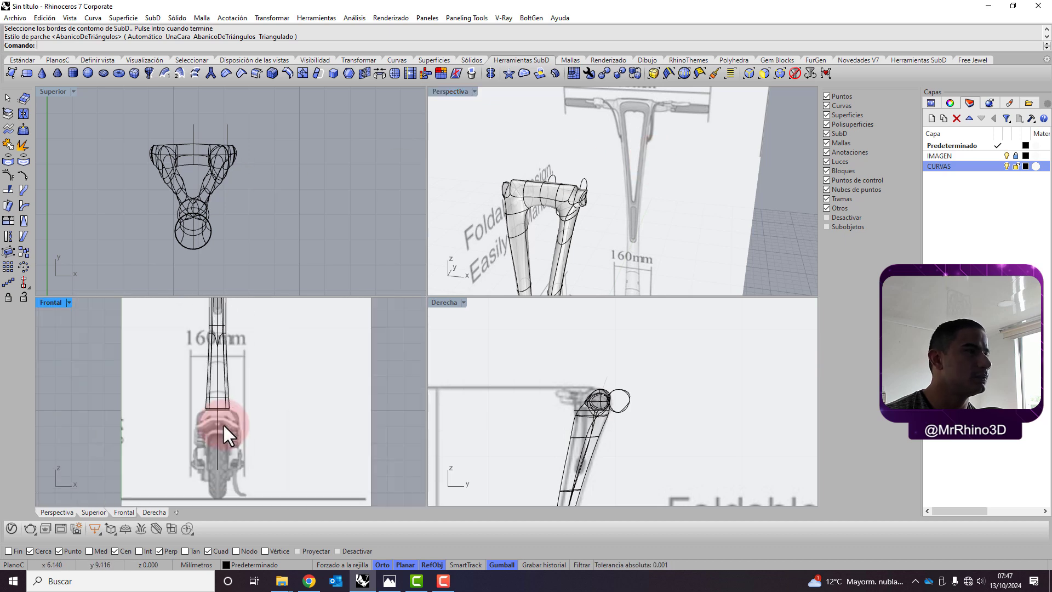
{"action": "scroll", "coordinate": [222, 406], "scroll_direction": "down", "scroll_amount": 2}
{"action": "scroll", "coordinate": [223, 347], "scroll_direction": "up", "scroll_amount": 2}
{"action": "scroll", "coordinate": [251, 330], "scroll_direction": "up", "scroll_amount": 2}
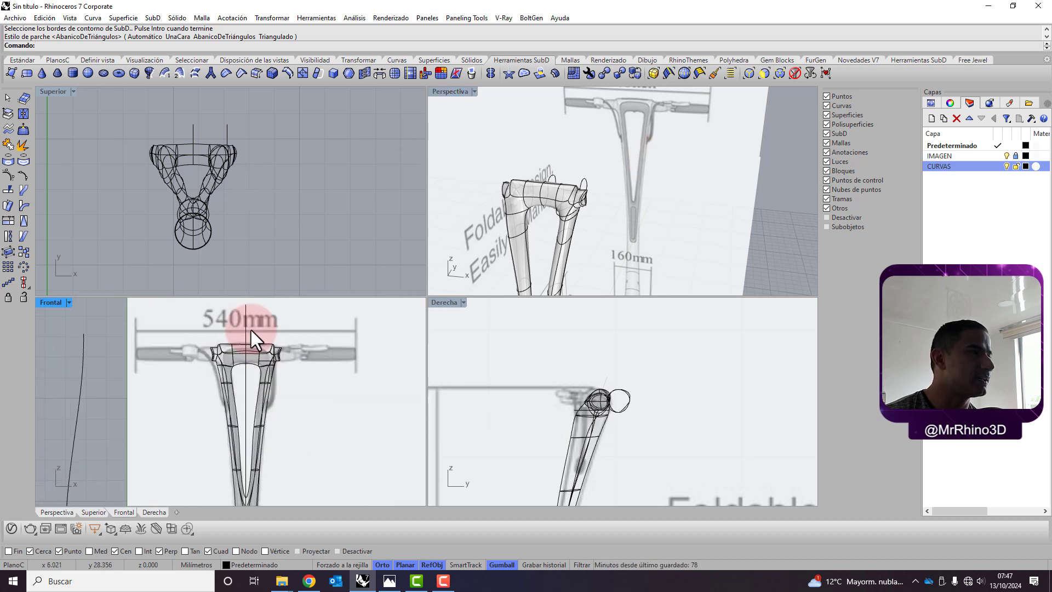
{"action": "scroll", "coordinate": [258, 342], "scroll_direction": "up", "scroll_amount": 2}
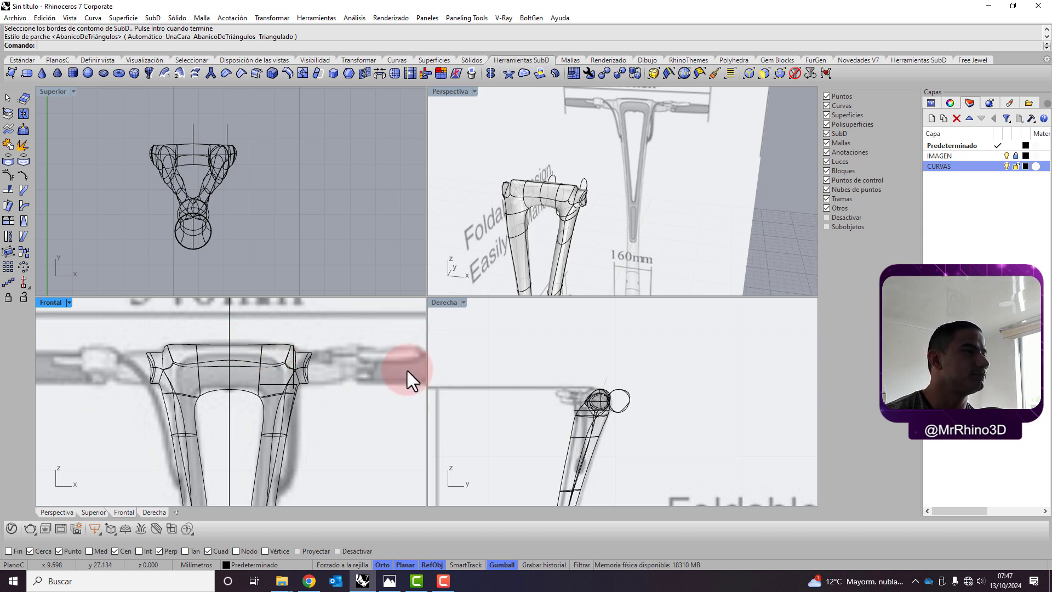
{"action": "right_click_drag", "start_coordinate": [406, 376], "coordinate": [238, 378]}
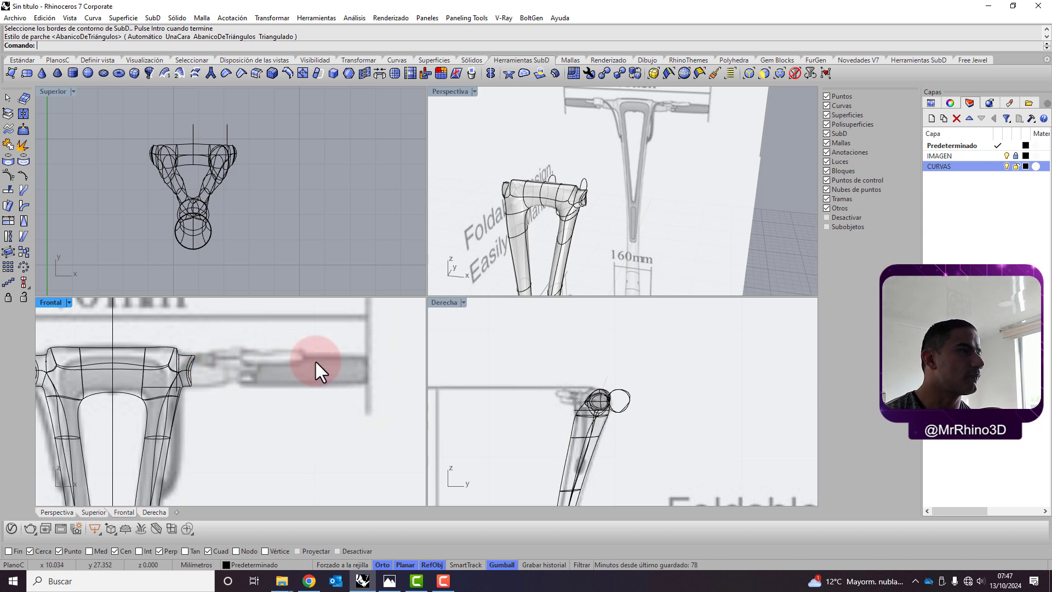
{"action": "scroll", "coordinate": [299, 365], "scroll_direction": "up", "scroll_amount": 2}
{"action": "scroll", "coordinate": [236, 359], "scroll_direction": "up", "scroll_amount": 2}
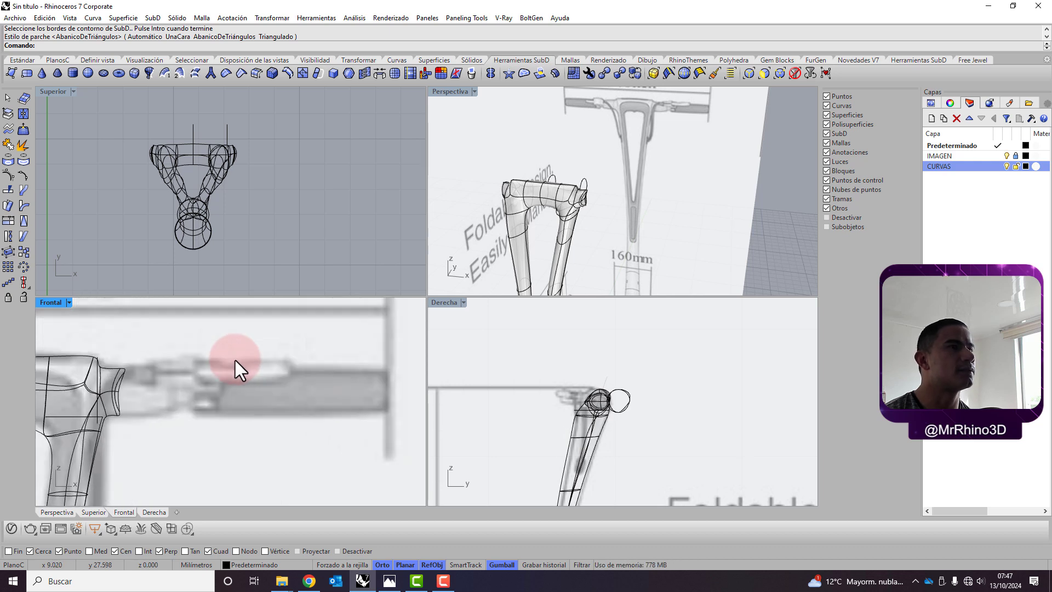
{"action": "scroll", "coordinate": [607, 183], "scroll_direction": "up", "scroll_amount": 2}
{"action": "scroll", "coordinate": [590, 198], "scroll_direction": "up", "scroll_amount": 2}
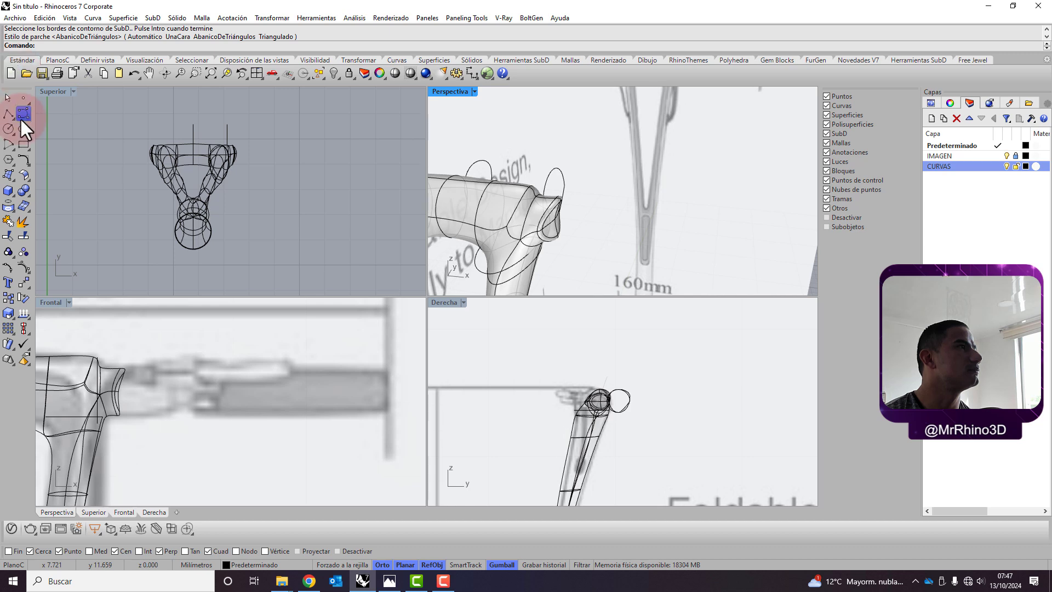
Start a solid cylinder at the bar circle's centre and set its radius.
{"action": "left_click", "coordinate": [92, 18]}
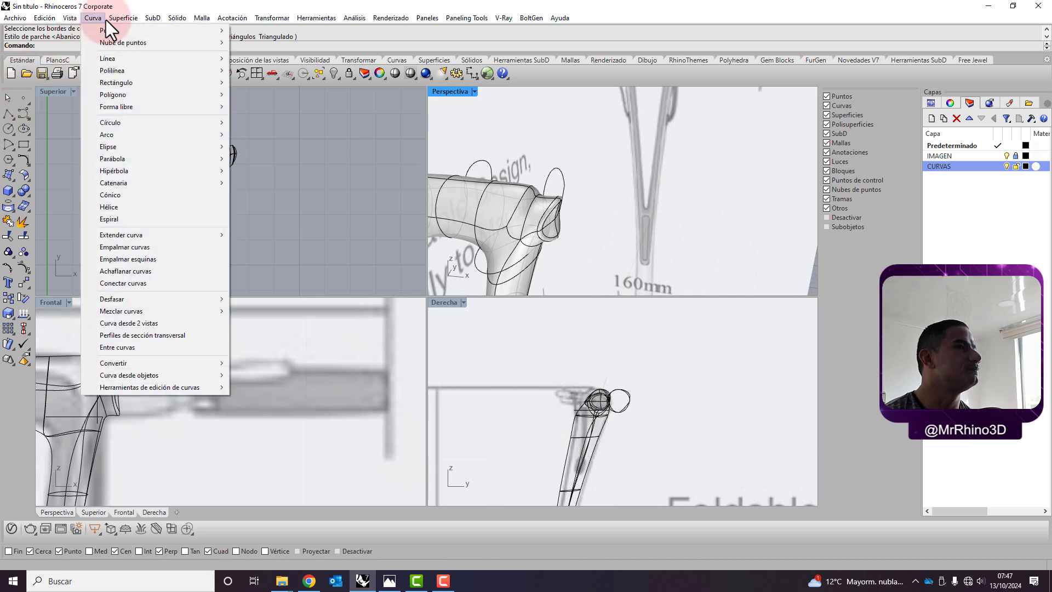
{"action": "left_click", "coordinate": [145, 18]}
{"action": "mouse_move", "coordinate": [176, 17]}
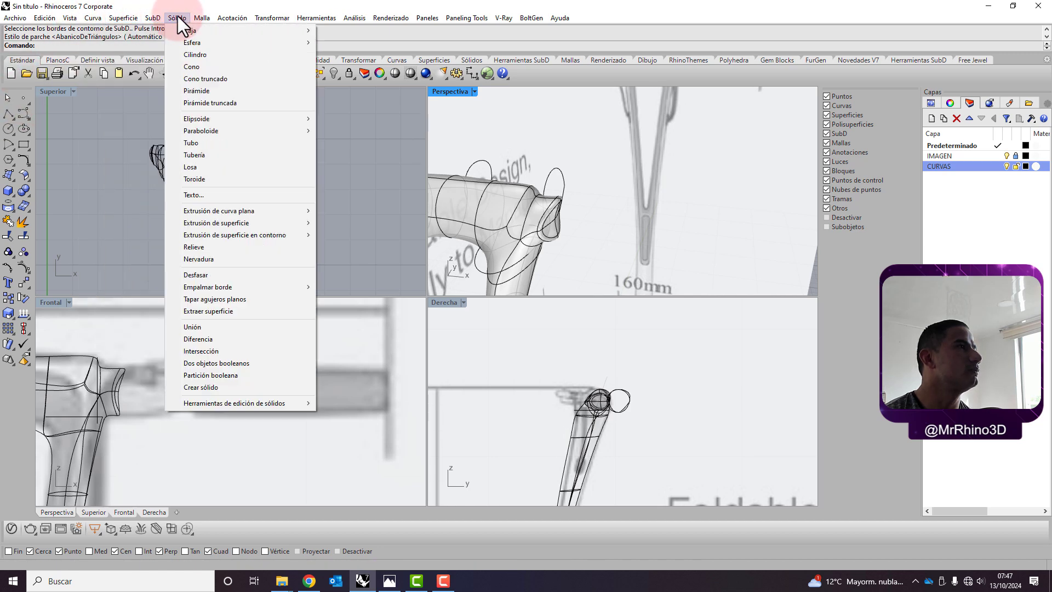
{"action": "left_click", "coordinate": [215, 55]}
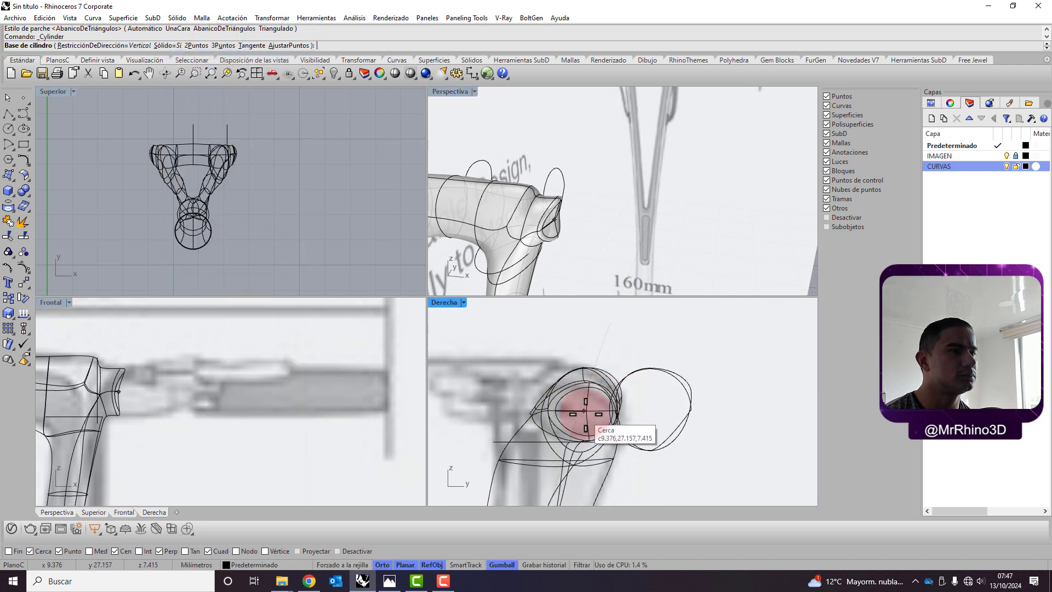
{"action": "left_click", "coordinate": [587, 410]}
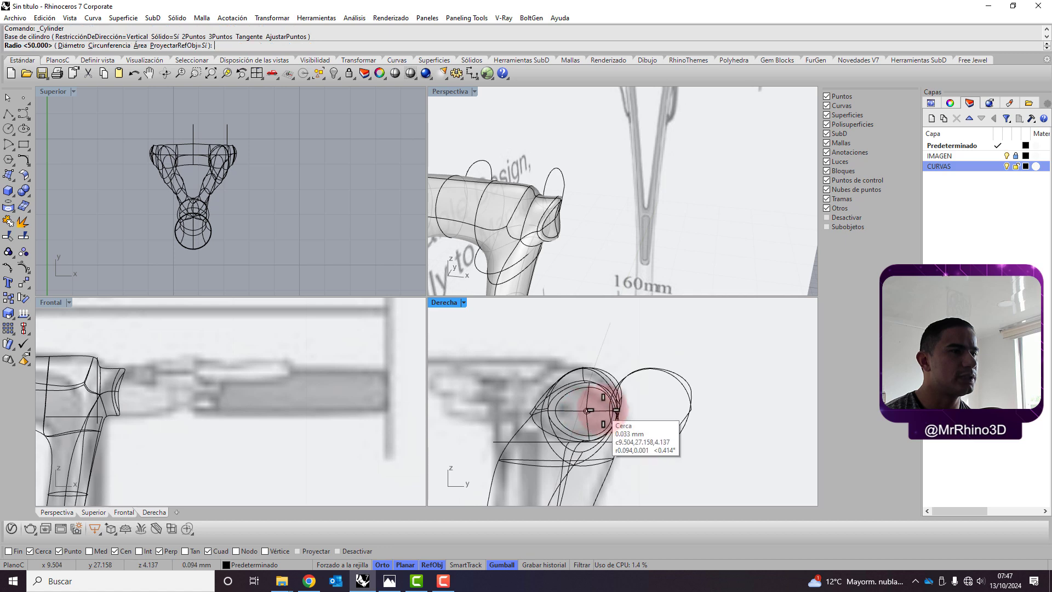
{"action": "scroll", "coordinate": [596, 411], "scroll_direction": "up", "scroll_amount": 3}
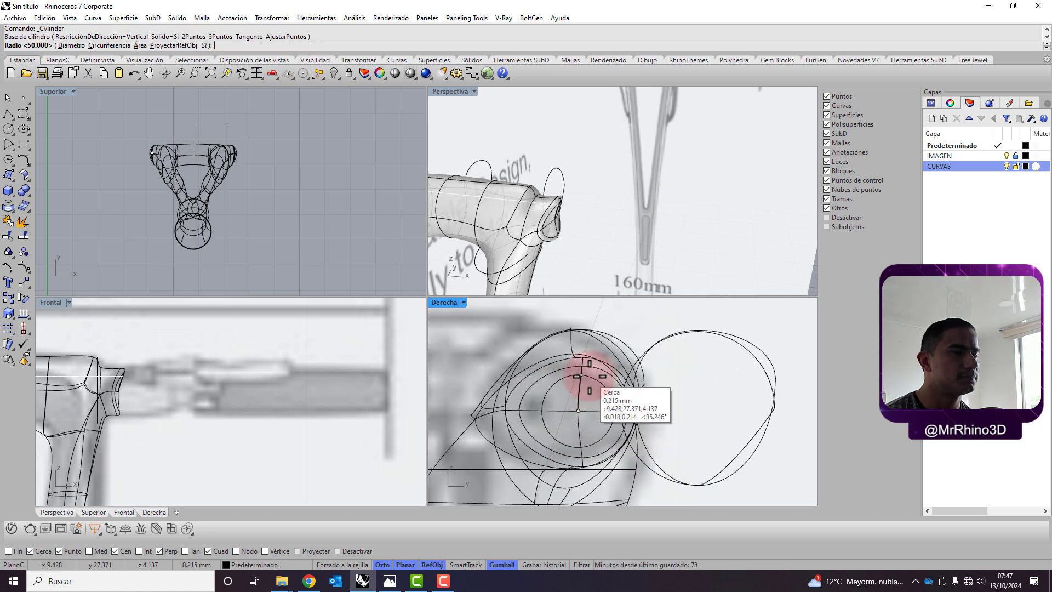
{"action": "scroll", "coordinate": [596, 377], "scroll_direction": "up", "scroll_amount": 1}
{"action": "scroll", "coordinate": [586, 365], "scroll_direction": "up", "scroll_amount": 1}
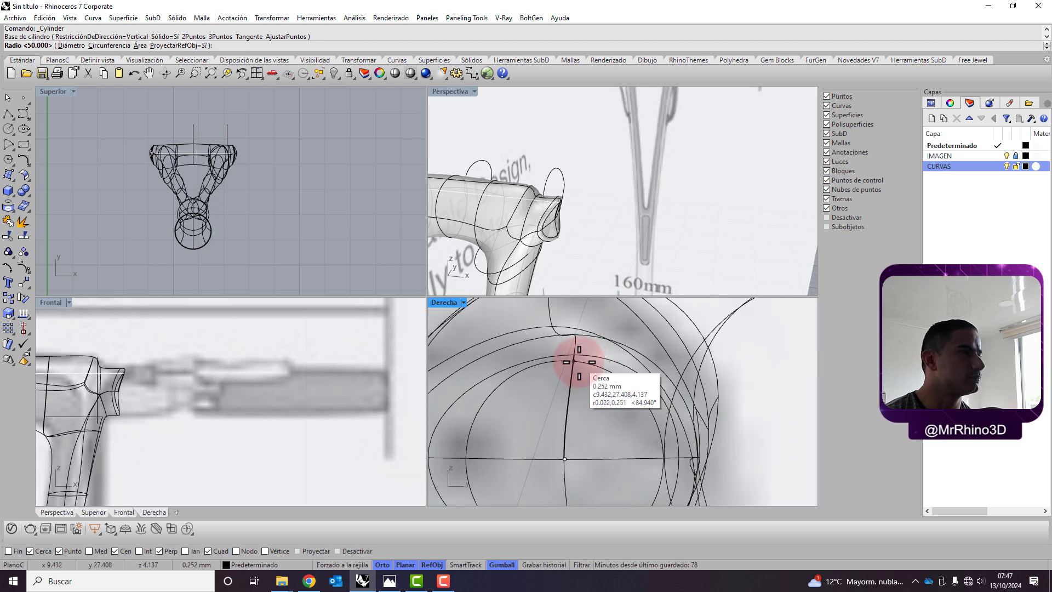
{"action": "left_click", "coordinate": [587, 364]}
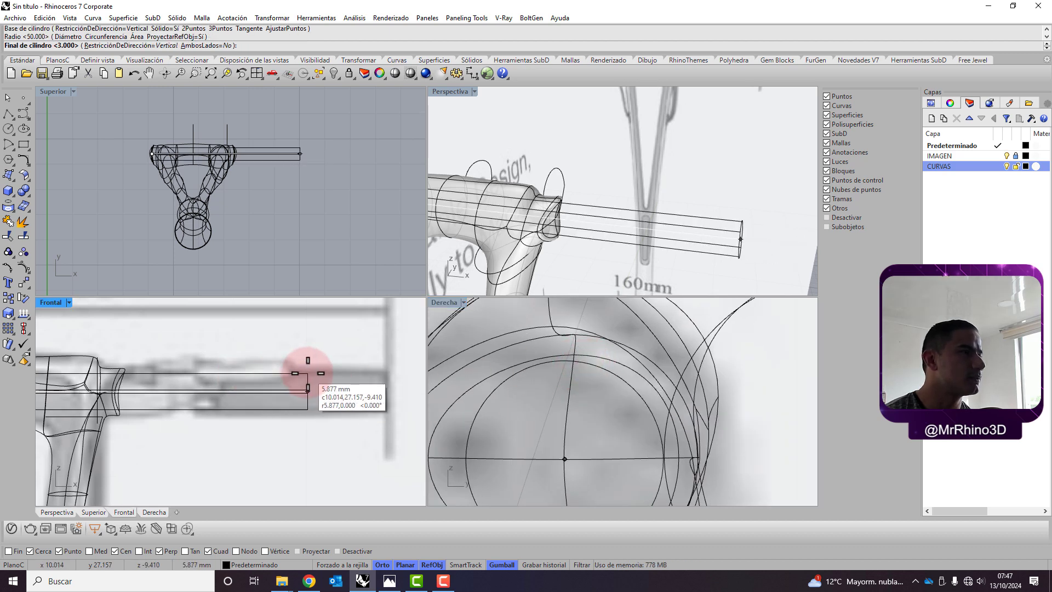
{"action": "scroll", "coordinate": [308, 374], "scroll_direction": "down", "scroll_amount": 2}
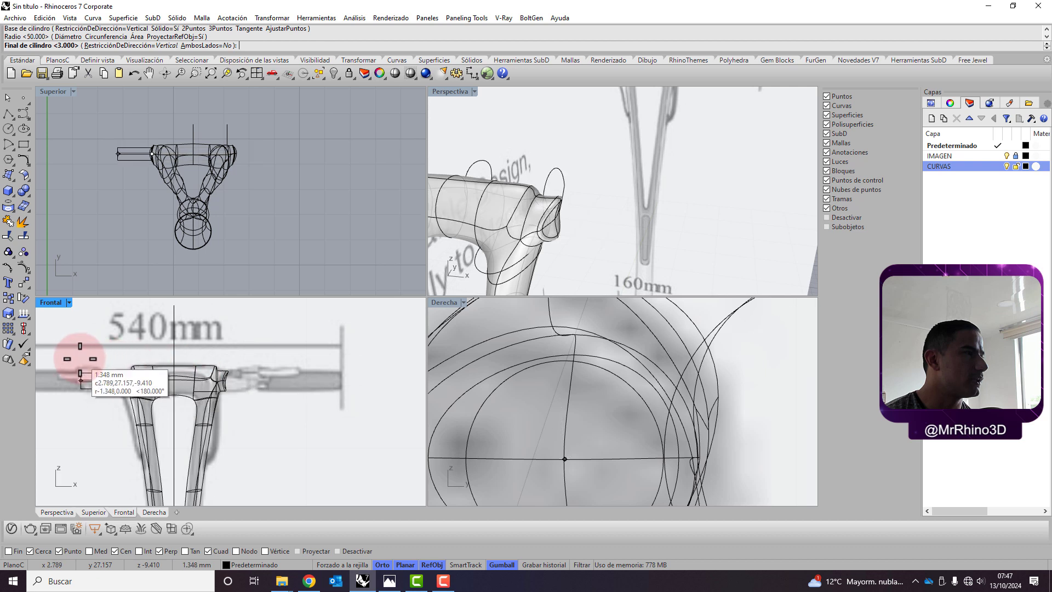
Set the bar's left end at the 540mm reference and slide it to the stem joint.
{"action": "right_click_drag", "start_coordinate": [82, 375], "coordinate": [133, 378]}
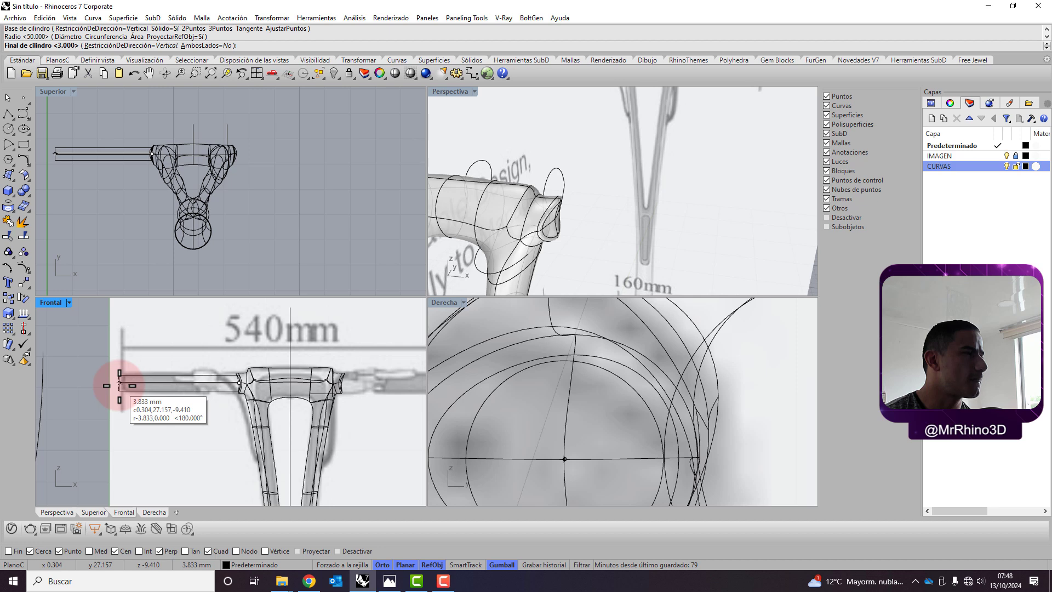
{"action": "scroll", "coordinate": [119, 384], "scroll_direction": "up", "scroll_amount": 2}
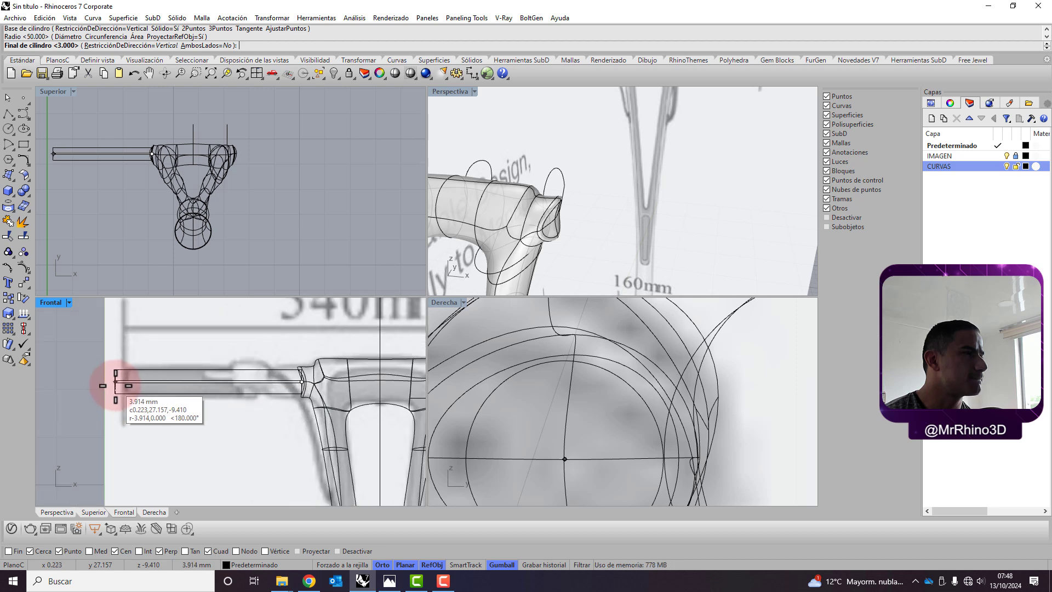
{"action": "left_click", "coordinate": [115, 383]}
{"action": "left_click_drag", "start_coordinate": [152, 383], "coordinate": [161, 383]}
{"action": "left_click", "coordinate": [216, 434]}
{"action": "mouse_move", "coordinate": [760, 160]}
{"action": "right_mouse_down"}
{"action": "mouse_move", "coordinate": [626, 192]}
{"action": "mouse_move", "coordinate": [674, 225]}
{"action": "mouse_move", "coordinate": [573, 160]}
{"action": "mouse_move", "coordinate": [646, 156]}
{"action": "mouse_move", "coordinate": [675, 99]}
{"action": "mouse_move", "coordinate": [635, 141]}
{"action": "mouse_move", "coordinate": [714, 196]}
{"action": "mouse_move", "coordinate": [567, 152]}
{"action": "right_mouse_up"}
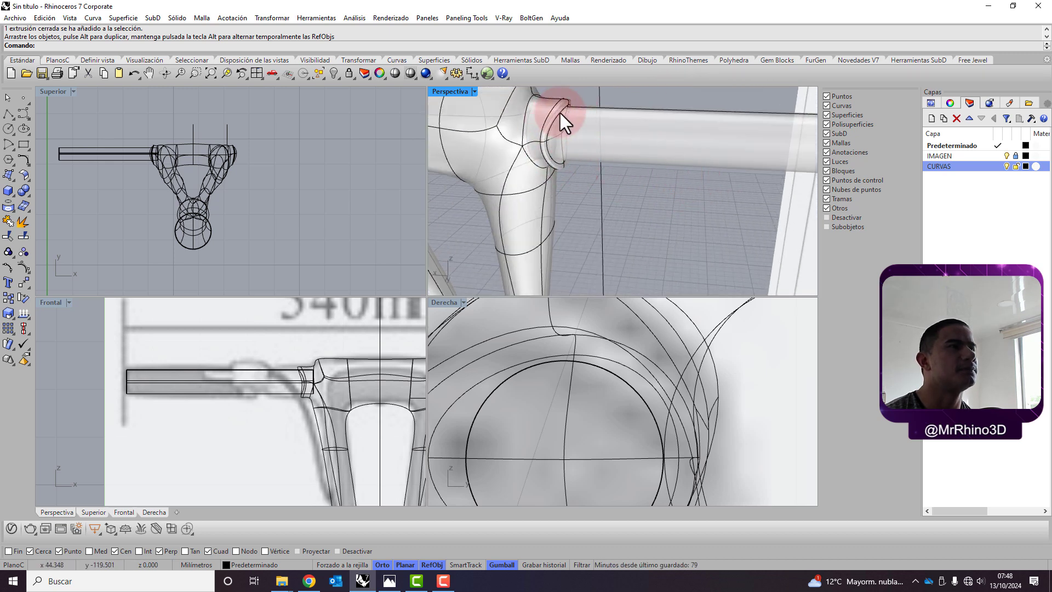
Mirror the handlebar bar across a vertical axis through the stem centre.
{"action": "scroll", "coordinate": [537, 151], "scroll_direction": "down", "scroll_amount": 2}
{"action": "scroll", "coordinate": [536, 151], "scroll_direction": "down", "scroll_amount": 2}
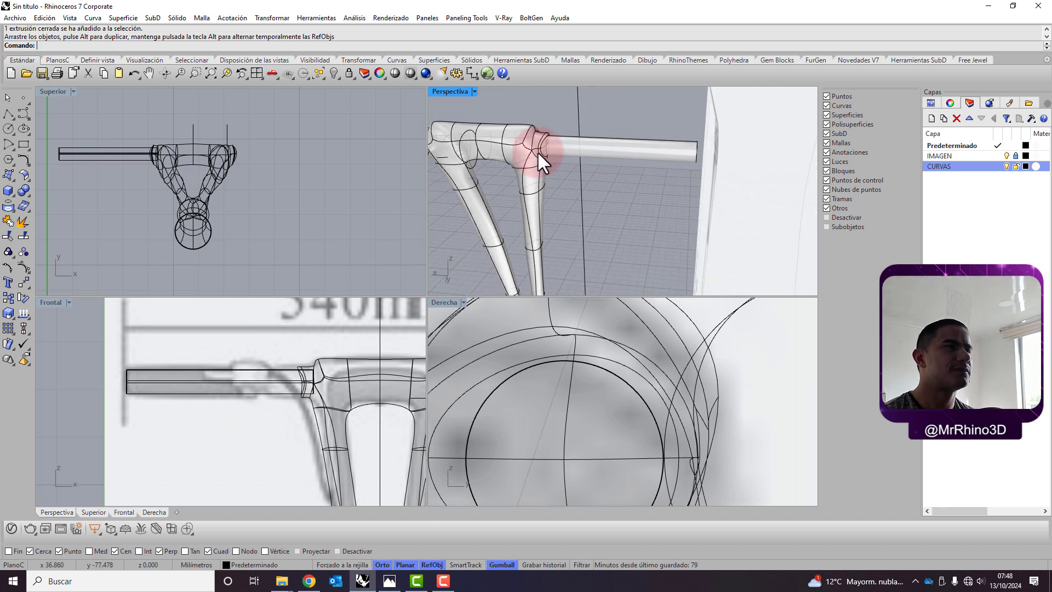
{"action": "mouse_move", "coordinate": [538, 151]}
{"action": "right_mouse_down"}
{"action": "mouse_move", "coordinate": [554, 142]}
{"action": "mouse_move", "coordinate": [566, 153]}
{"action": "mouse_move", "coordinate": [512, 171]}
{"action": "mouse_move", "coordinate": [626, 176]}
{"action": "right_mouse_up"}
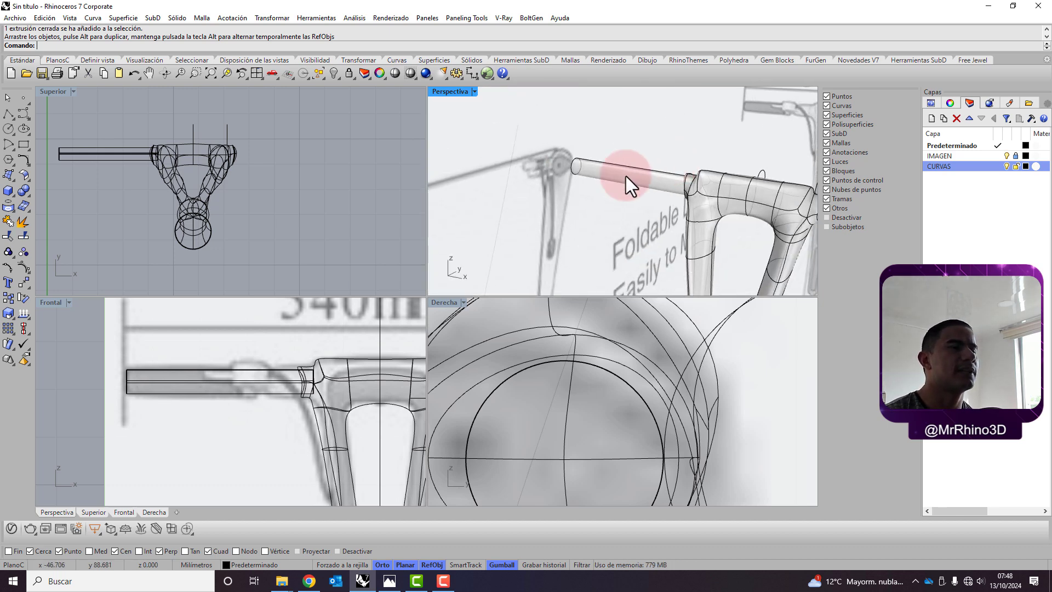
{"action": "left_click", "coordinate": [626, 176]}
{"action": "right_click_drag", "start_coordinate": [508, 191], "coordinate": [619, 197]}
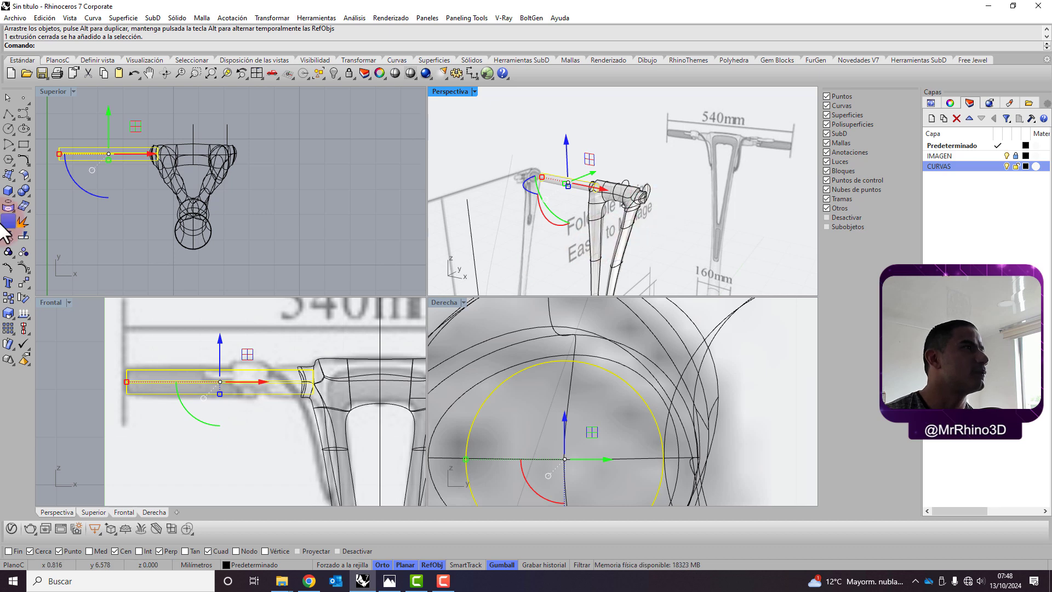
{"action": "left_click", "coordinate": [163, 76]}
{"action": "left_click", "coordinate": [133, 18]}
{"action": "mouse_move", "coordinate": [232, 18]}
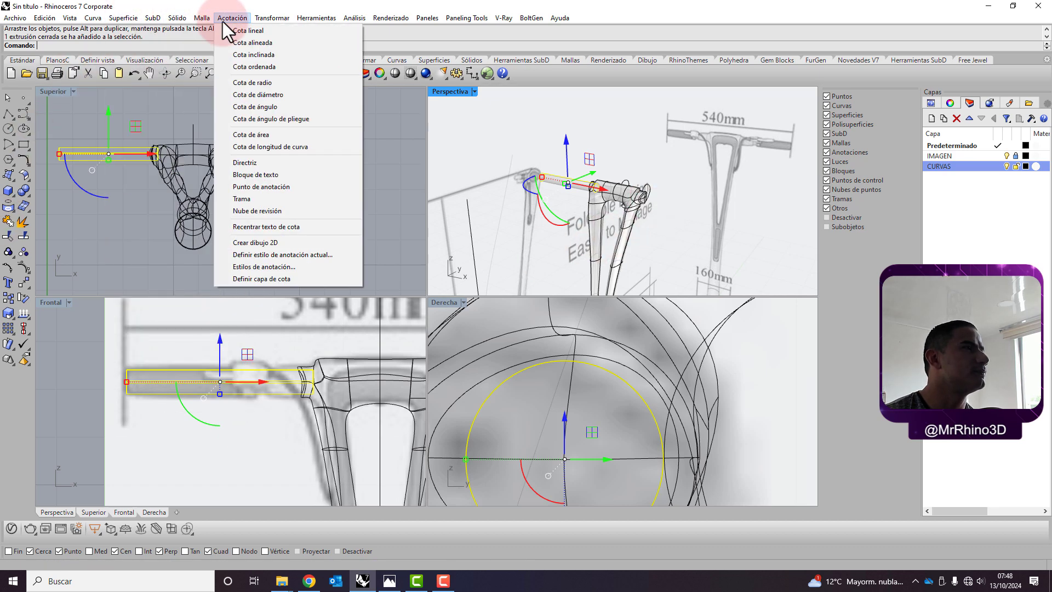
{"action": "left_click", "coordinate": [287, 102]}
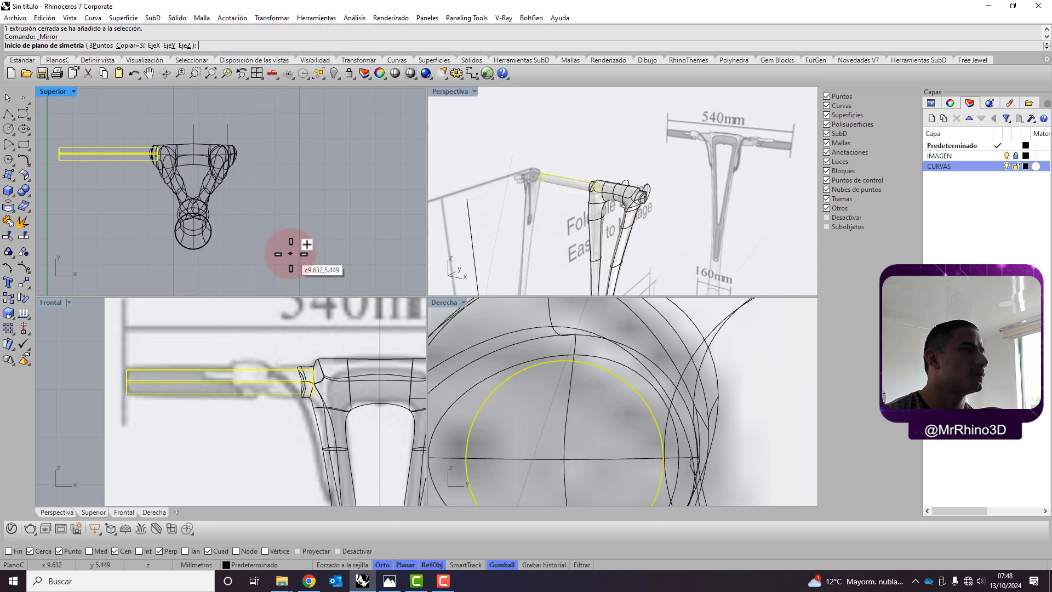
{"action": "scroll", "coordinate": [247, 376], "scroll_direction": "down", "scroll_amount": 4}
{"action": "left_click", "coordinate": [301, 332]}
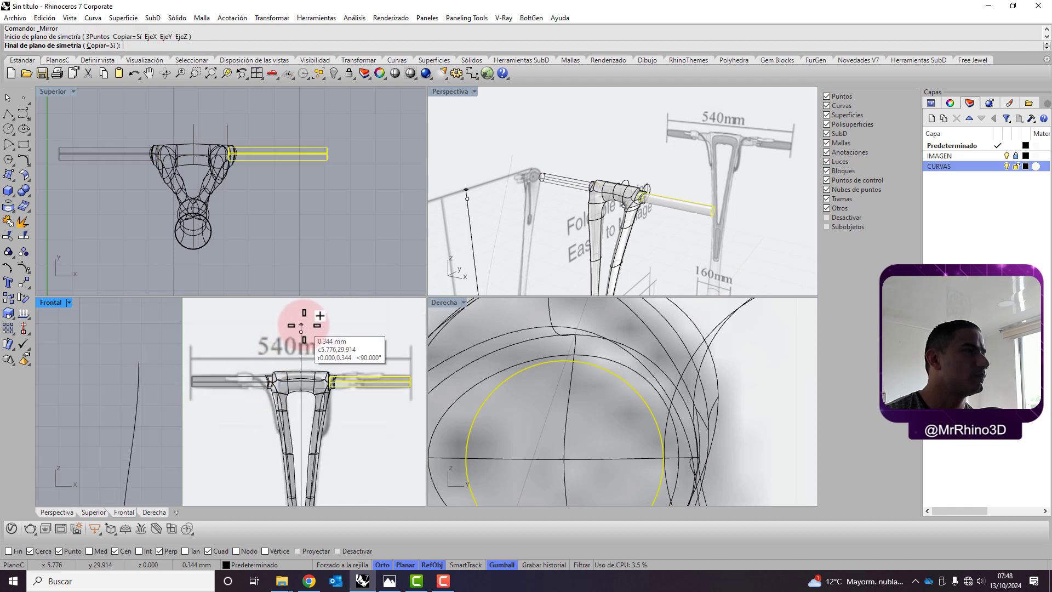
{"action": "left_click", "coordinate": [334, 324]}
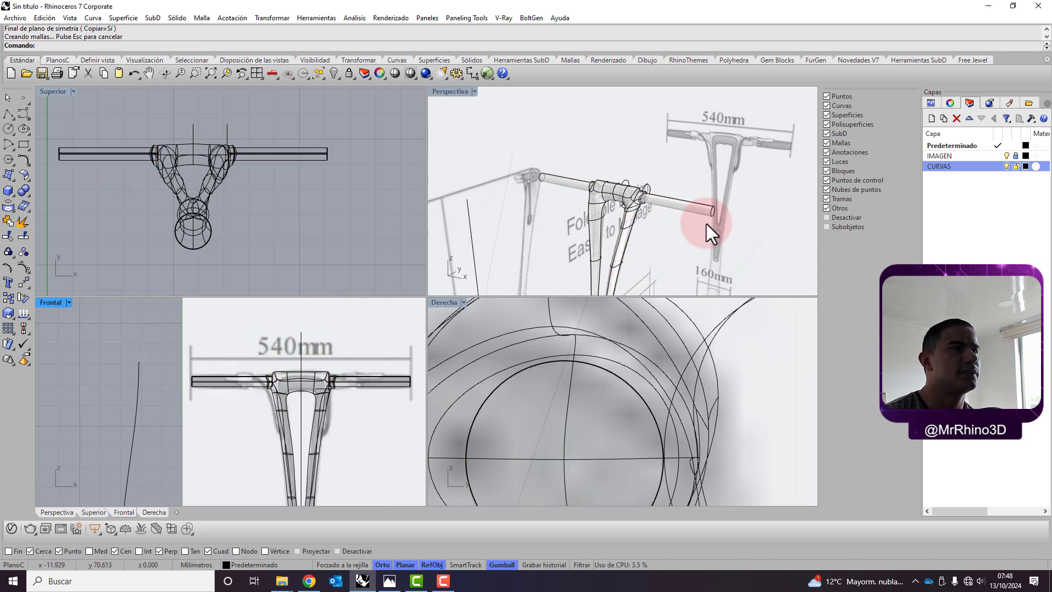
Delete the original left-hand bar.
{"action": "left_click", "coordinate": [571, 183]}
{"action": "key", "text": "Delete"}
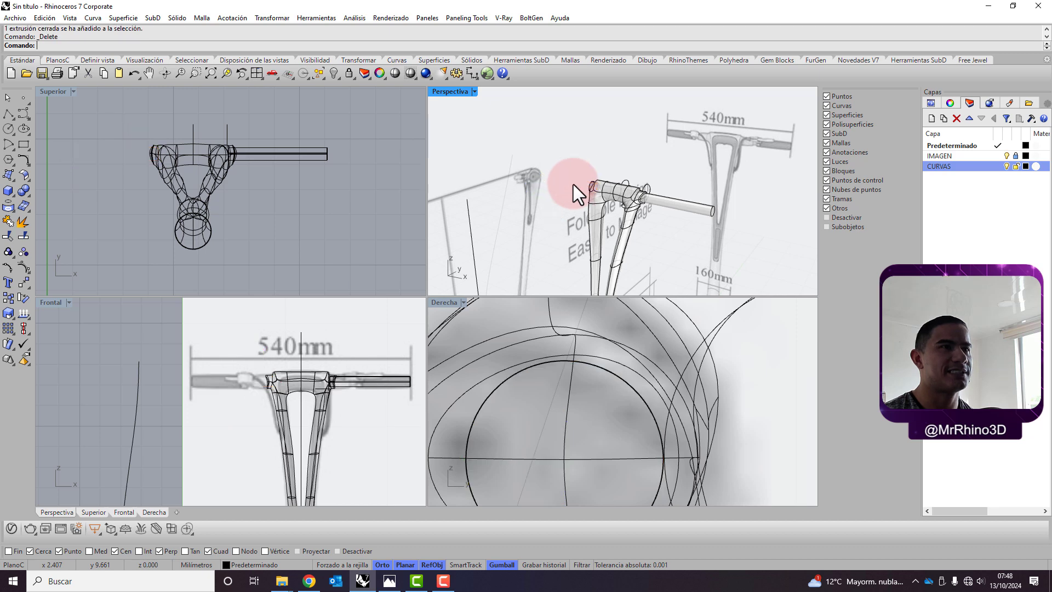
{"action": "scroll", "coordinate": [634, 225], "scroll_direction": "up", "scroll_amount": 3}
{"action": "scroll", "coordinate": [644, 231], "scroll_direction": "up", "scroll_amount": 3}
{"action": "scroll", "coordinate": [644, 231], "scroll_direction": "down", "scroll_amount": 2}
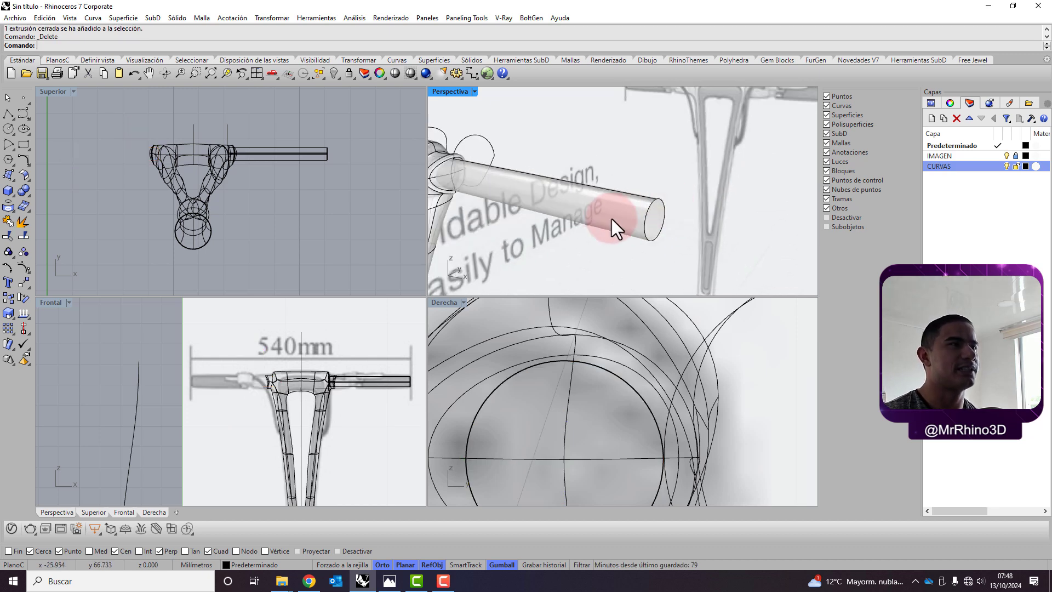
{"action": "scroll", "coordinate": [611, 219], "scroll_direction": "down", "scroll_amount": 2}
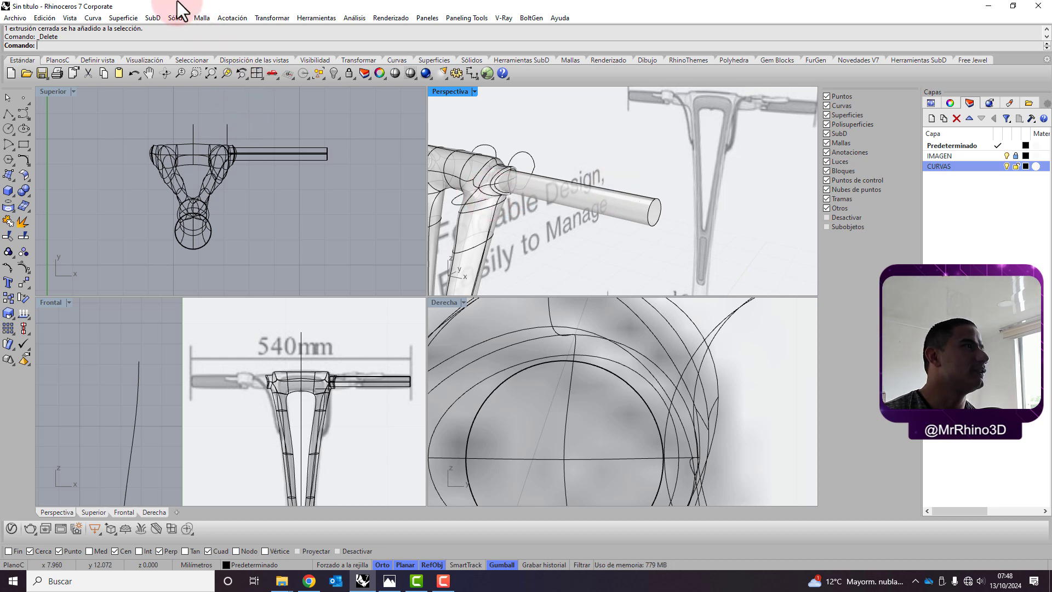
Try a 0.4 Fillet Edge on the bar's outer end, then cancel it.
{"action": "left_click", "coordinate": [178, 19]}
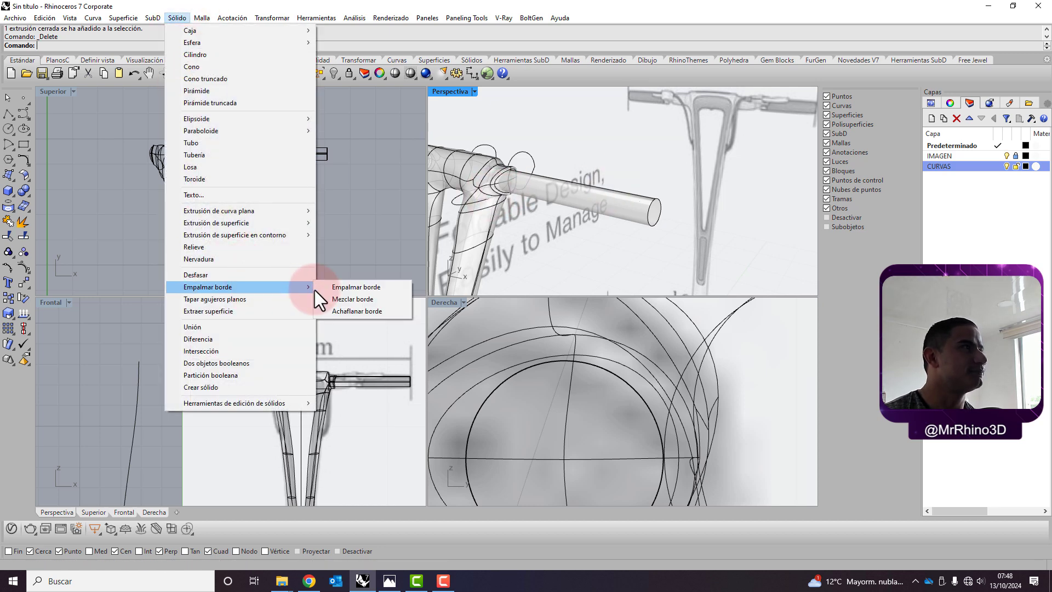
{"action": "left_click", "coordinate": [336, 288]}
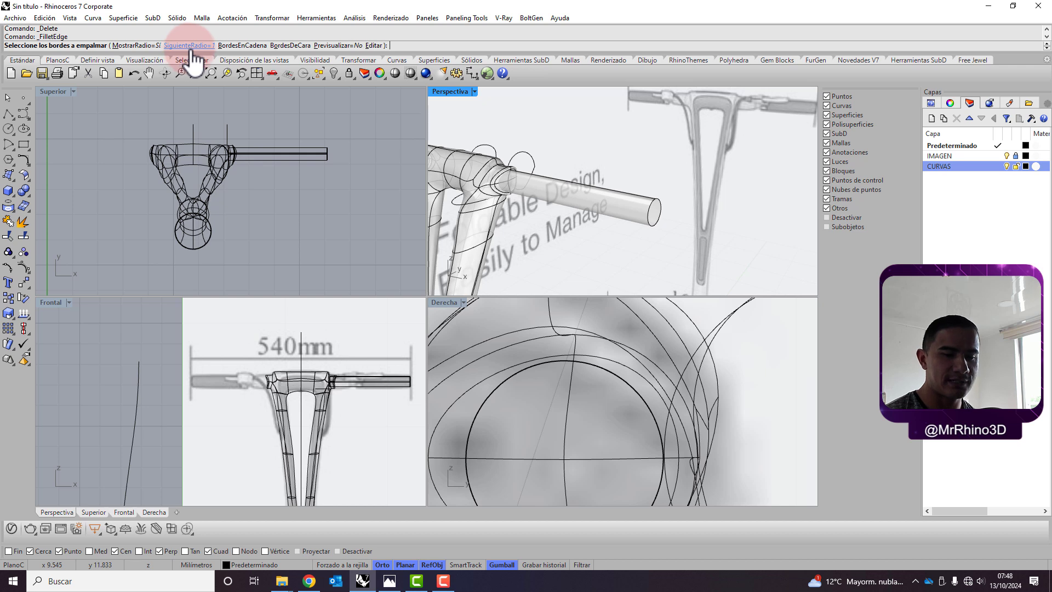
{"action": "type", "text": ".4"}
{"action": "key", "text": "Return"}
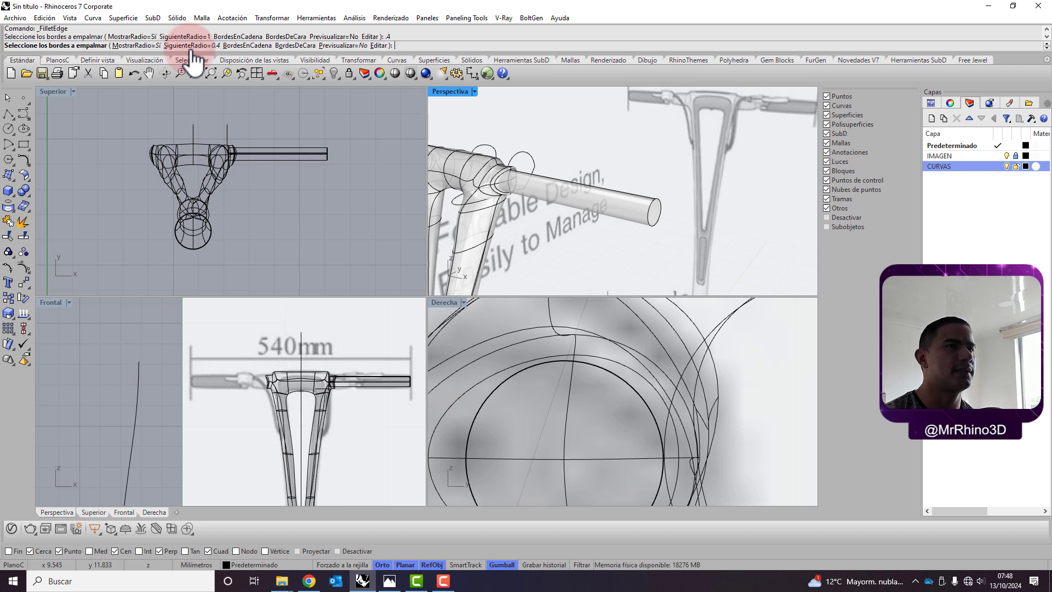
{"action": "left_click", "coordinate": [648, 215]}
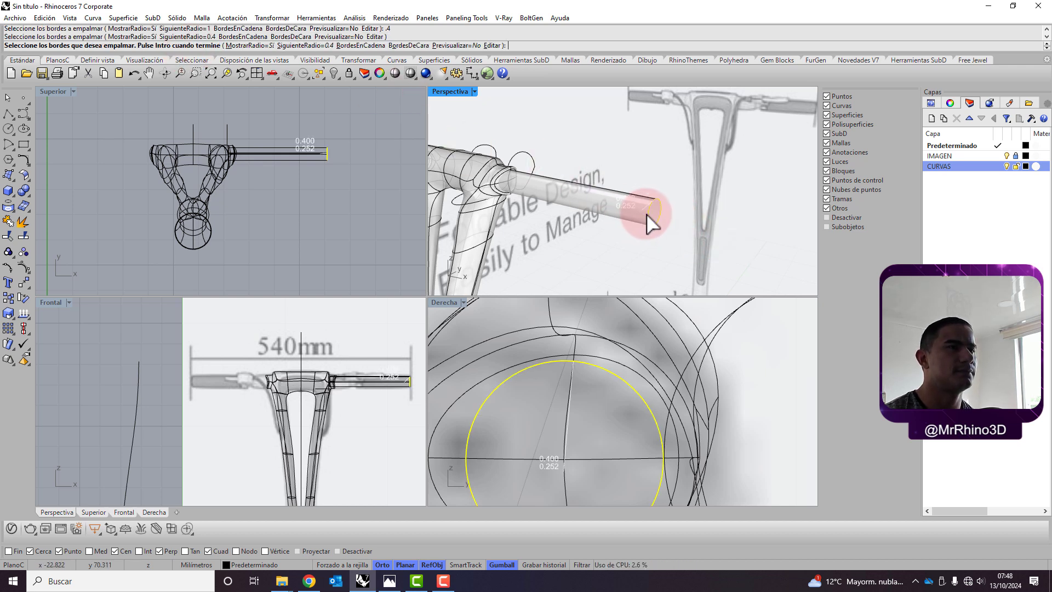
{"action": "key", "text": "Escape"}
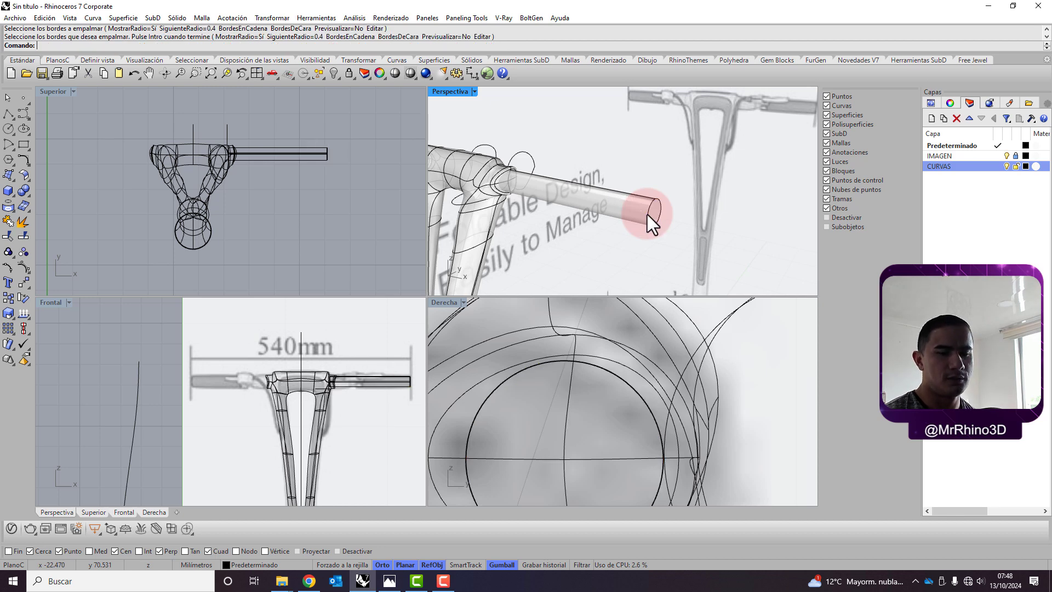
Fillet the bar's outer end edge with radius 0.1 and inspect the rounded end.
{"action": "key", "text": "Return"}
{"action": "type", "text": ".1"}
{"action": "key", "text": "Return"}
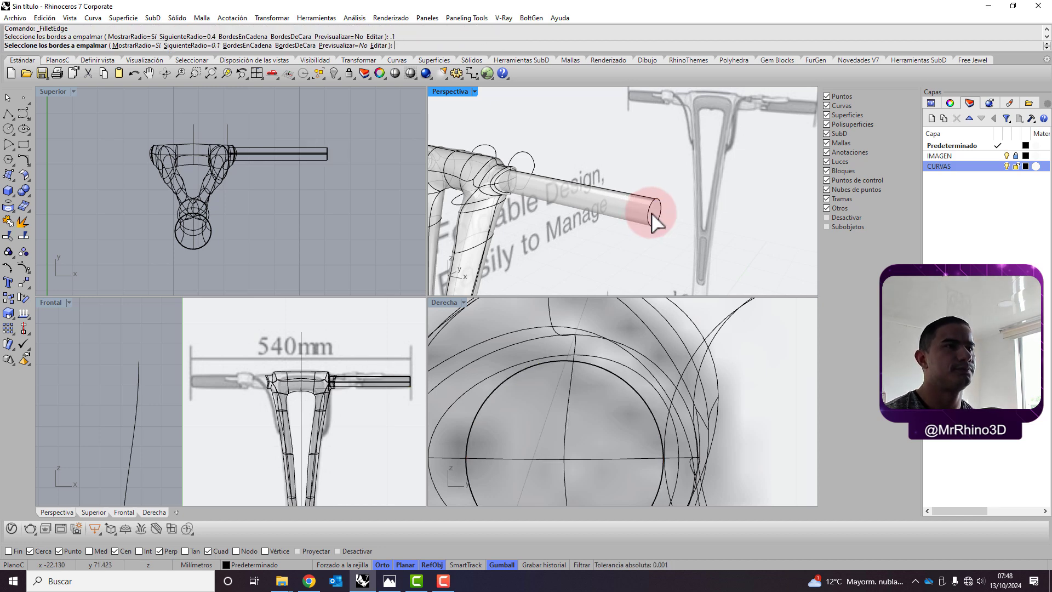
{"action": "left_click", "coordinate": [652, 215]}
{"action": "key", "text": "Return"}
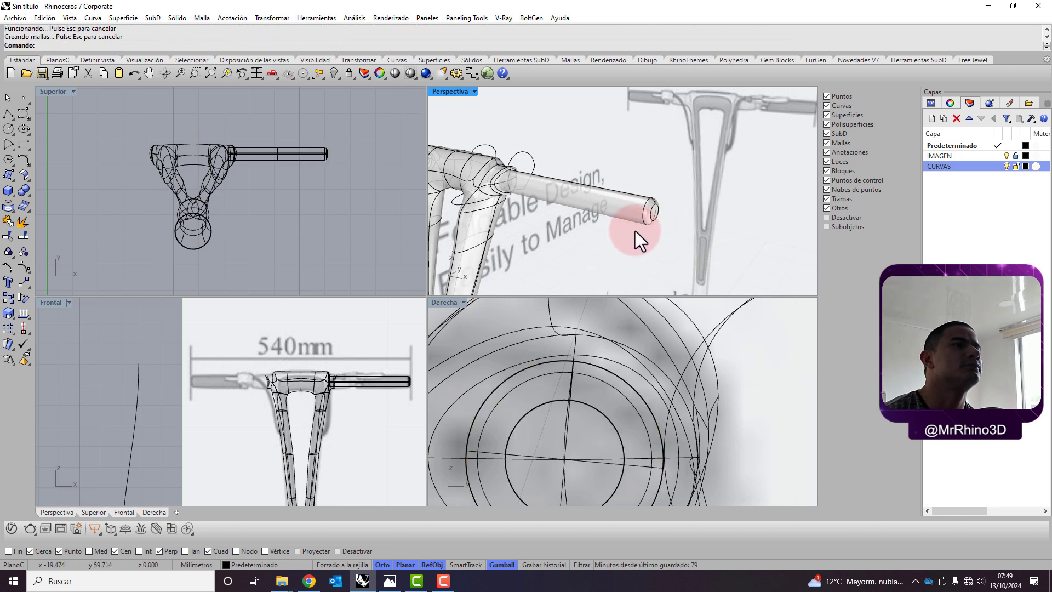
{"action": "right_click_drag", "start_coordinate": [635, 231], "coordinate": [648, 207]}
{"action": "scroll", "coordinate": [285, 378], "scroll_direction": "up", "scroll_amount": 2}
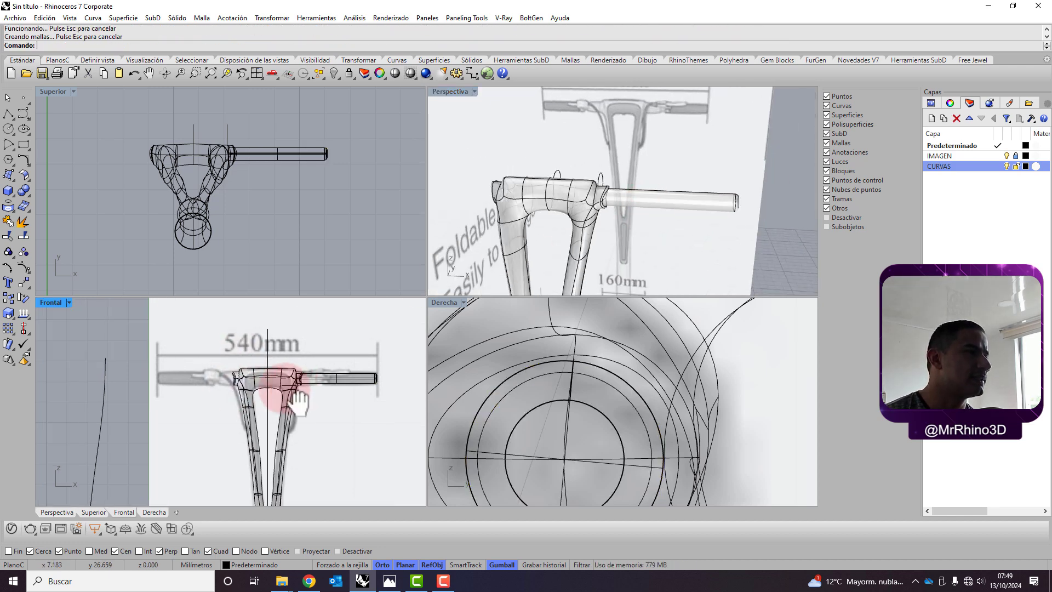
{"action": "scroll", "coordinate": [350, 366], "scroll_direction": "up", "scroll_amount": 2}
{"action": "scroll", "coordinate": [310, 371], "scroll_direction": "up", "scroll_amount": 3}
{"action": "scroll", "coordinate": [301, 380], "scroll_direction": "up", "scroll_amount": 3}
{"action": "scroll", "coordinate": [296, 402], "scroll_direction": "up", "scroll_amount": 2}
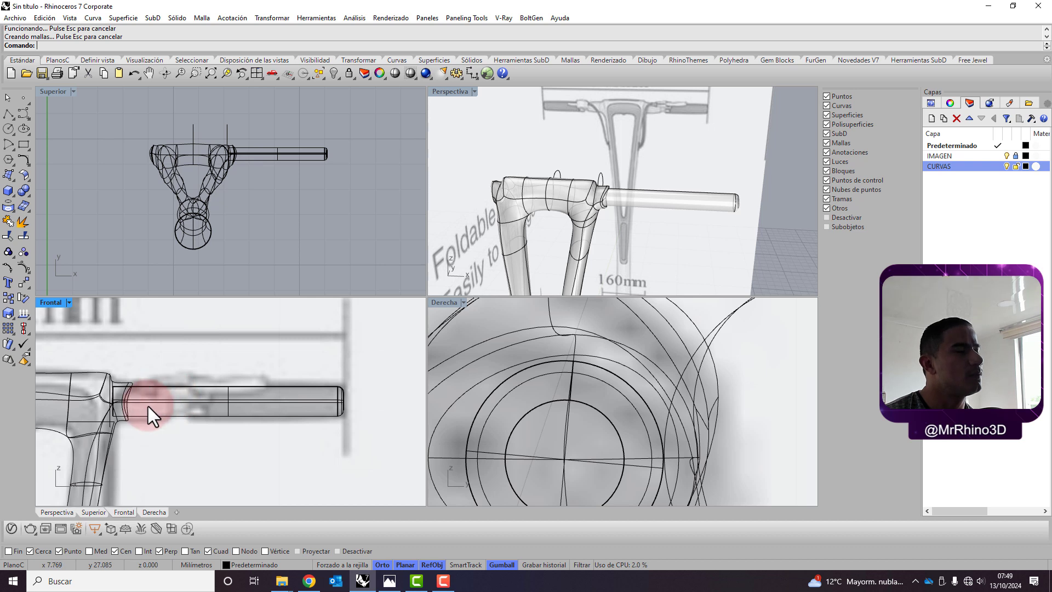
{"action": "scroll", "coordinate": [150, 406], "scroll_direction": "up", "scroll_amount": 1}
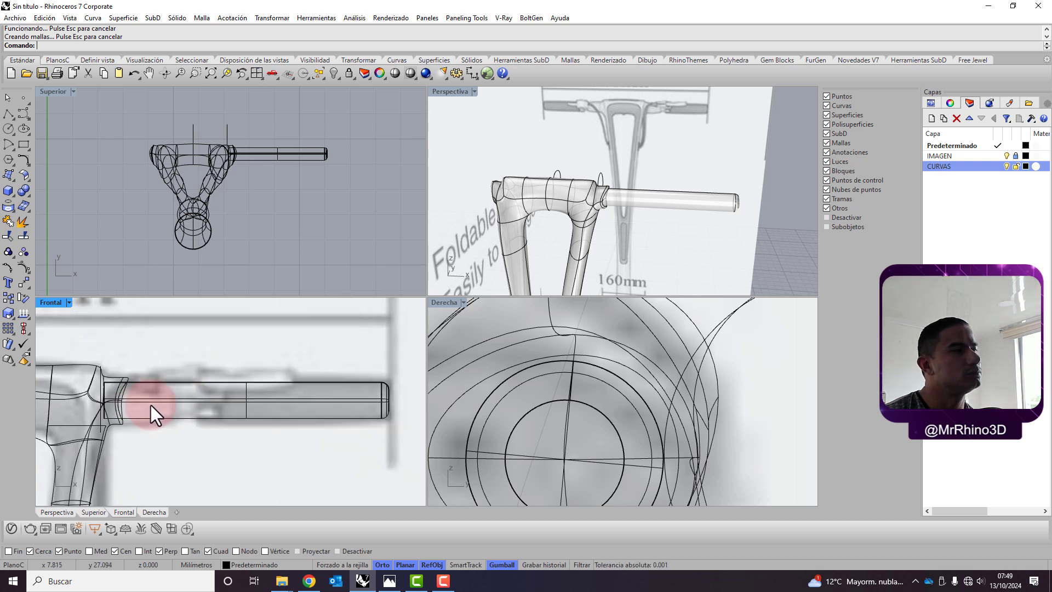
{"action": "scroll", "coordinate": [151, 403], "scroll_direction": "up", "scroll_amount": 1}
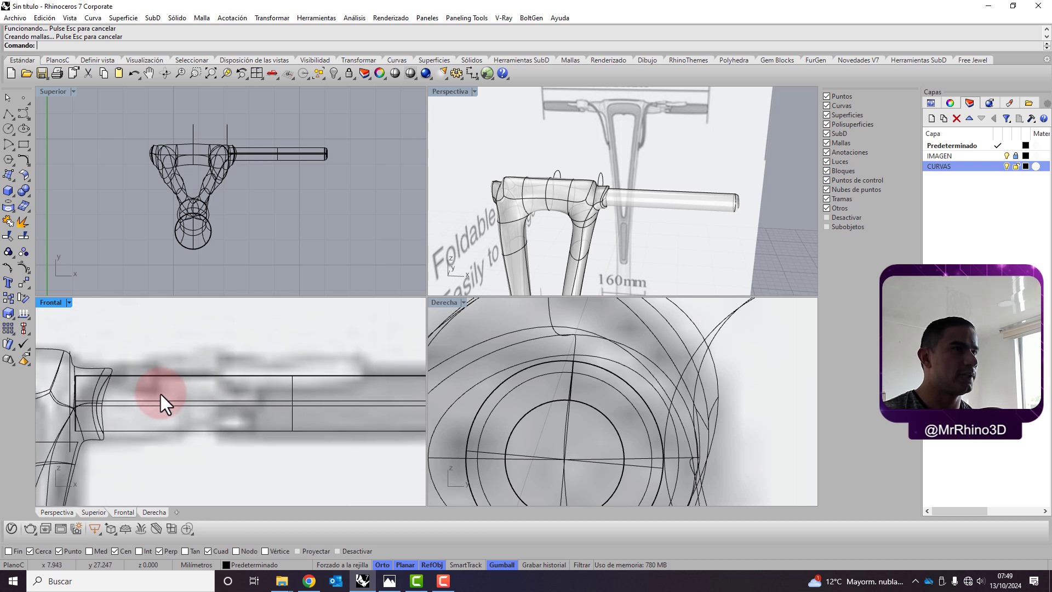
{"action": "right_click_drag", "start_coordinate": [162, 392], "coordinate": [159, 393]}
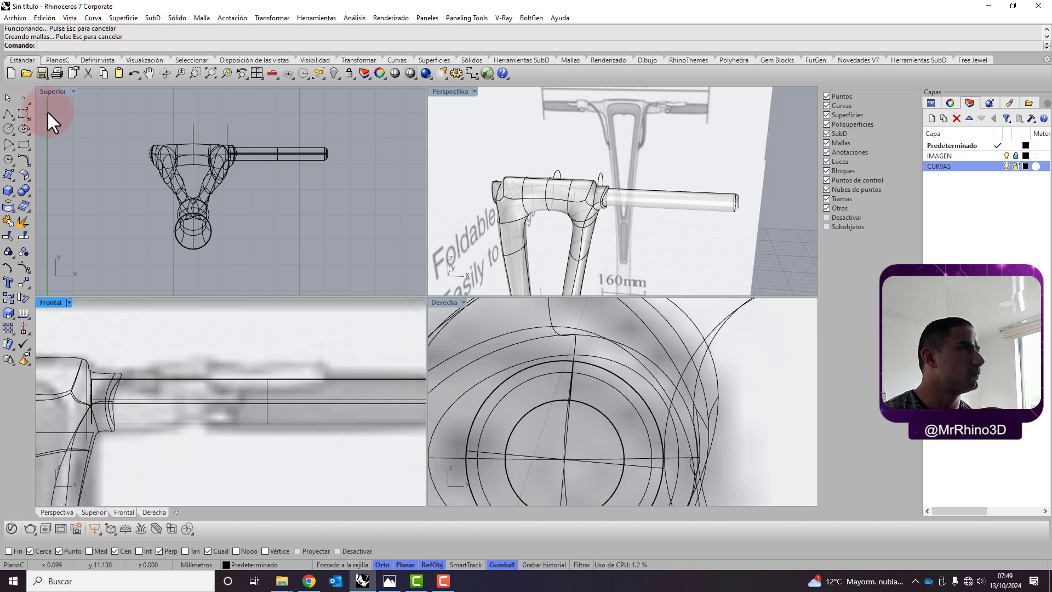
Draw a vertical circle centred on the bar tube's end, sizing it in the Right view.
{"action": "left_click", "coordinate": [24, 126]}
{"action": "left_click", "coordinate": [112, 46]}
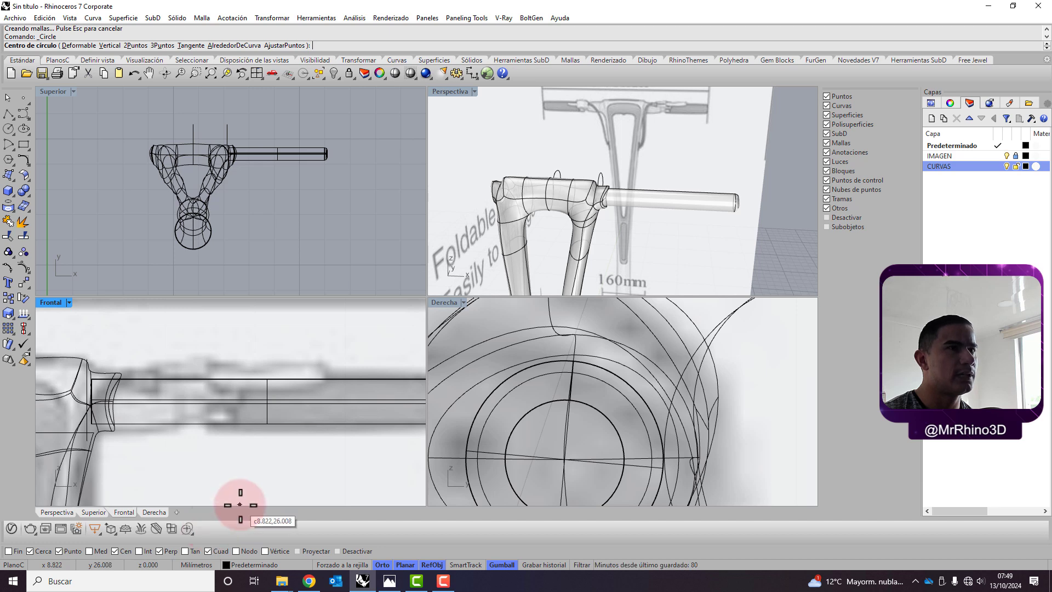
{"action": "right_click_drag", "start_coordinate": [730, 222], "coordinate": [674, 223]}
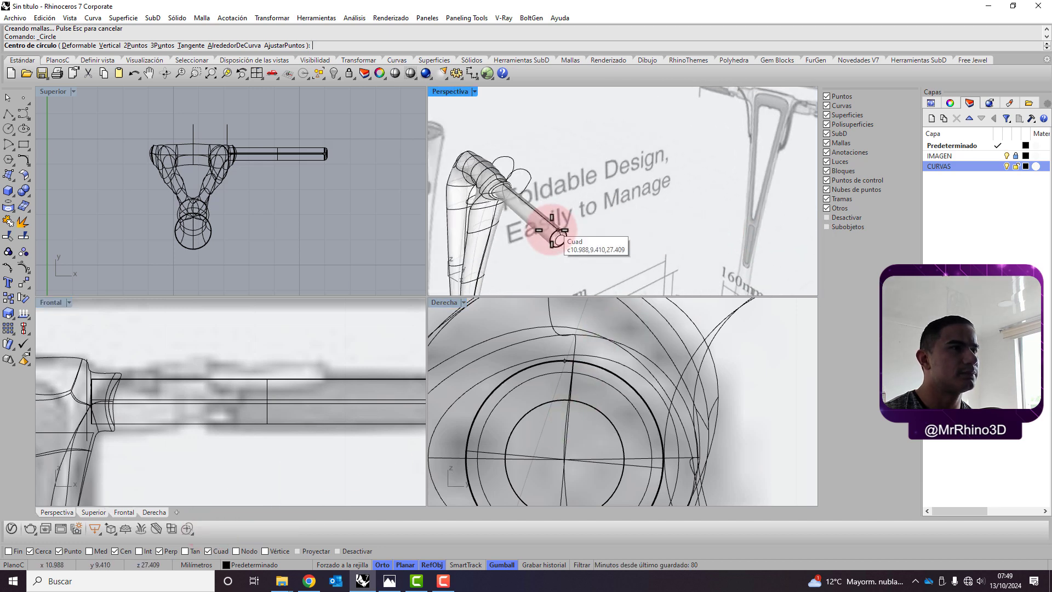
{"action": "scroll", "coordinate": [564, 235], "scroll_direction": "up", "scroll_amount": 2}
{"action": "scroll", "coordinate": [542, 239], "scroll_direction": "up", "scroll_amount": 2}
{"action": "left_click", "coordinate": [542, 239]}
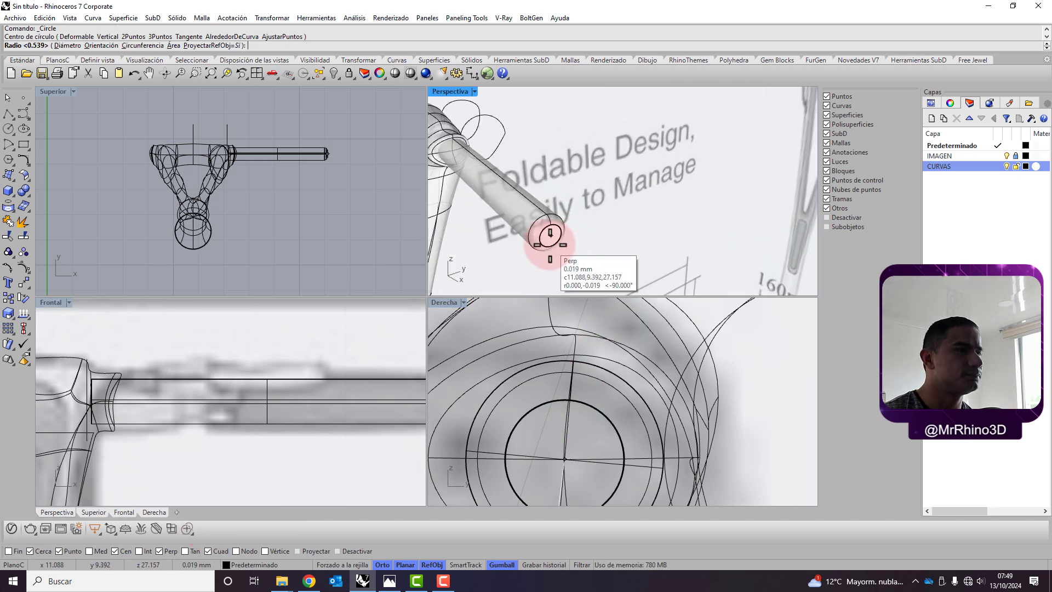
{"action": "scroll", "coordinate": [504, 383], "scroll_direction": "down", "scroll_amount": 3}
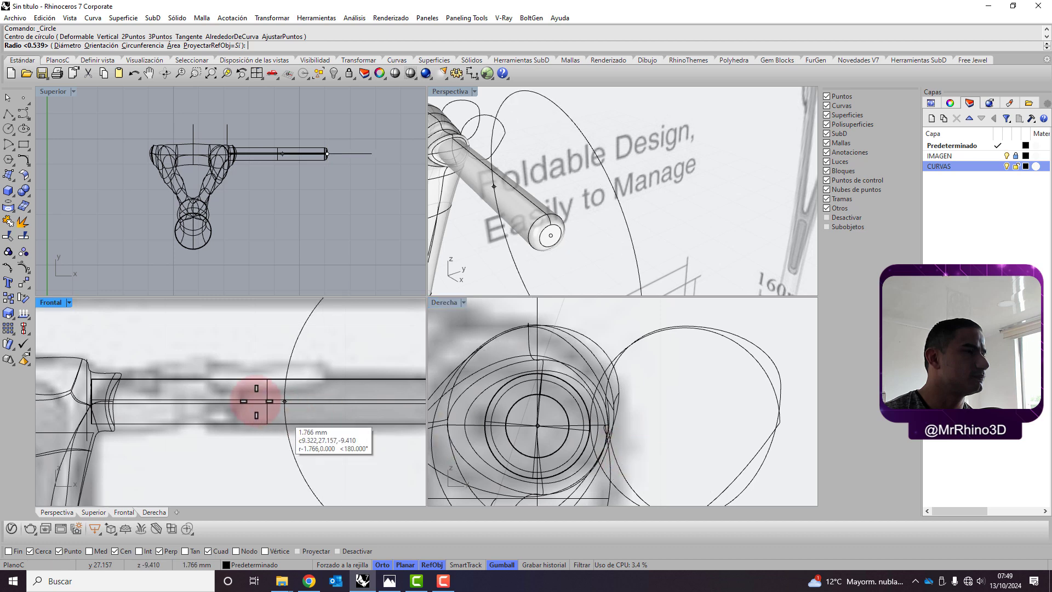
{"action": "scroll", "coordinate": [219, 399], "scroll_direction": "down", "scroll_amount": 3}
{"action": "scroll", "coordinate": [263, 397], "scroll_direction": "down", "scroll_amount": 2}
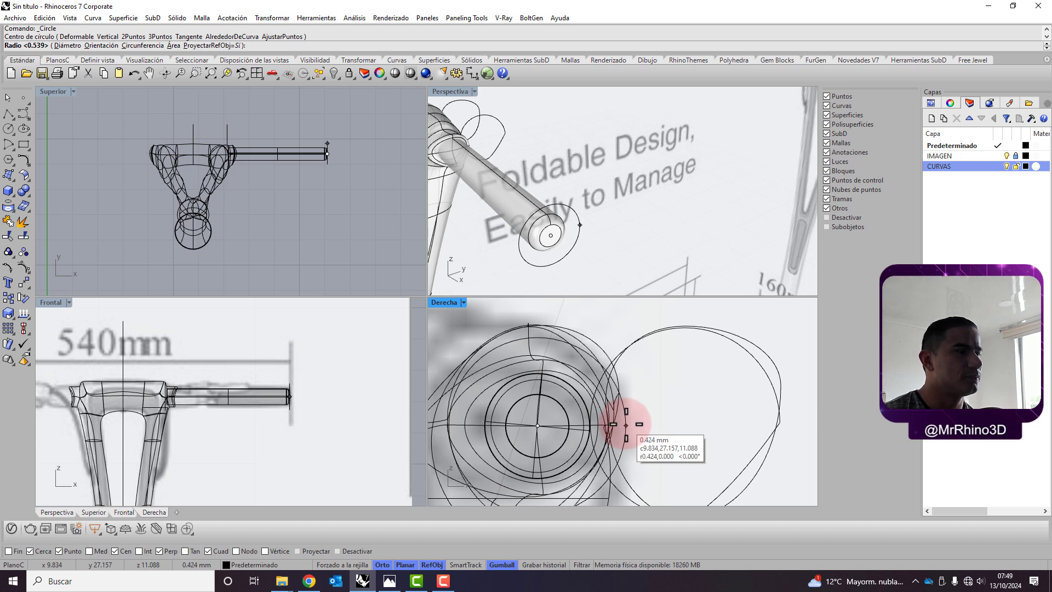
{"action": "left_click", "coordinate": [626, 424]}
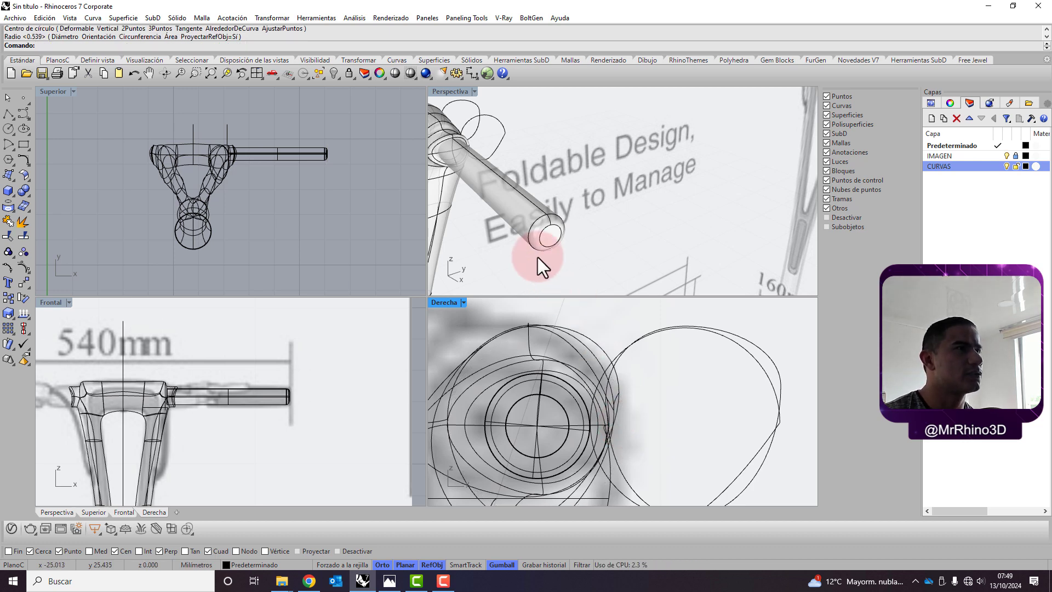
{"action": "right_click_drag", "start_coordinate": [537, 257], "coordinate": [573, 262]}
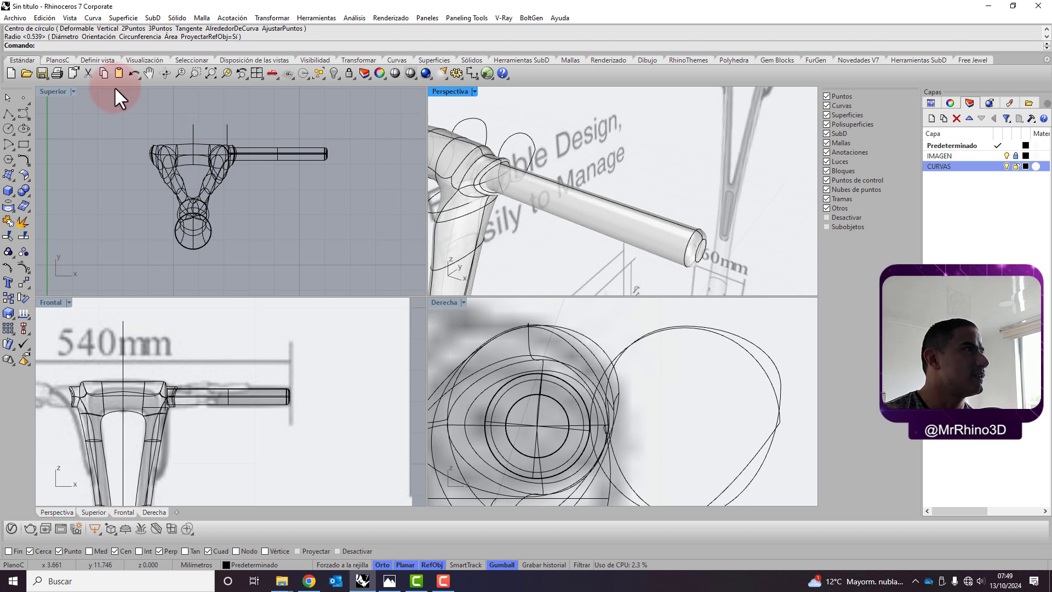
{"action": "left_click", "coordinate": [94, 19]}
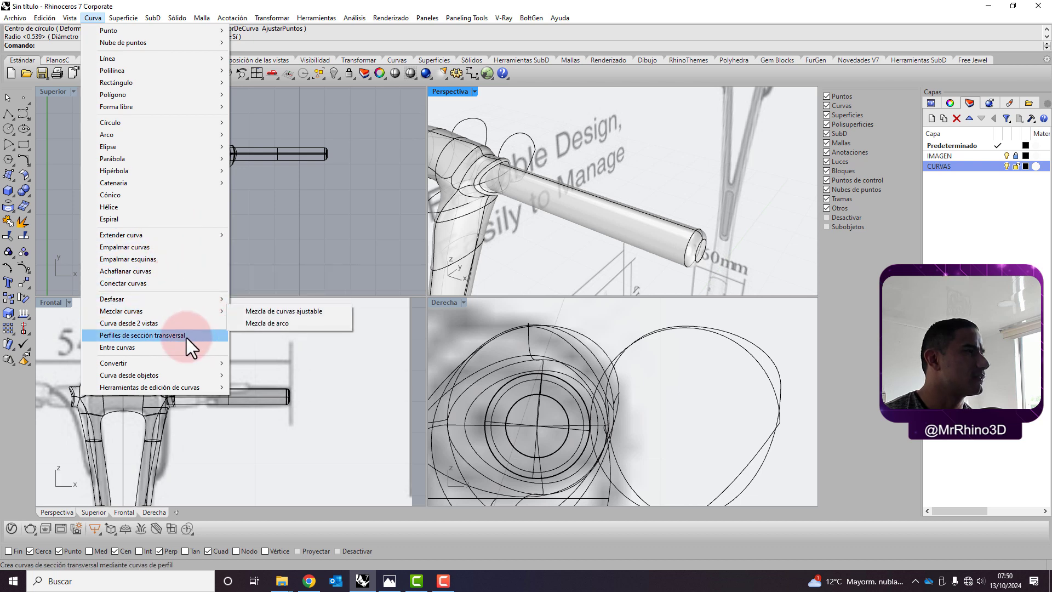
{"action": "mouse_move", "coordinate": [129, 374]}
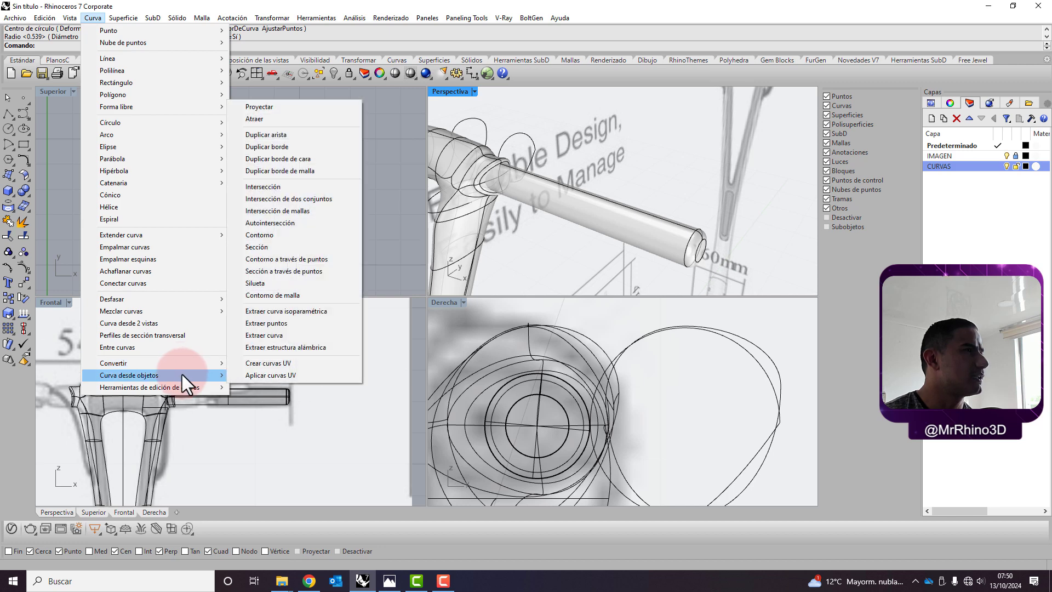
{"action": "left_click", "coordinate": [289, 336]}
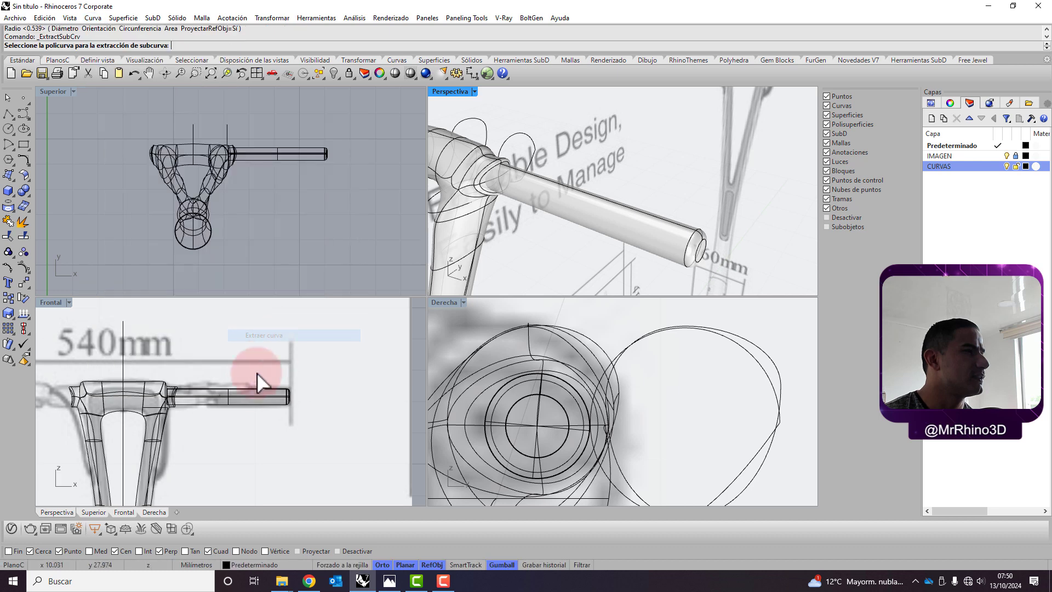
{"action": "scroll", "coordinate": [288, 387], "scroll_direction": "up", "scroll_amount": 3}
{"action": "scroll", "coordinate": [304, 402], "scroll_direction": "up", "scroll_amount": 3}
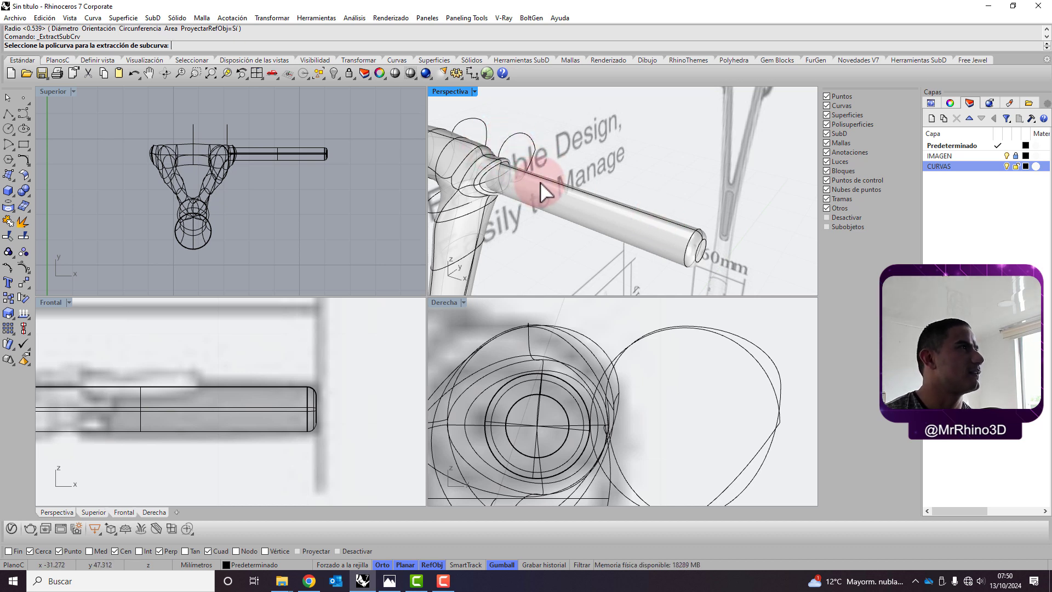
{"action": "key", "text": "Escape"}
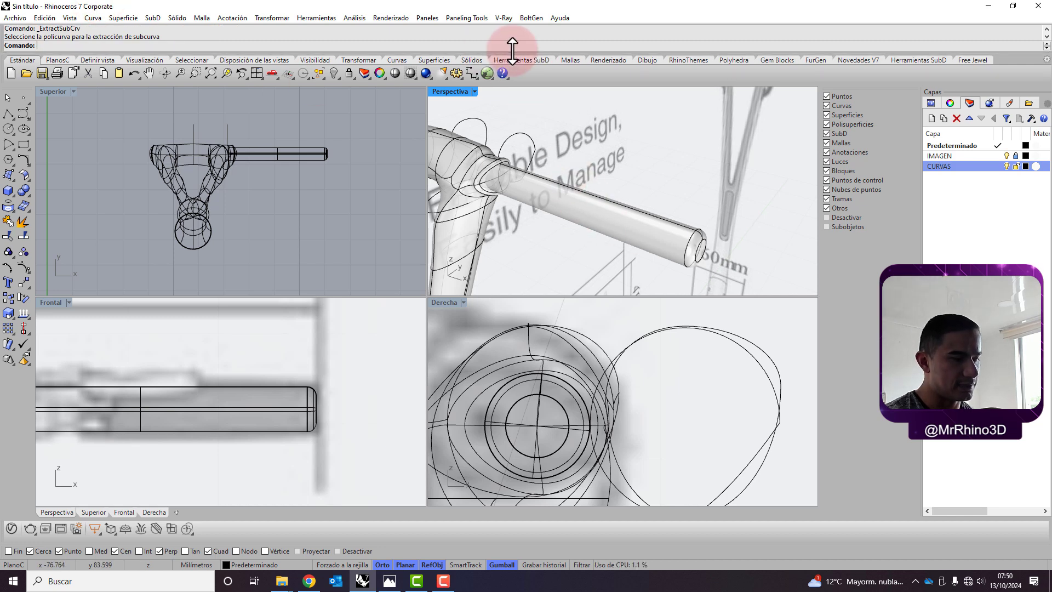
Extract a circular isocurve from the bar cylinder near the stem joint with ExtraerIsocurva.
{"action": "type", "text": "Extra"}
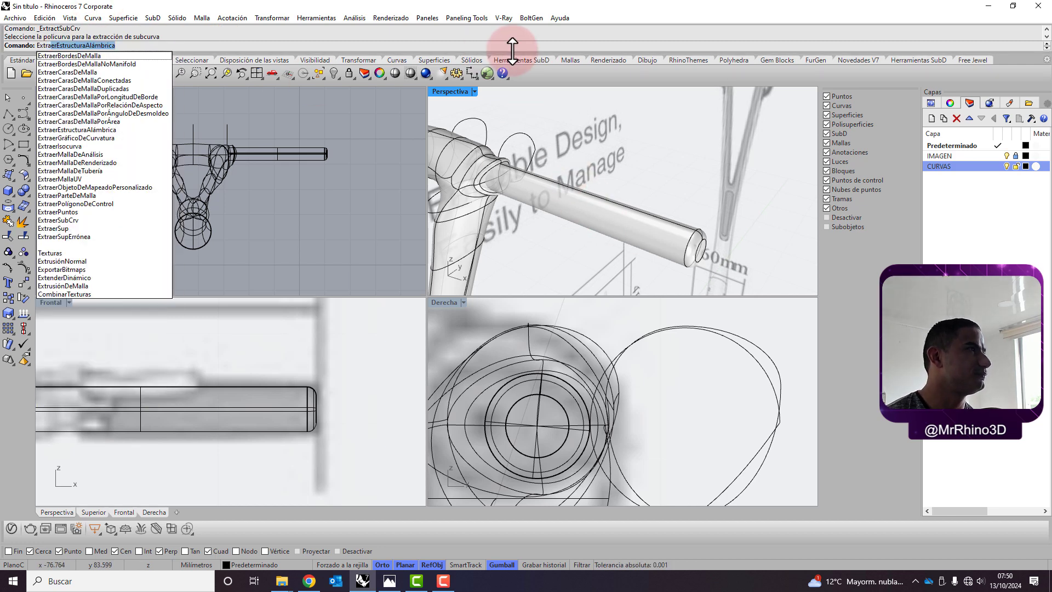
{"action": "key", "text": "Down"}
{"action": "key", "text": "Down"}
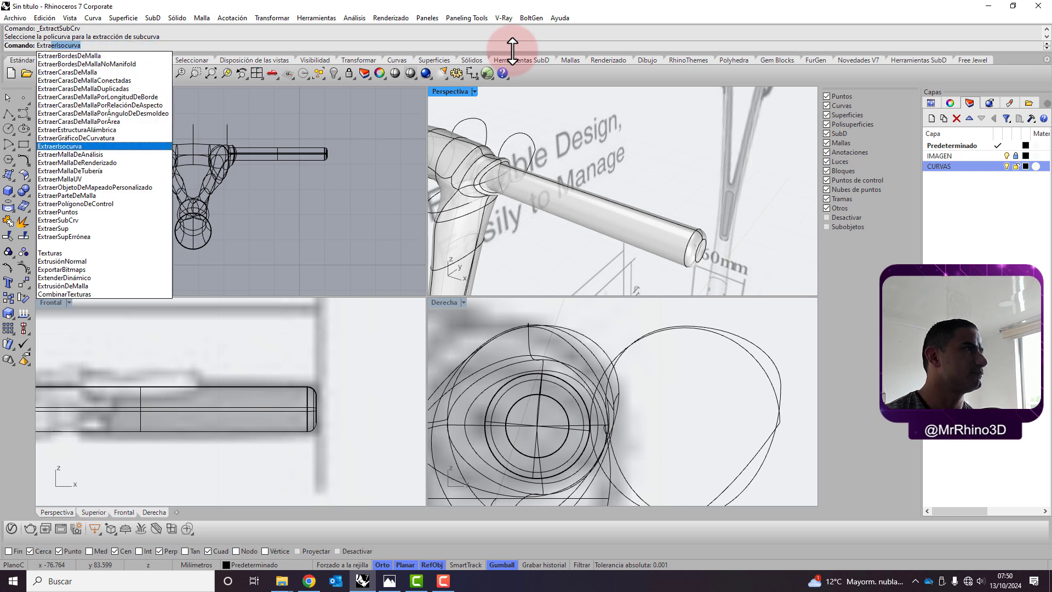
{"action": "key", "text": "Return"}
{"action": "left_click", "coordinate": [612, 219]}
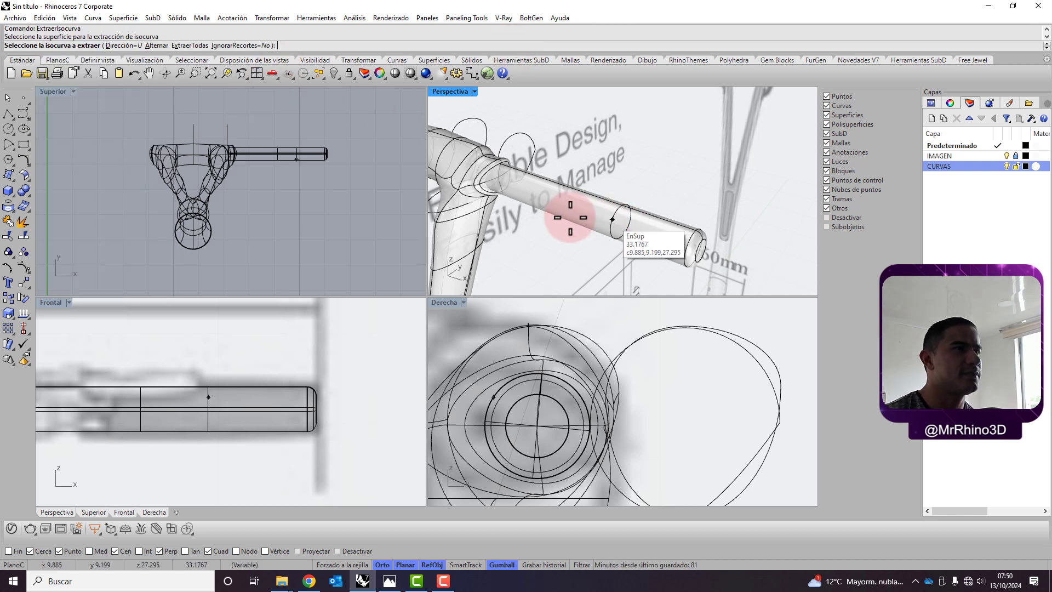
{"action": "right_click_drag", "start_coordinate": [150, 399], "coordinate": [251, 375]}
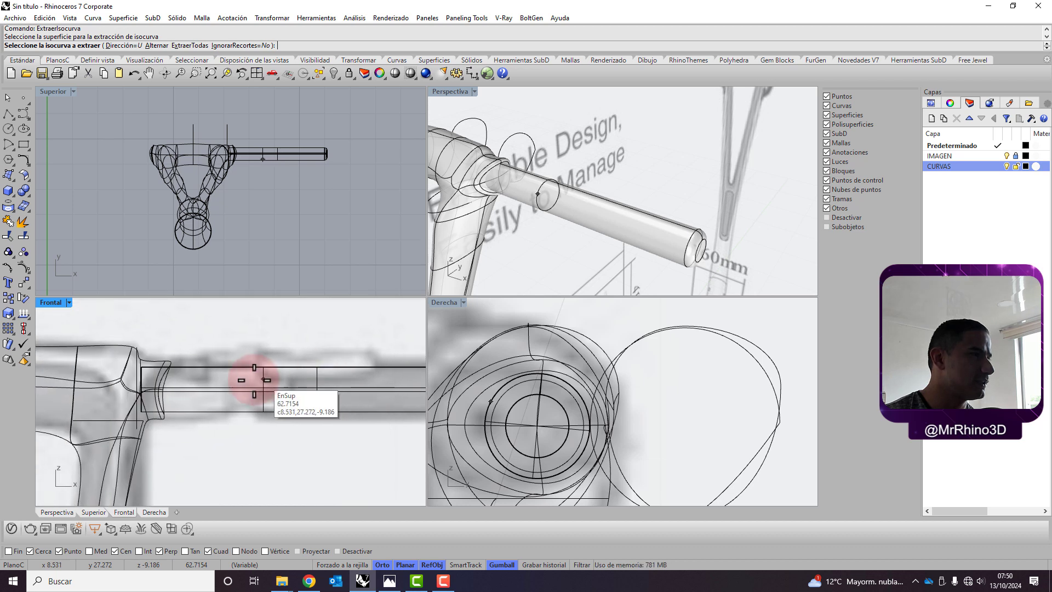
{"action": "scroll", "coordinate": [188, 378], "scroll_direction": "up", "scroll_amount": 3}
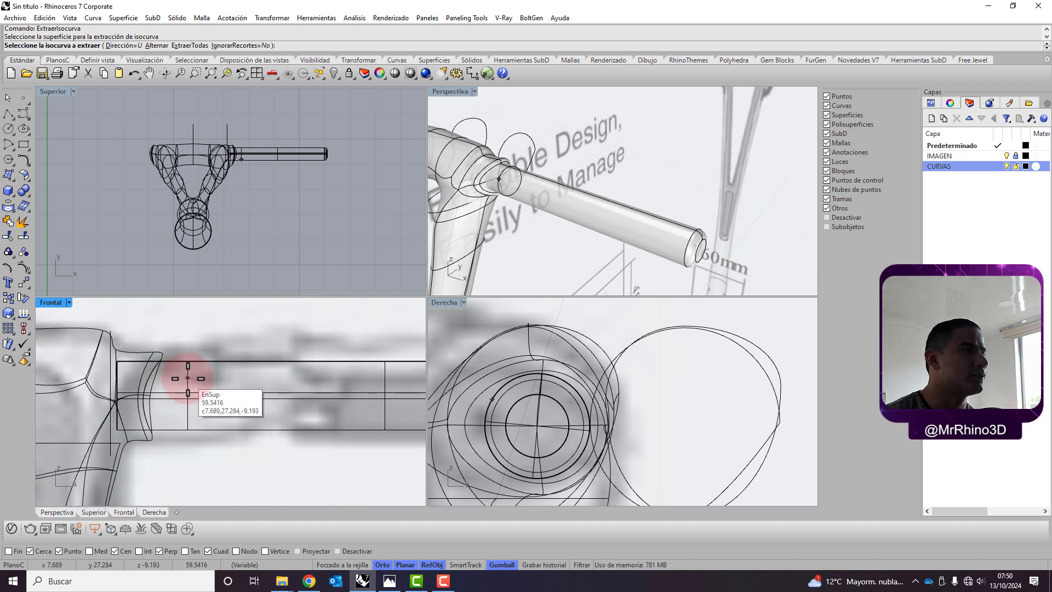
{"action": "left_click", "coordinate": [186, 378]}
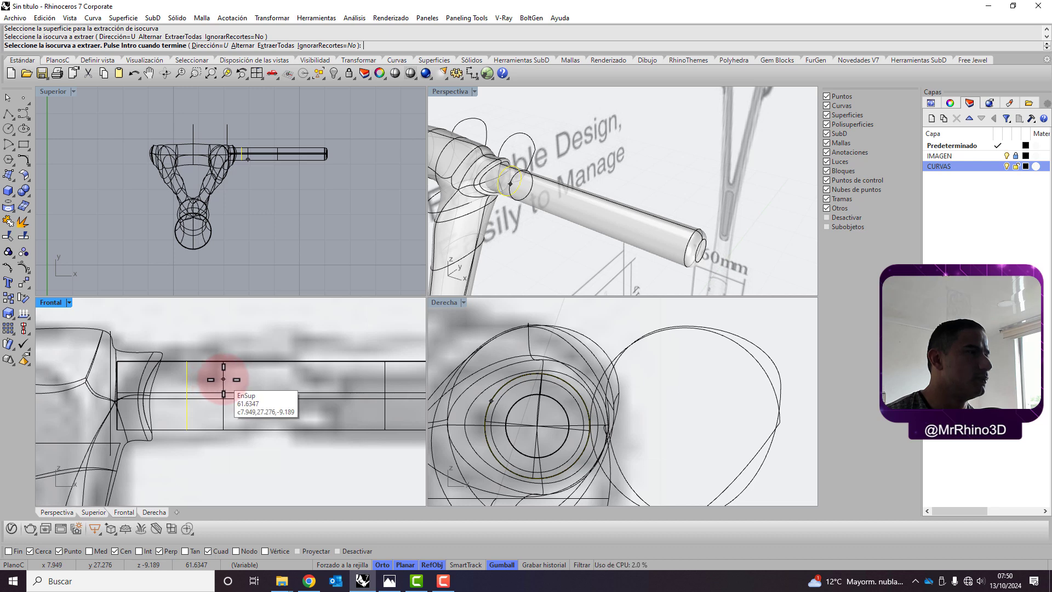
{"action": "key", "text": "Return"}
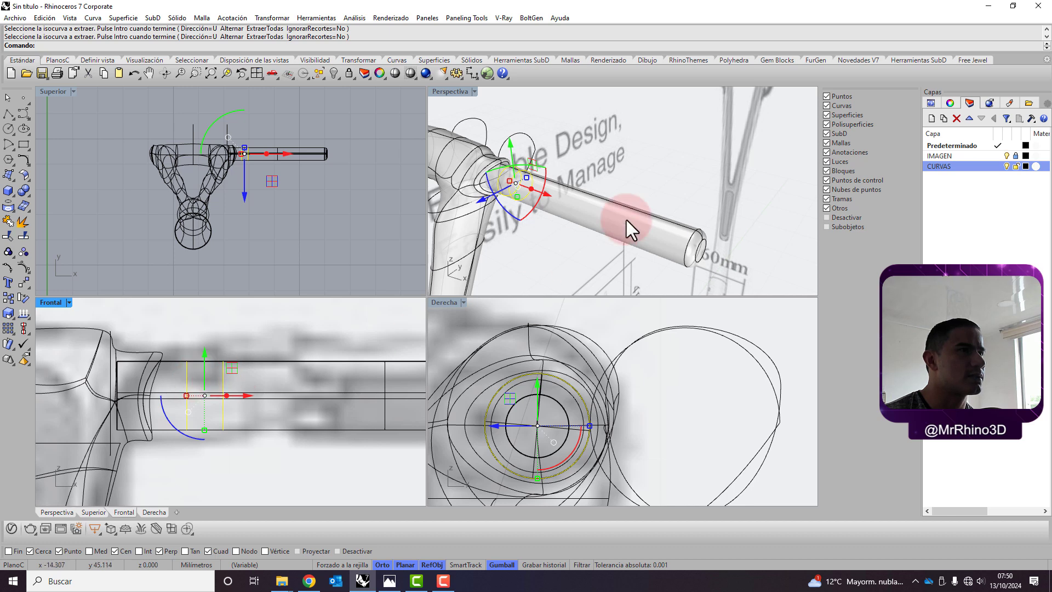
{"action": "right_click_drag", "start_coordinate": [626, 219], "coordinate": [564, 222]}
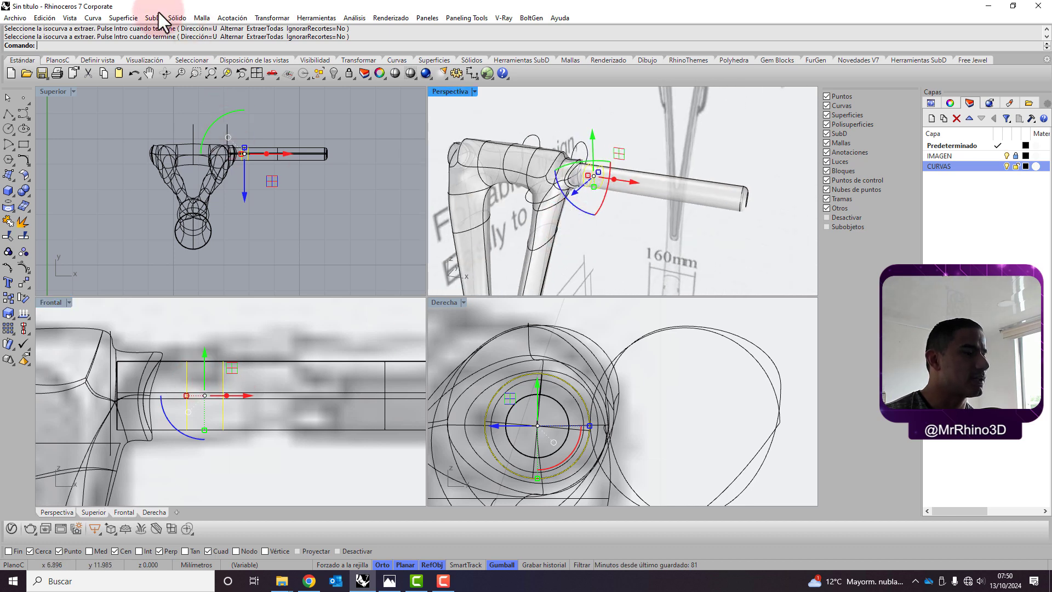
Offset the ring curve outward with Desfasar, distance set to 0.3 then 0.15.
{"action": "type", "text": "DeW"}
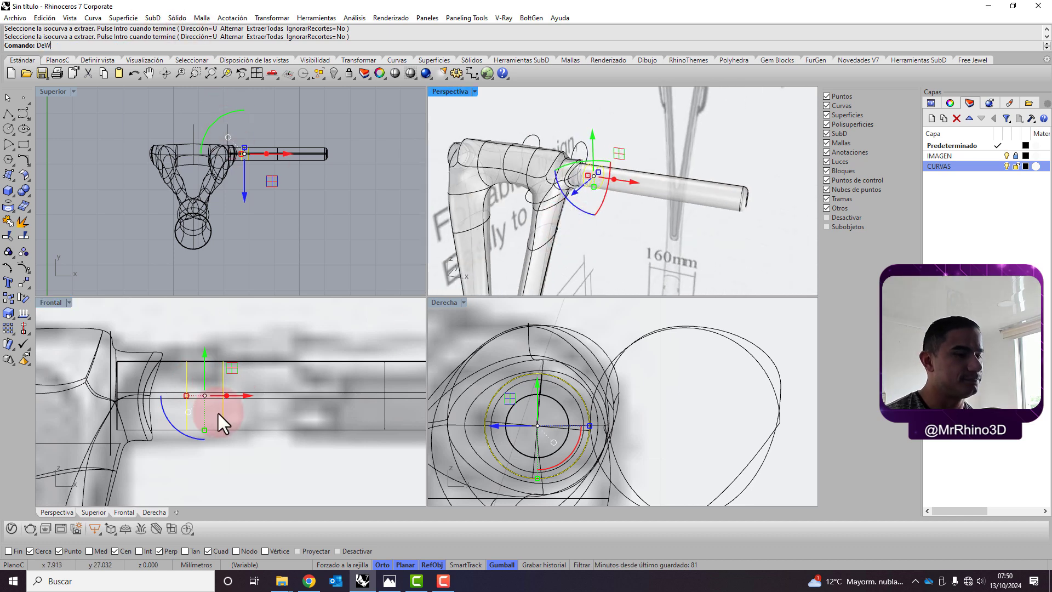
{"action": "key", "text": "BackSpace"}
{"action": "type", "text": "s"}
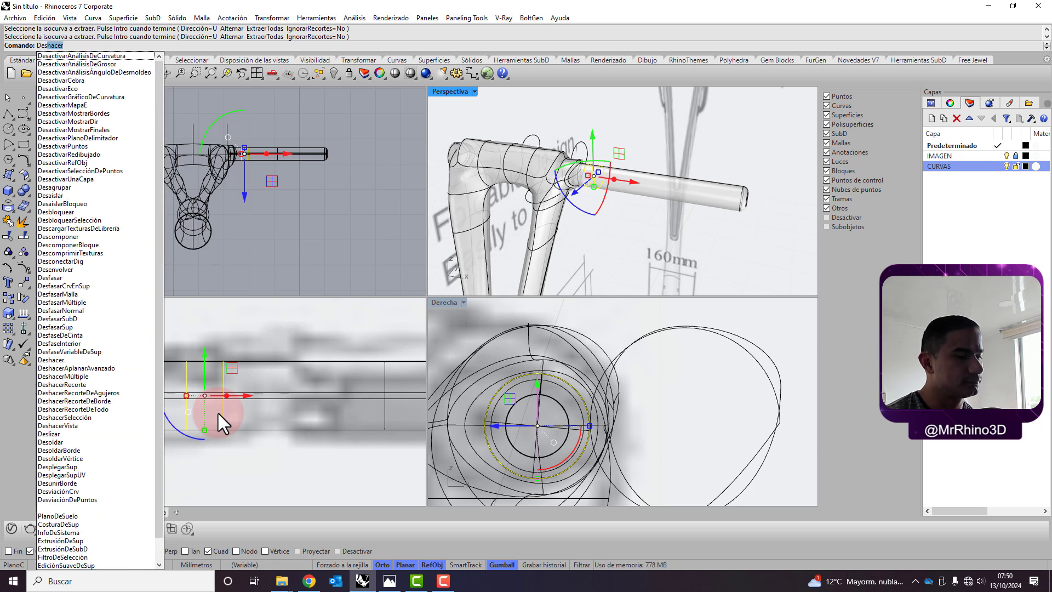
{"action": "type", "text": "f"}
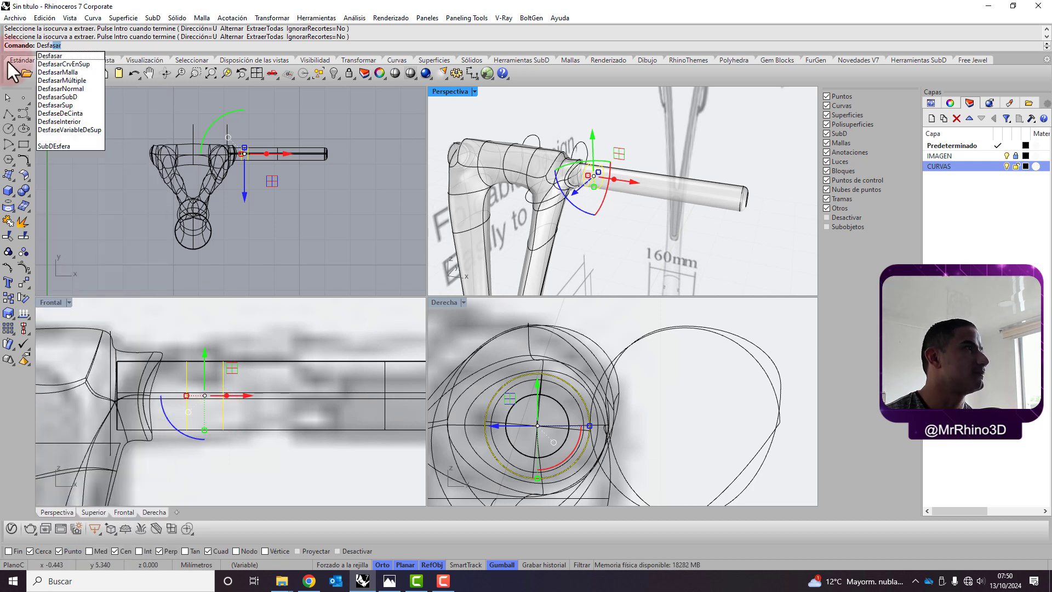
{"action": "left_click", "coordinate": [60, 56]}
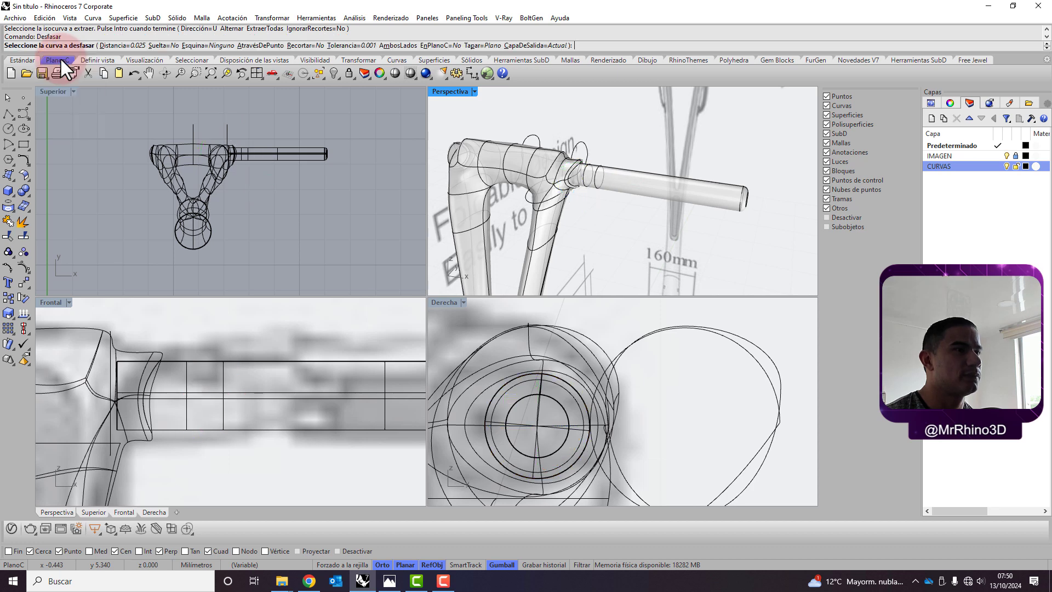
{"action": "scroll", "coordinate": [606, 180], "scroll_direction": "up", "scroll_amount": 3}
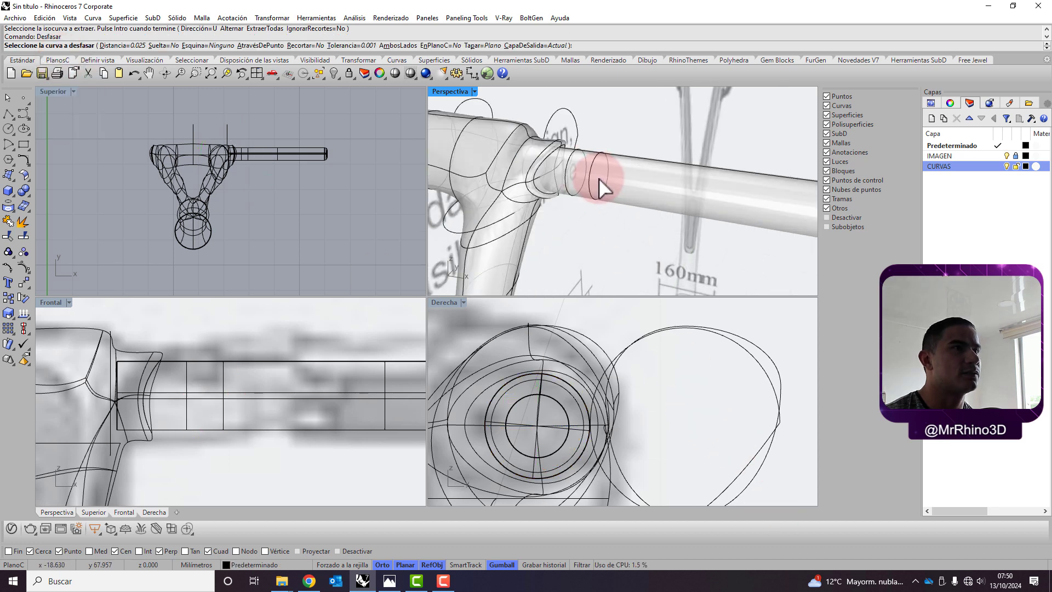
{"action": "scroll", "coordinate": [606, 181], "scroll_direction": "up", "scroll_amount": 3}
{"action": "left_click", "coordinate": [617, 178]}
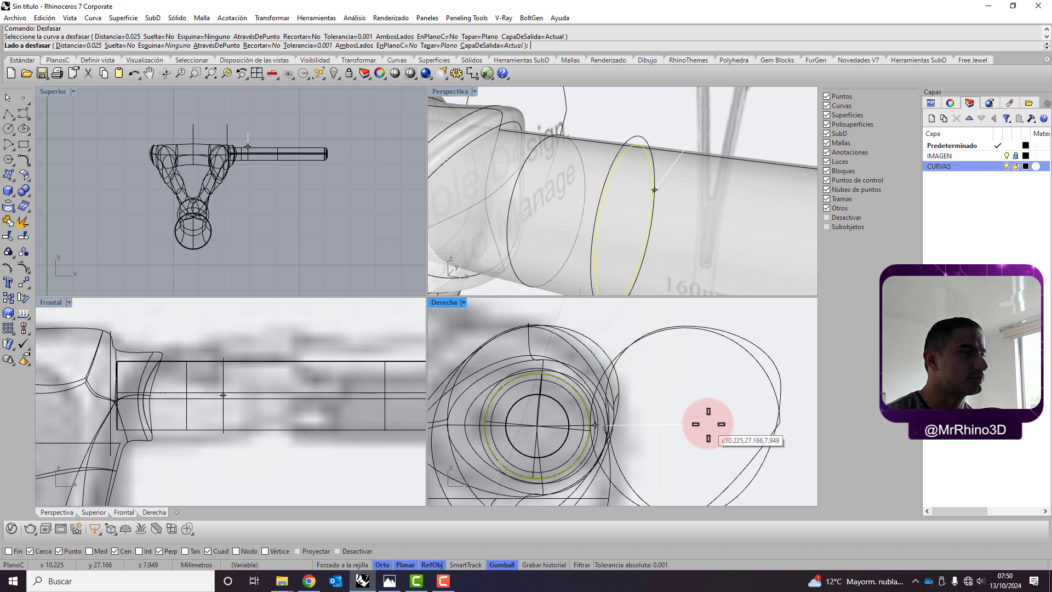
{"action": "left_click", "coordinate": [350, 551]}
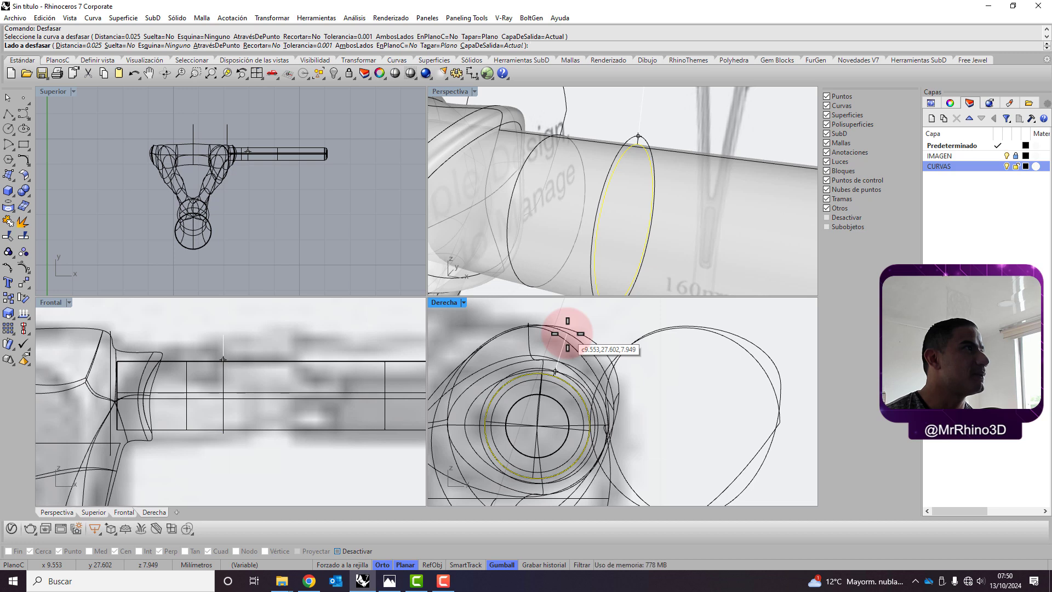
{"action": "left_click", "coordinate": [83, 46]}
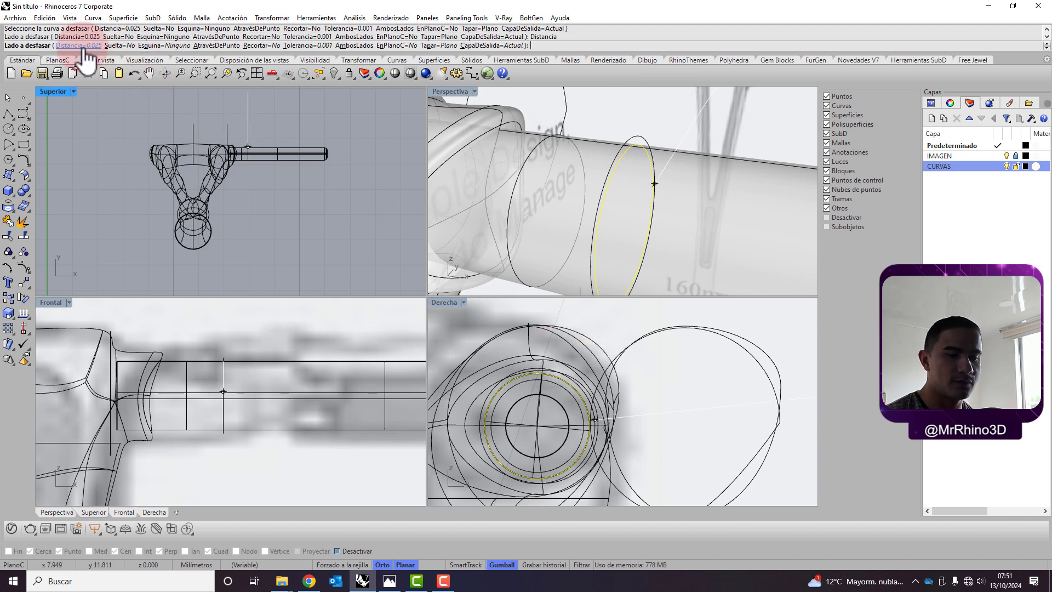
{"action": "type", "text": "3"}
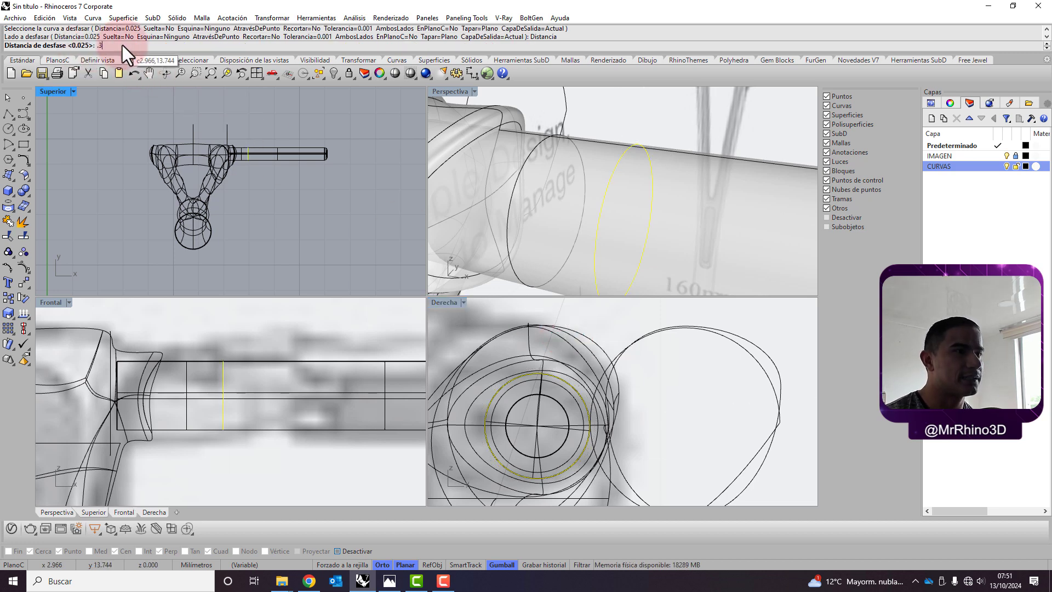
{"action": "key", "text": "Return"}
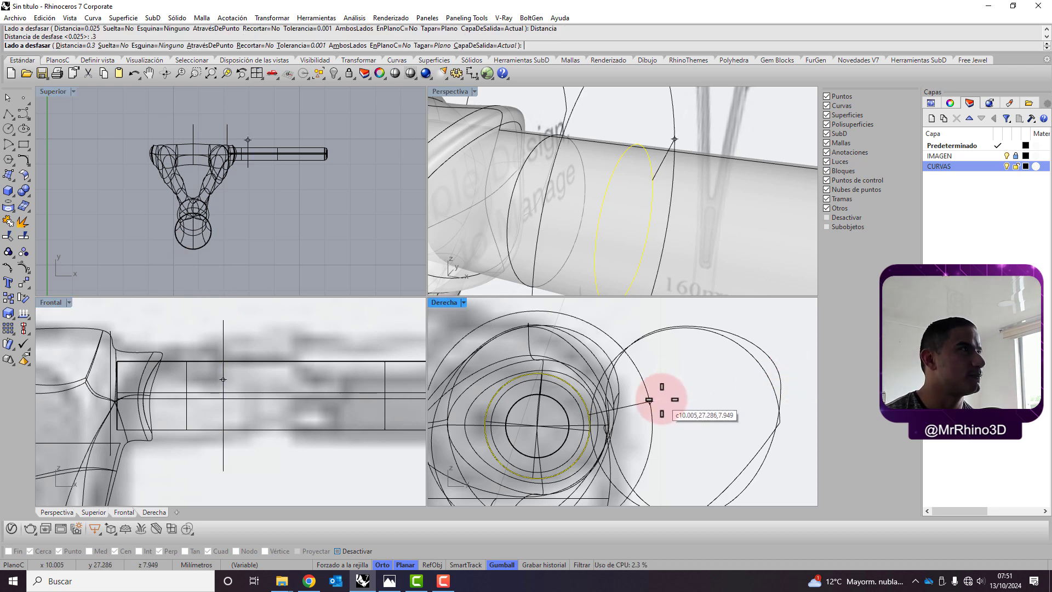
{"action": "left_click", "coordinate": [87, 45]}
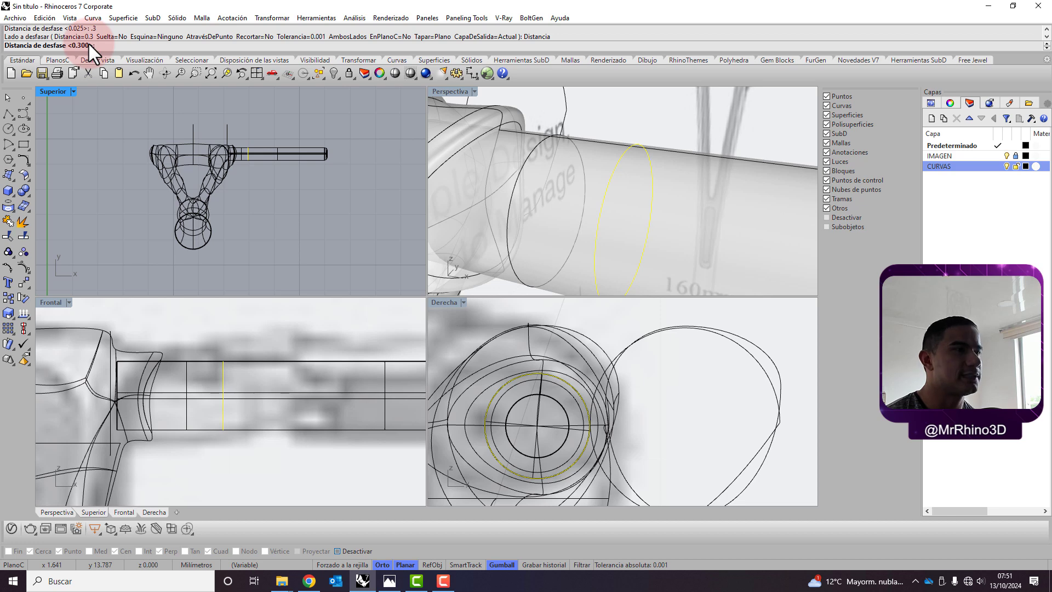
{"action": "type", "text": ".15"}
{"action": "key", "text": "Return"}
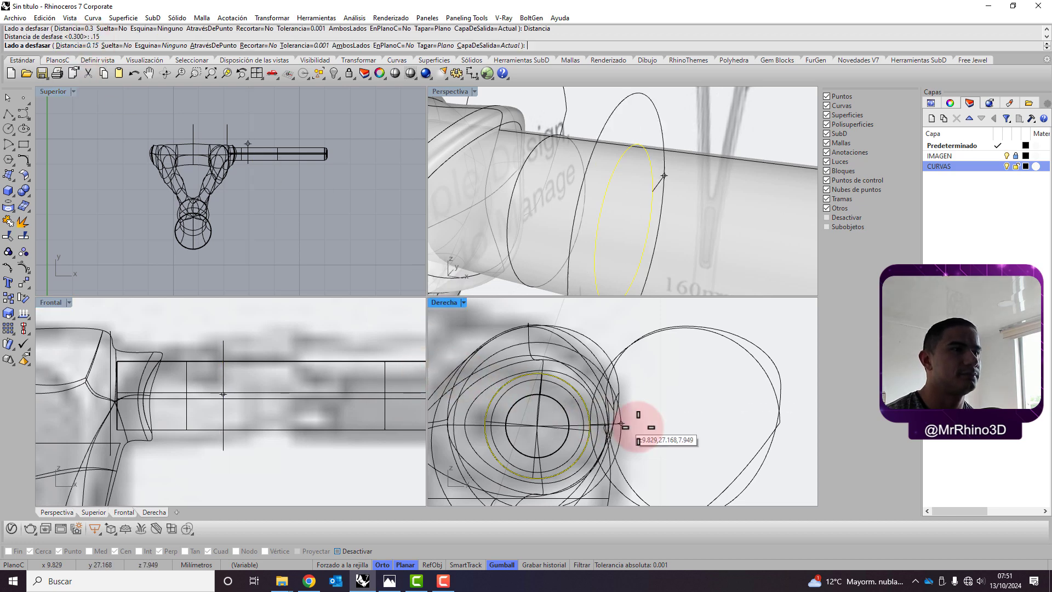
{"action": "left_click", "coordinate": [647, 429]}
Repeat the offset on the closed section curve to create another ring.
{"action": "left_click", "coordinate": [521, 174]}
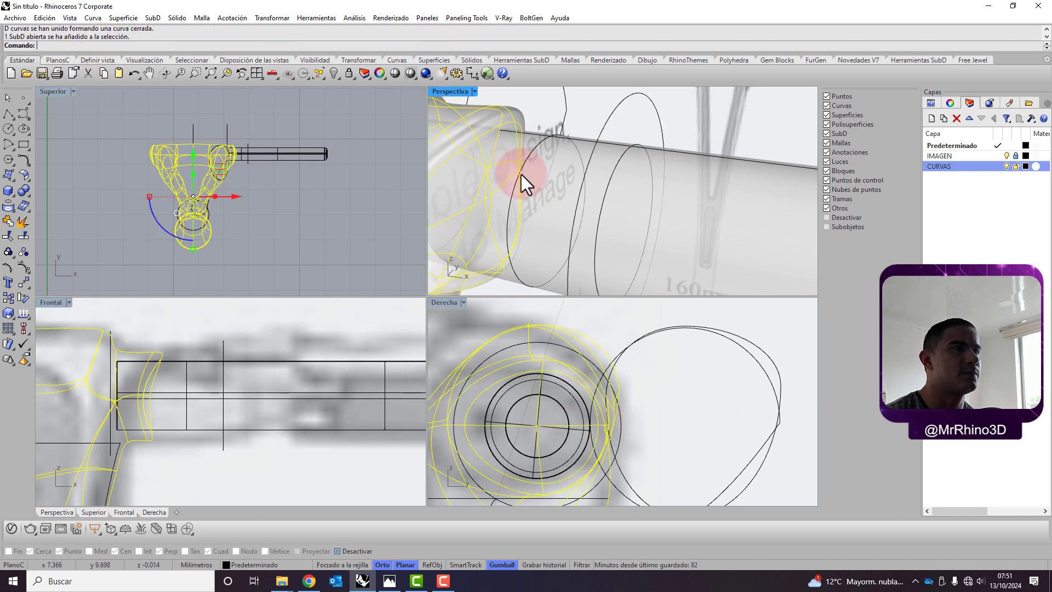
{"action": "left_click", "coordinate": [540, 145]}
{"action": "key", "text": "Return"}
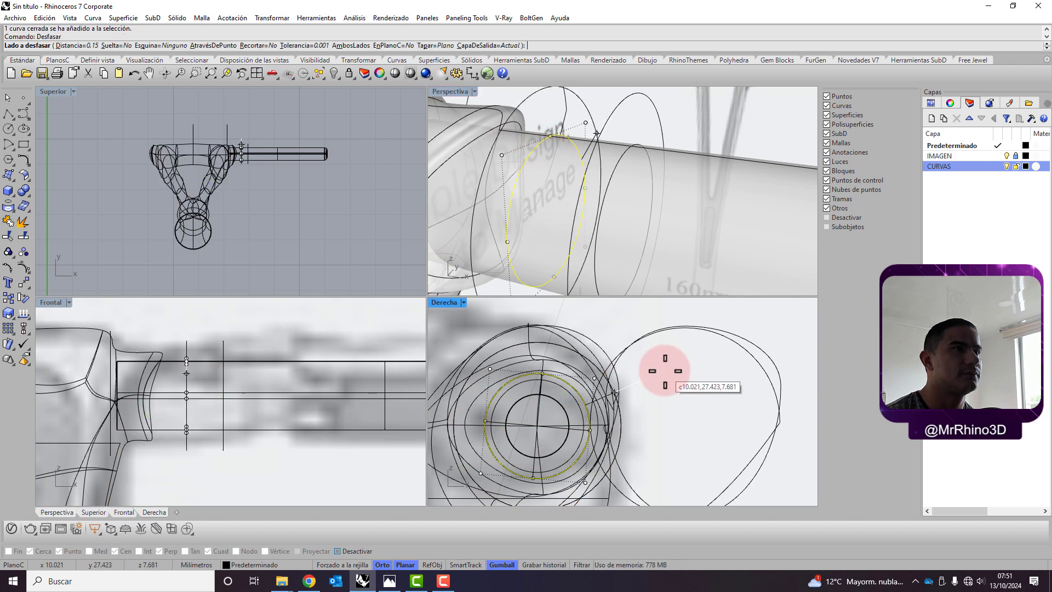
{"action": "left_click", "coordinate": [665, 371]}
{"action": "left_click", "coordinate": [674, 112]}
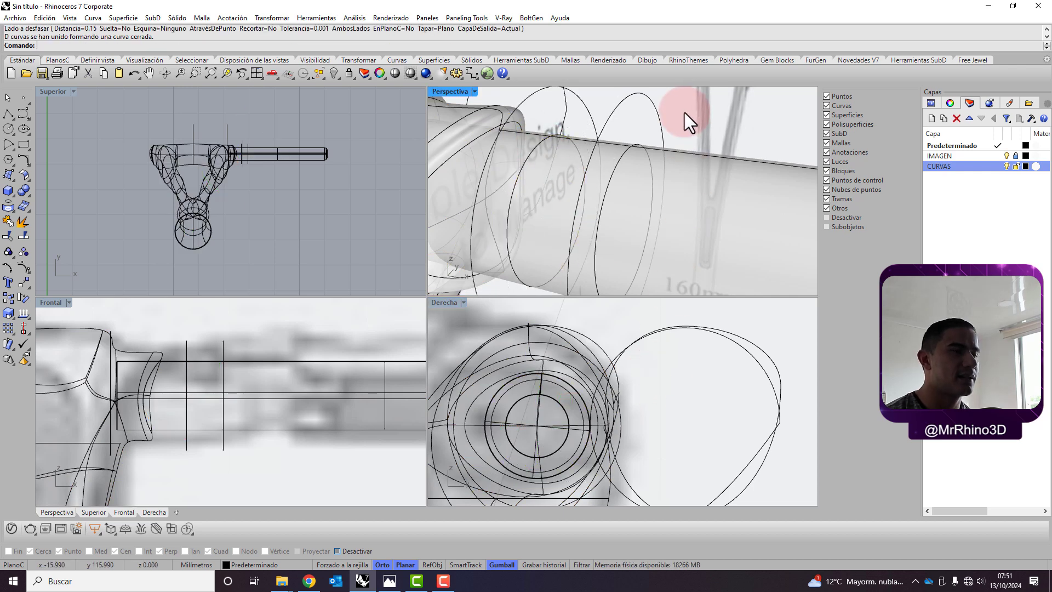
{"action": "scroll", "coordinate": [581, 181], "scroll_direction": "down", "scroll_amount": 3}
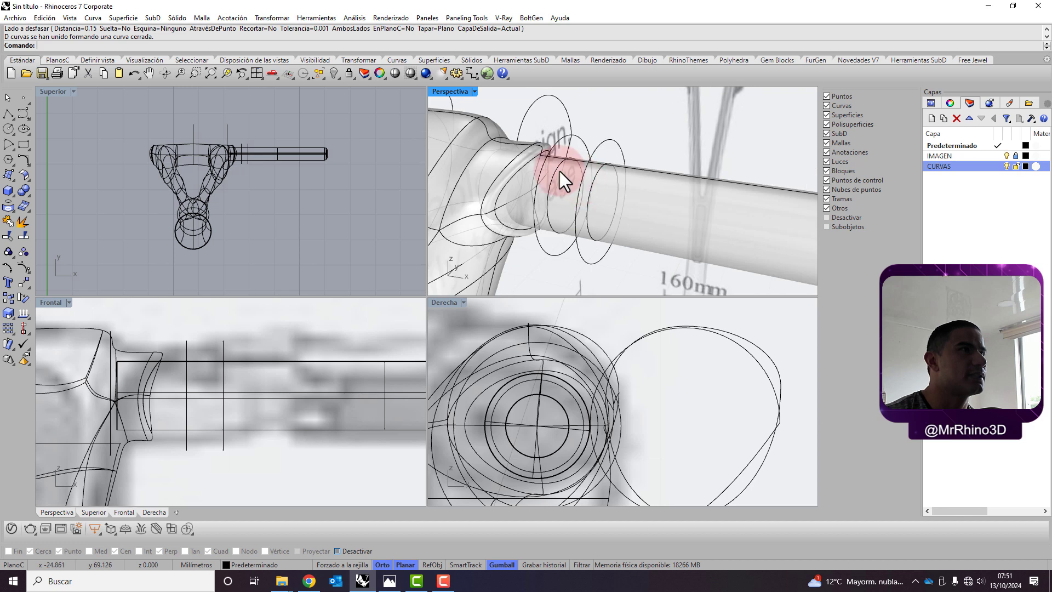
Maximize the Perspective view and loft the two inner ellipses into the collar's inner band.
{"action": "double_click", "coordinate": [455, 90]}
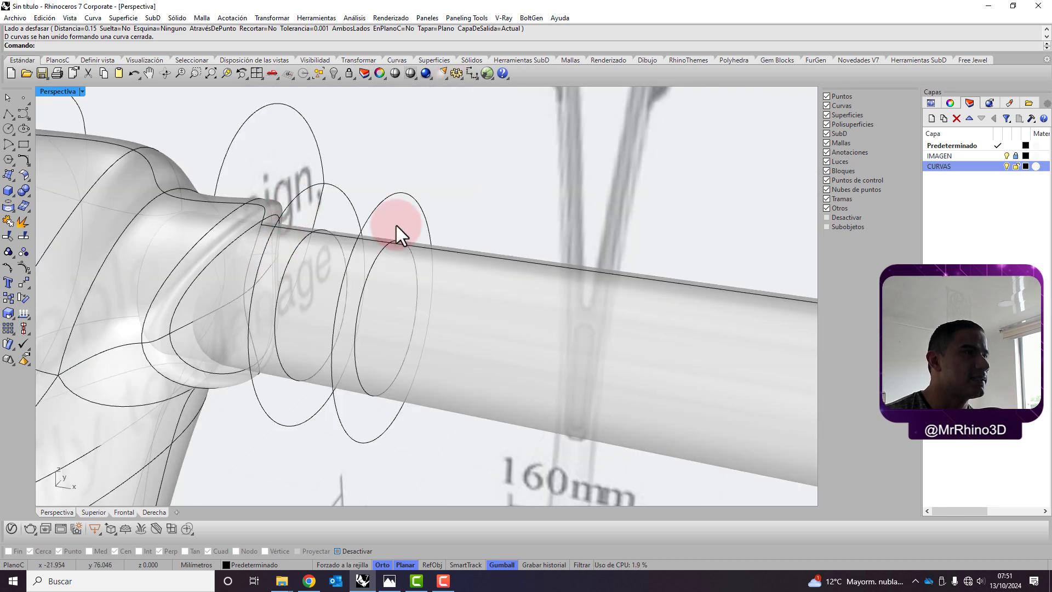
{"action": "scroll", "coordinate": [378, 233], "scroll_direction": "down", "scroll_amount": 3}
{"action": "scroll", "coordinate": [414, 219], "scroll_direction": "up", "scroll_amount": 3}
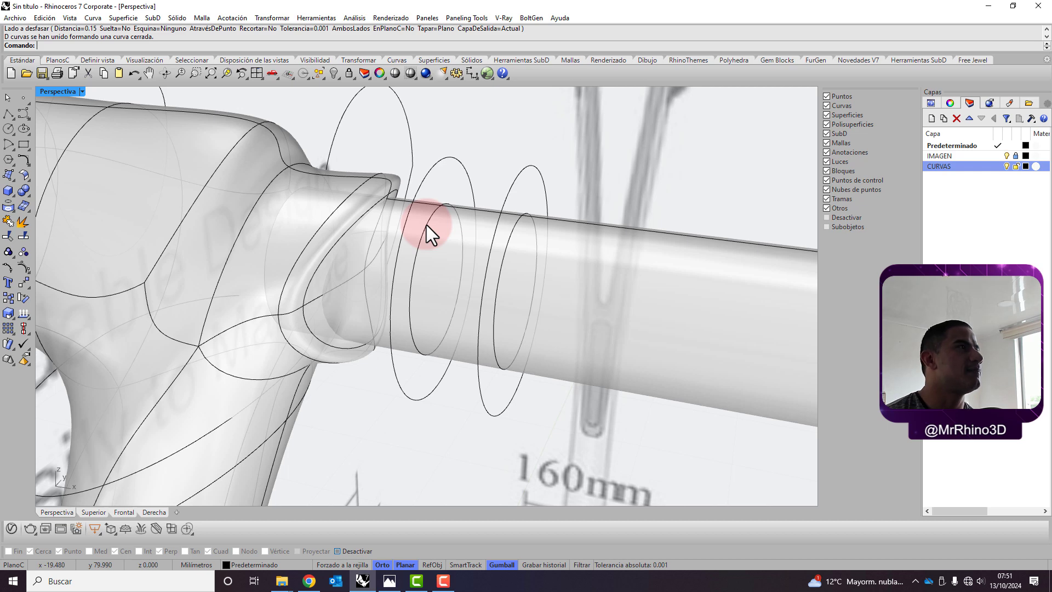
{"action": "left_click", "coordinate": [127, 18]}
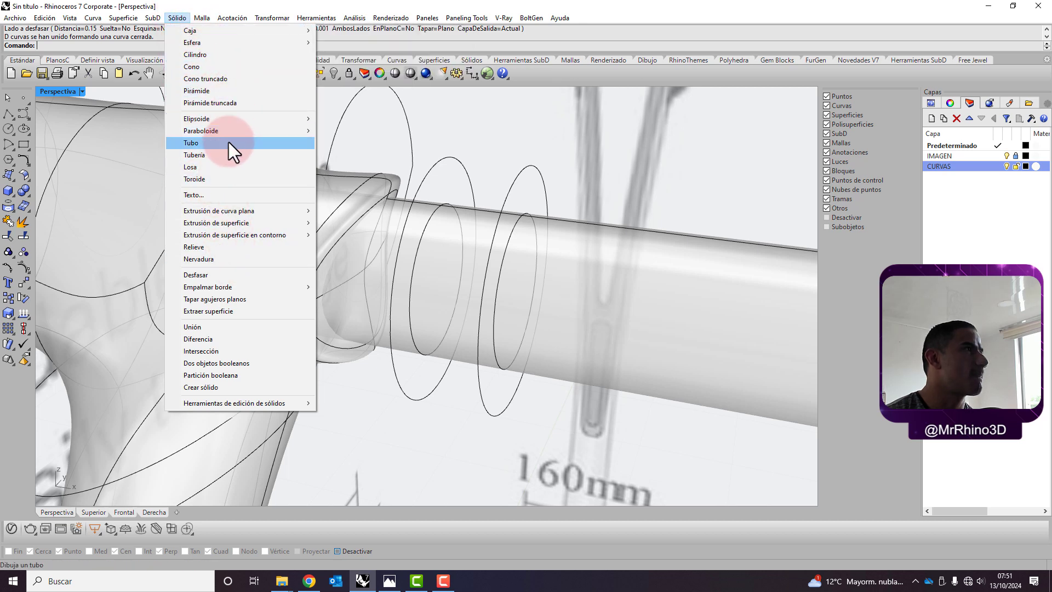
{"action": "left_click", "coordinate": [149, 43]}
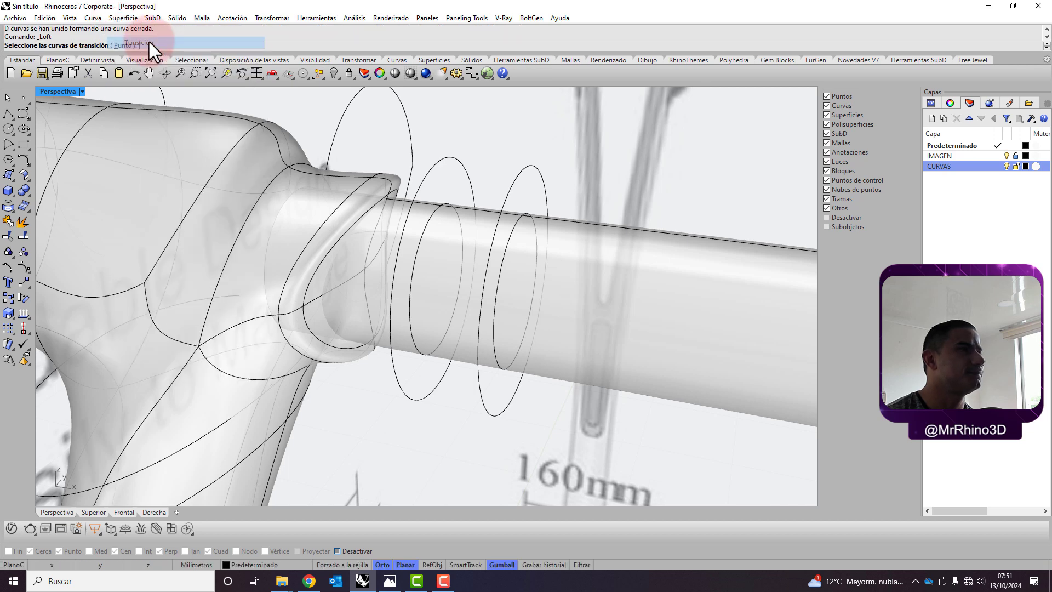
{"action": "left_click", "coordinate": [438, 228]}
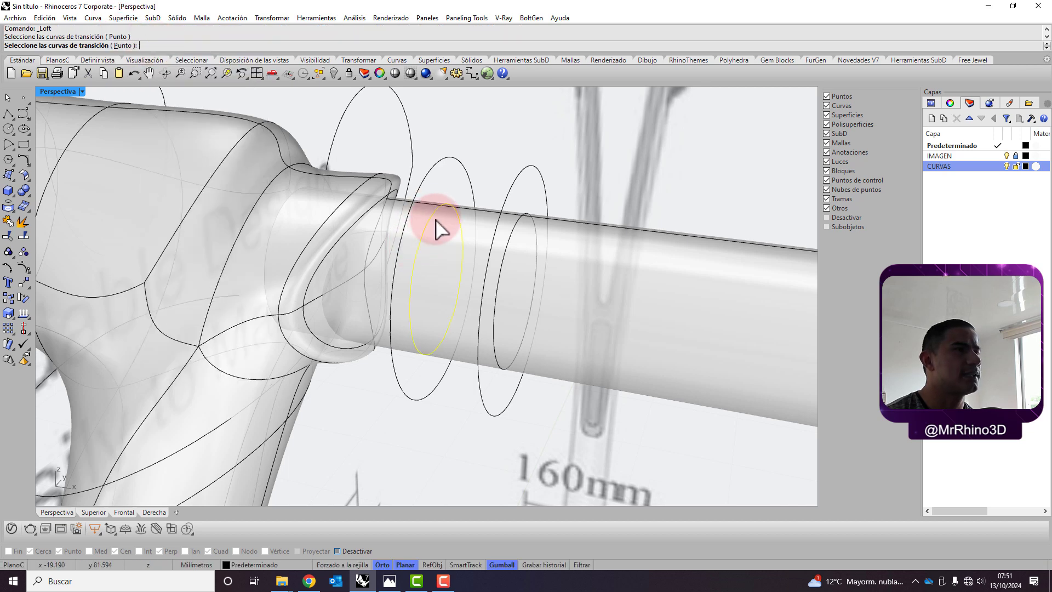
{"action": "left_click", "coordinate": [509, 247]}
{"action": "key", "text": "Return"}
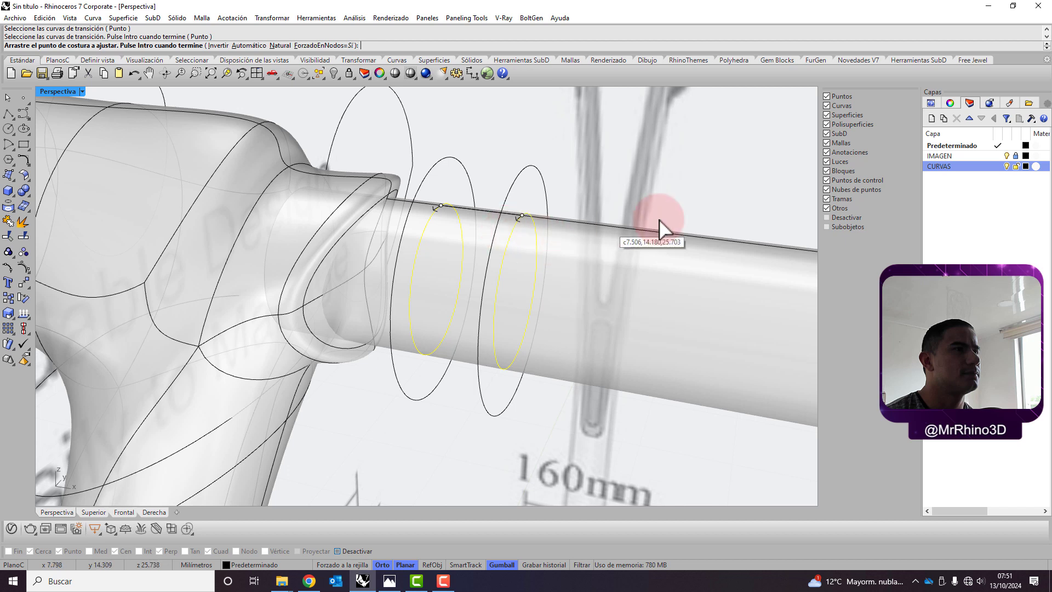
{"action": "key", "text": "Return"}
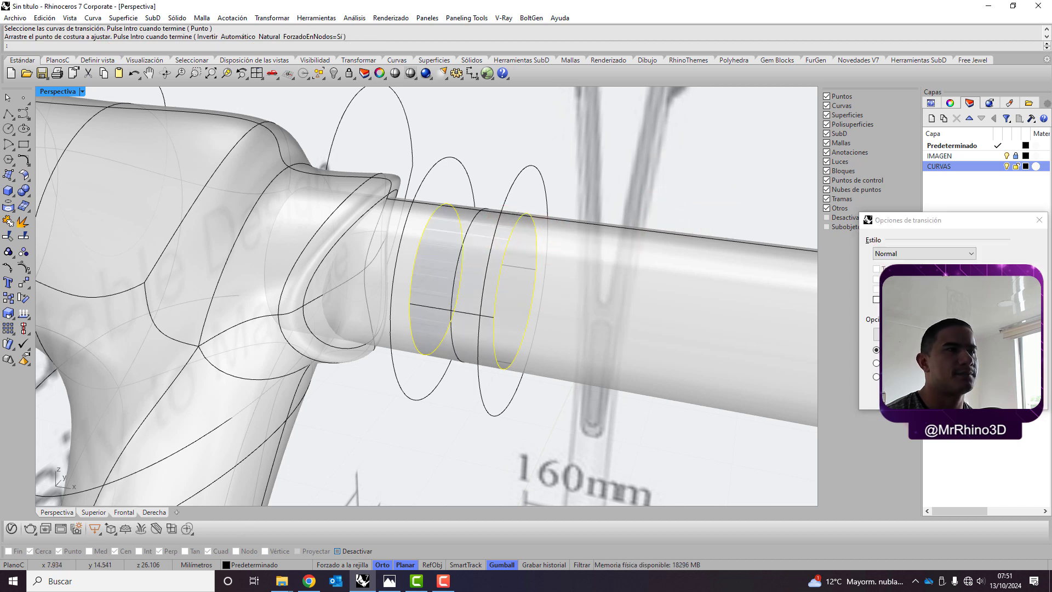
{"action": "right_click", "coordinate": [597, 241]}
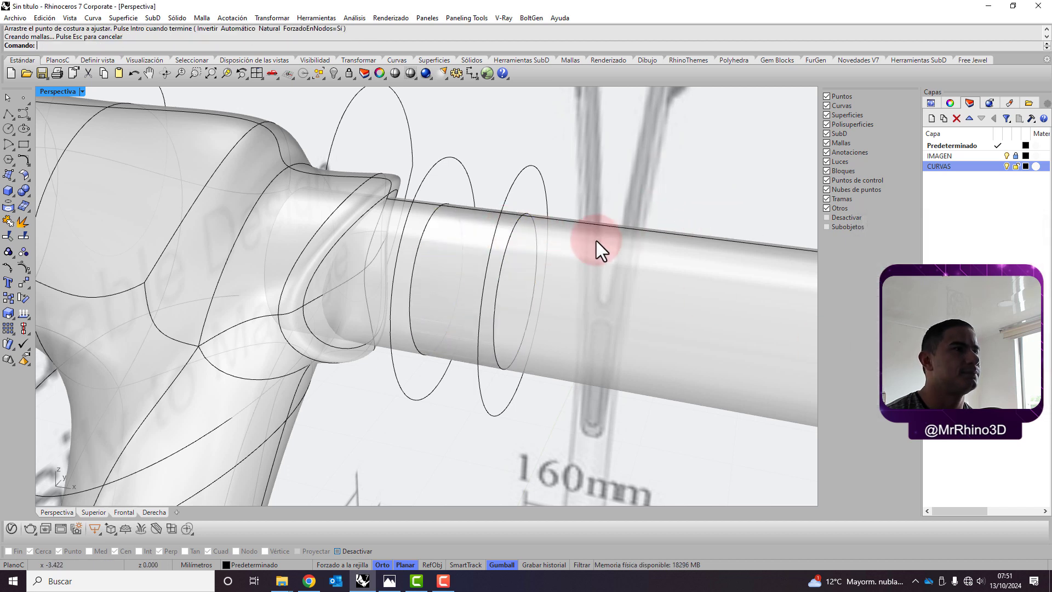
Loft the two outer ellipses into the collar's outer band.
{"action": "right_click", "coordinate": [488, 181]}
{"action": "left_click", "coordinate": [453, 158]}
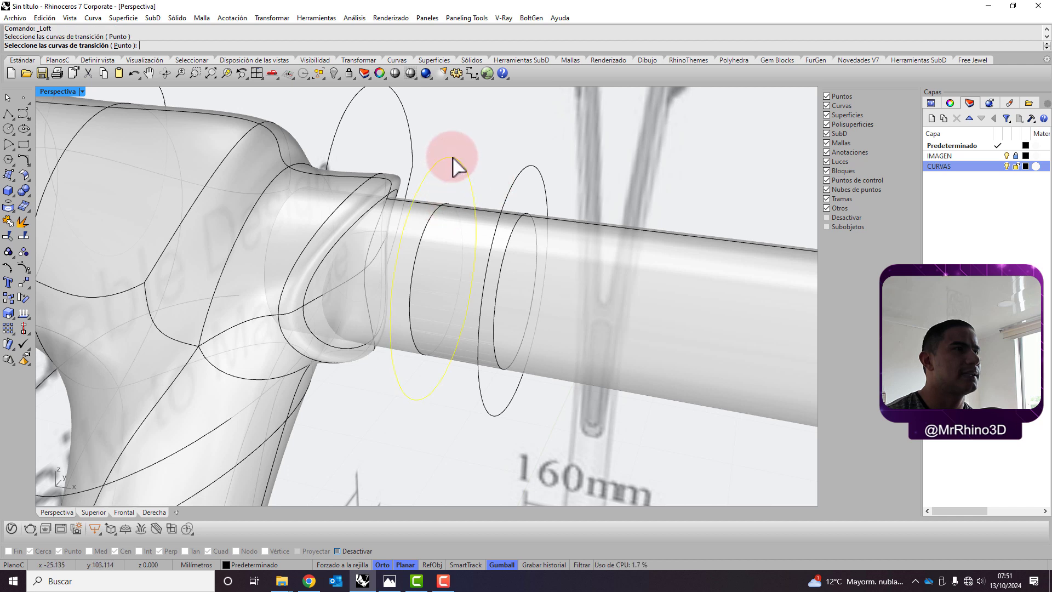
{"action": "left_click", "coordinate": [534, 170]}
{"action": "right_click", "coordinate": [536, 174]}
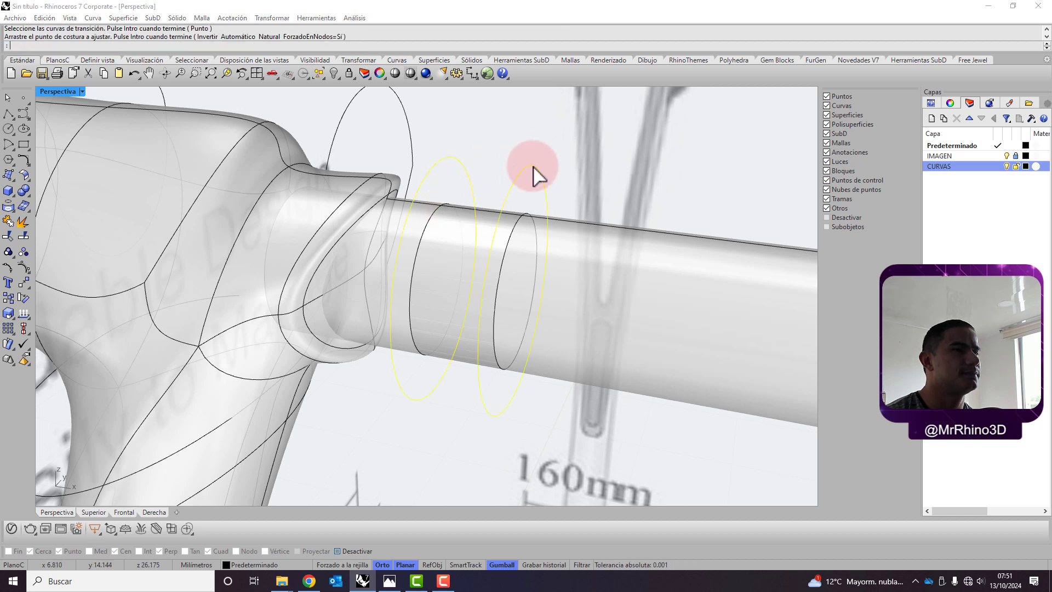
{"action": "right_click", "coordinate": [533, 165]}
{"action": "right_click", "coordinate": [672, 279]}
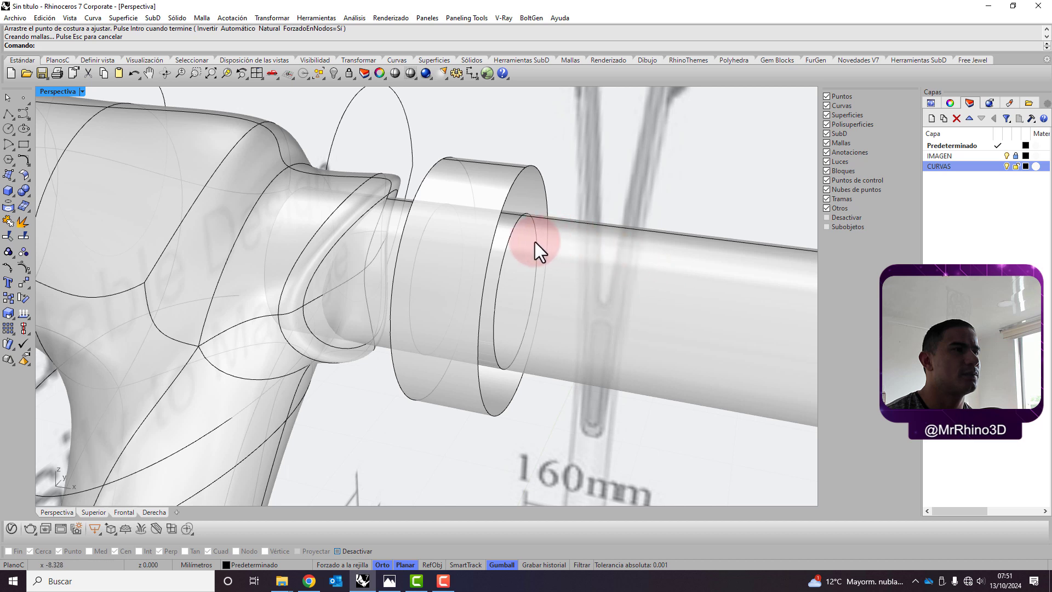
Loft the inner end curve to the outer band's edge, forming one annular end face.
{"action": "right_click", "coordinate": [517, 242]}
{"action": "left_click", "coordinate": [517, 219]}
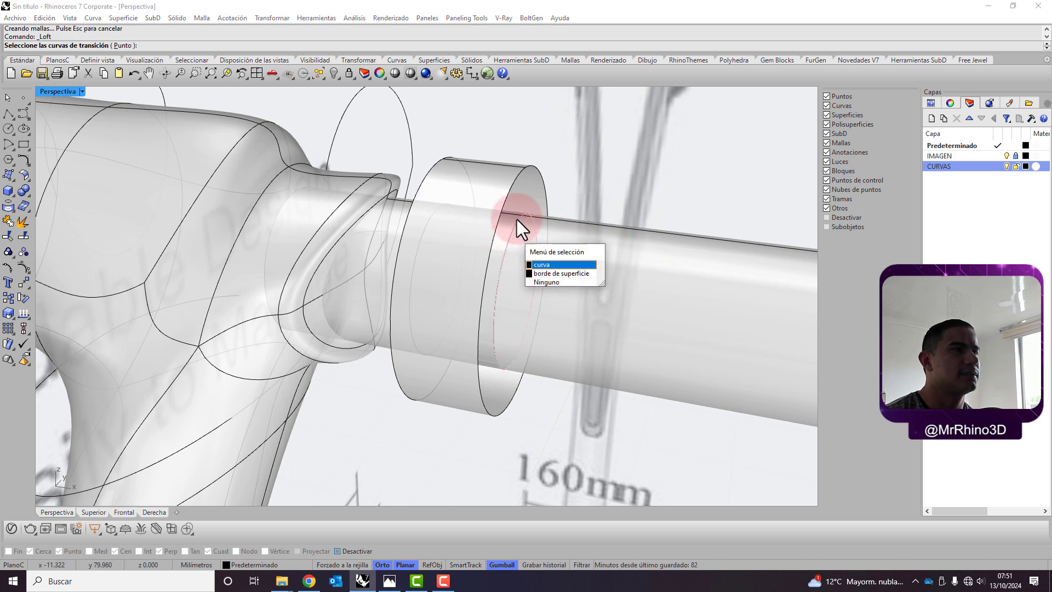
{"action": "left_click", "coordinate": [553, 271]}
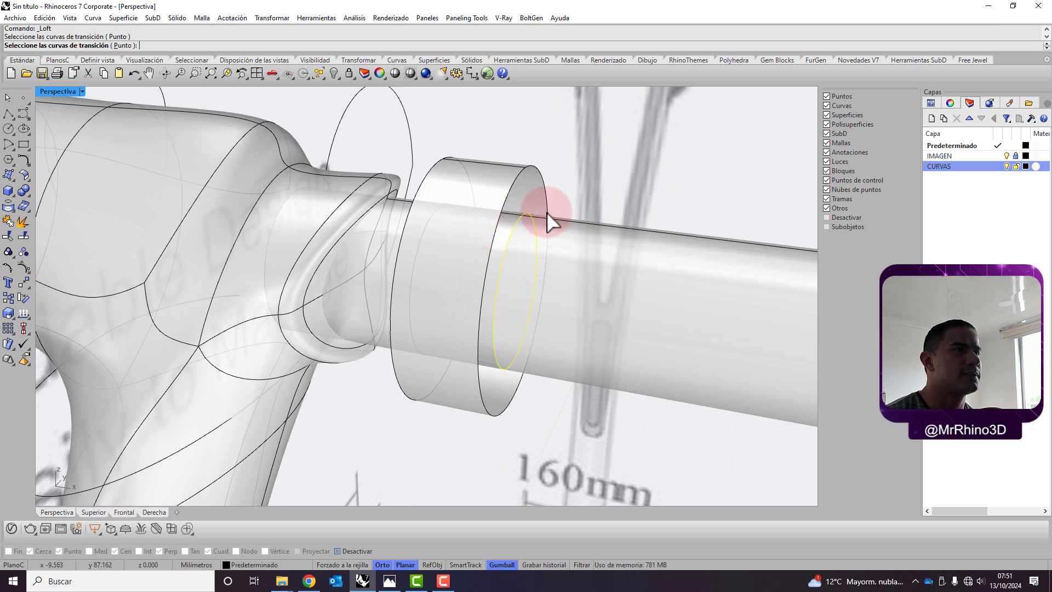
{"action": "left_click", "coordinate": [524, 180]}
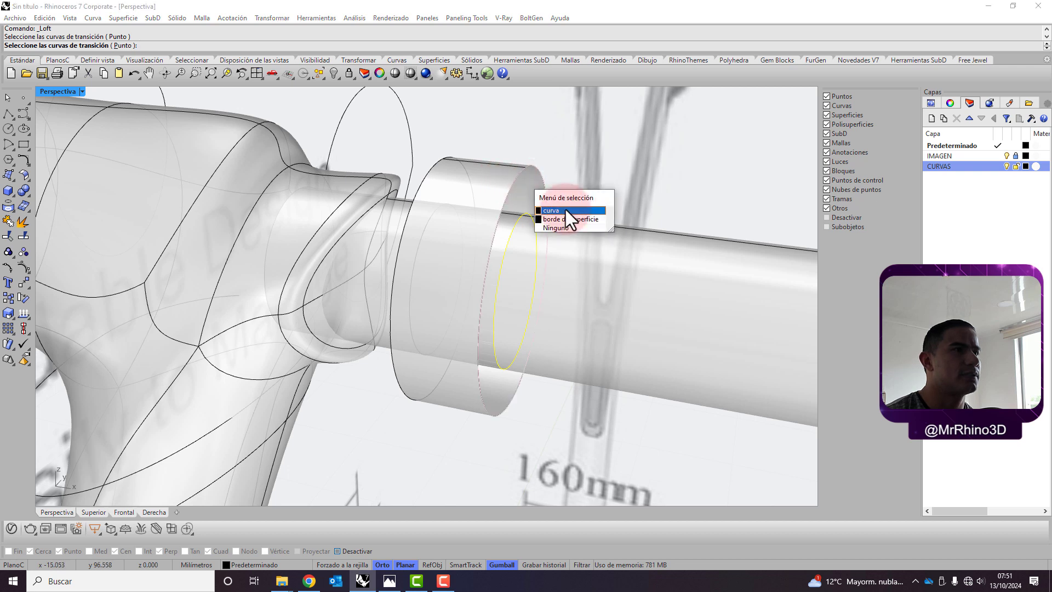
{"action": "left_click", "coordinate": [577, 217]}
{"action": "key", "text": "Return"}
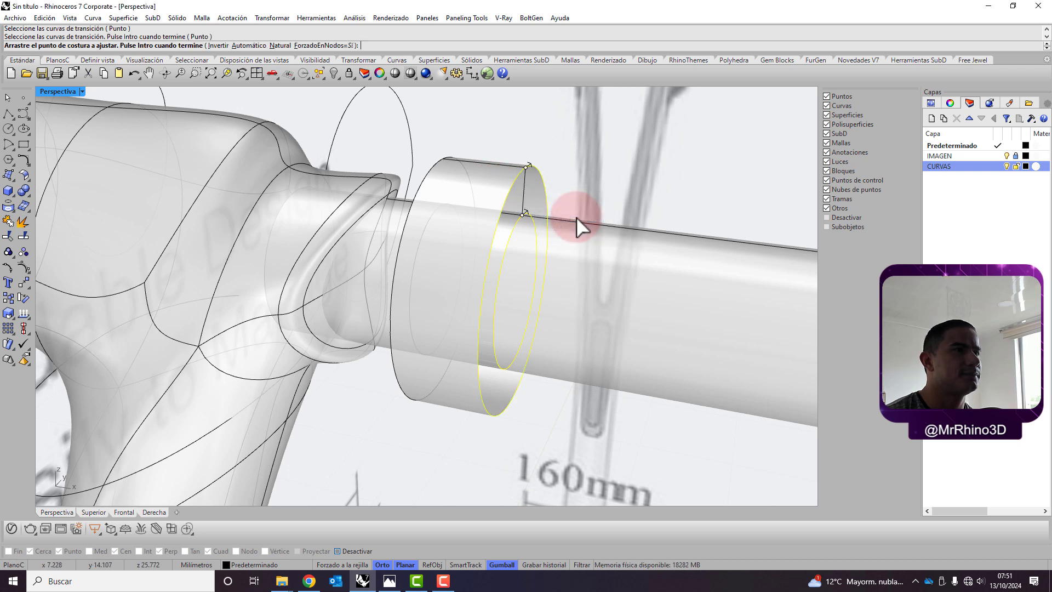
{"action": "key", "text": "Return"}
{"action": "key", "text": "Return"}
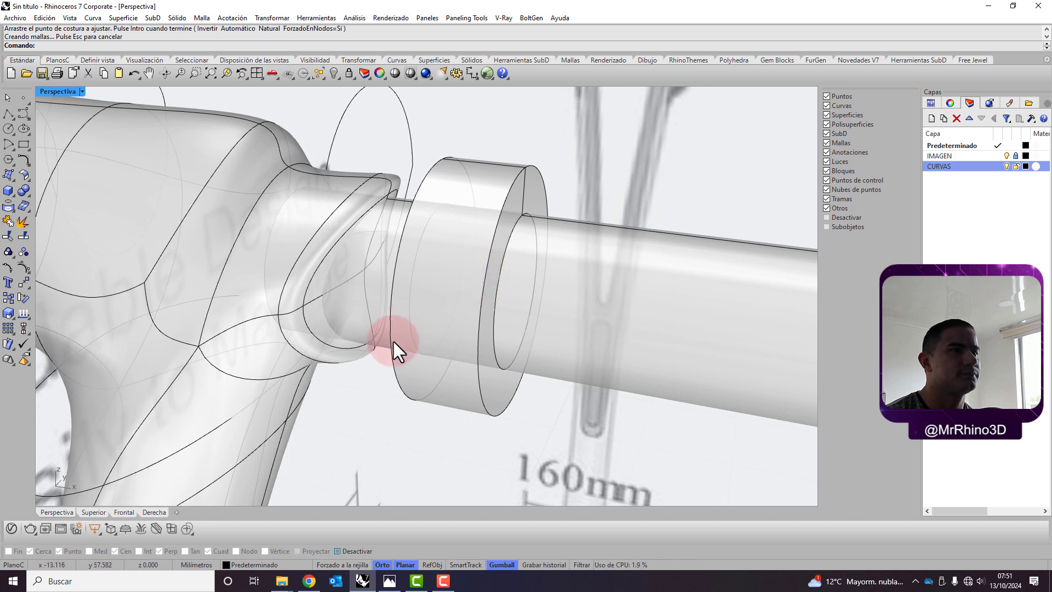
{"action": "mouse_move", "coordinate": [393, 341]}
{"action": "right_mouse_down"}
{"action": "mouse_move", "coordinate": [344, 291]}
{"action": "mouse_move", "coordinate": [625, 305]}
{"action": "right_mouse_up"}
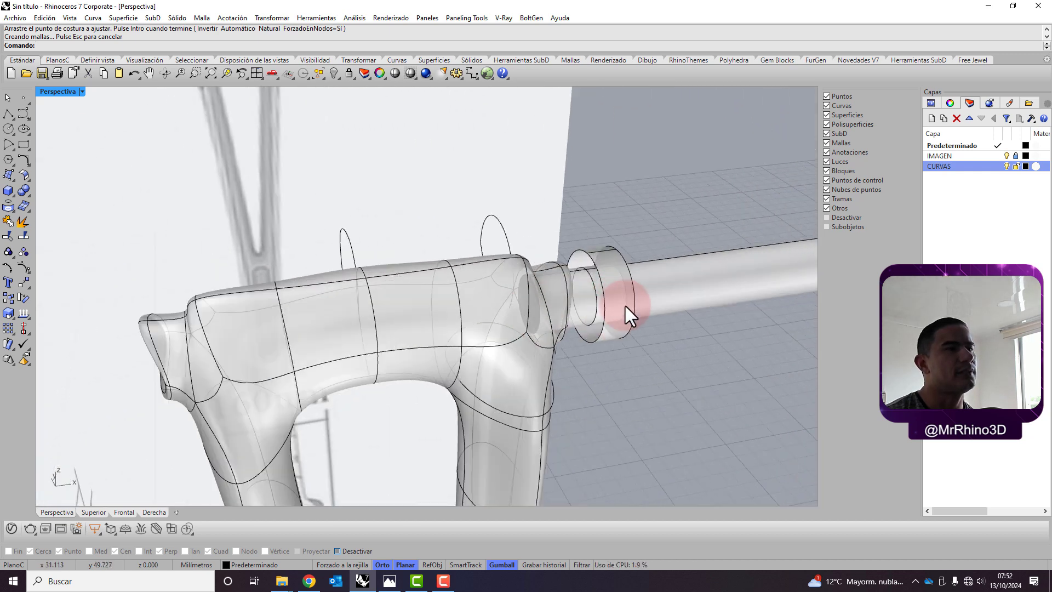
Start a loft from the far-end inner circle, then cancel the unfinished attempt.
{"action": "scroll", "coordinate": [626, 305], "scroll_direction": "up", "scroll_amount": 3}
{"action": "scroll", "coordinate": [597, 287], "scroll_direction": "up", "scroll_amount": 2}
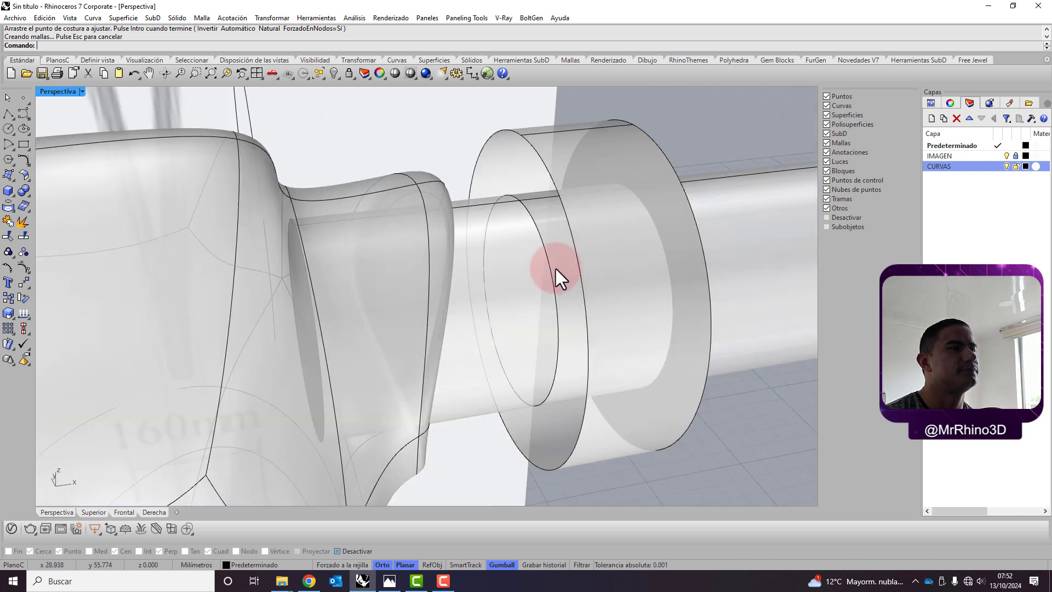
{"action": "right_click", "coordinate": [555, 269]}
{"action": "left_click", "coordinate": [547, 266]}
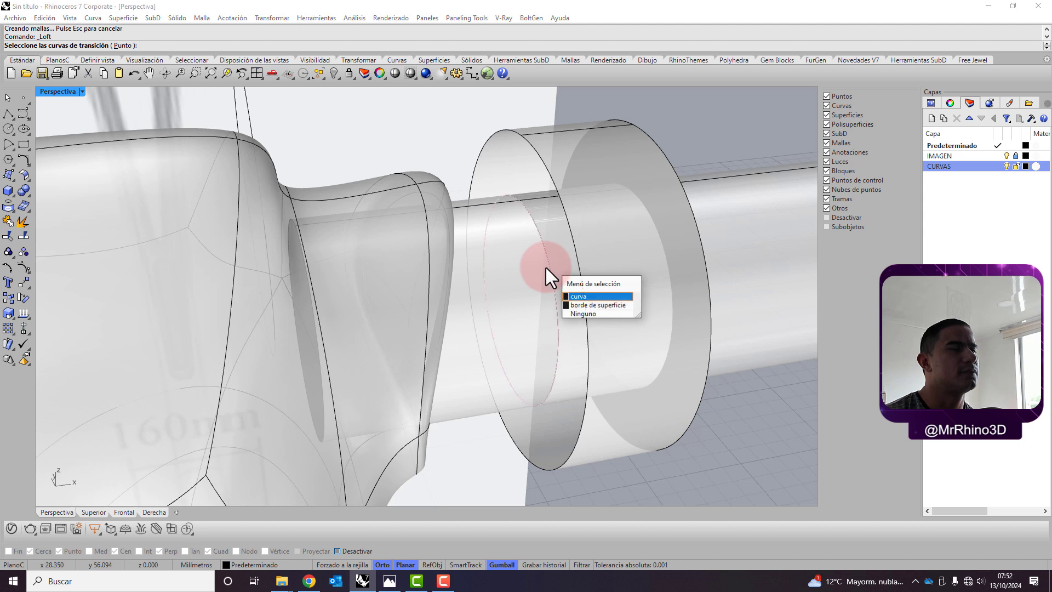
{"action": "left_click", "coordinate": [586, 309]}
{"action": "key", "text": "Escape"}
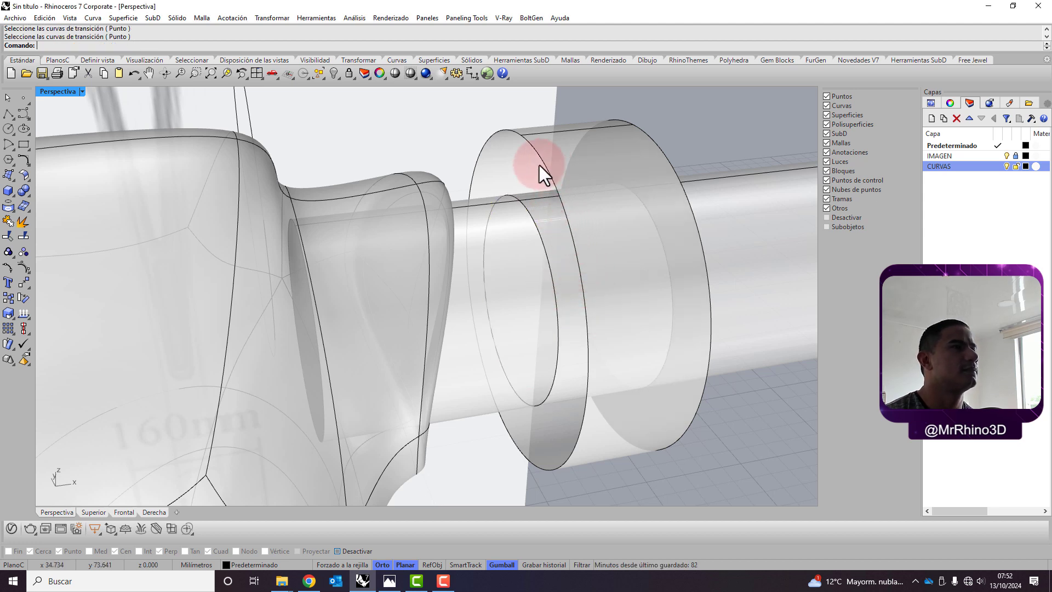
Loft the far-end inner circle to the outer band's edge, then restore four viewports.
{"action": "right_click", "coordinate": [539, 165]}
{"action": "left_click", "coordinate": [546, 271]}
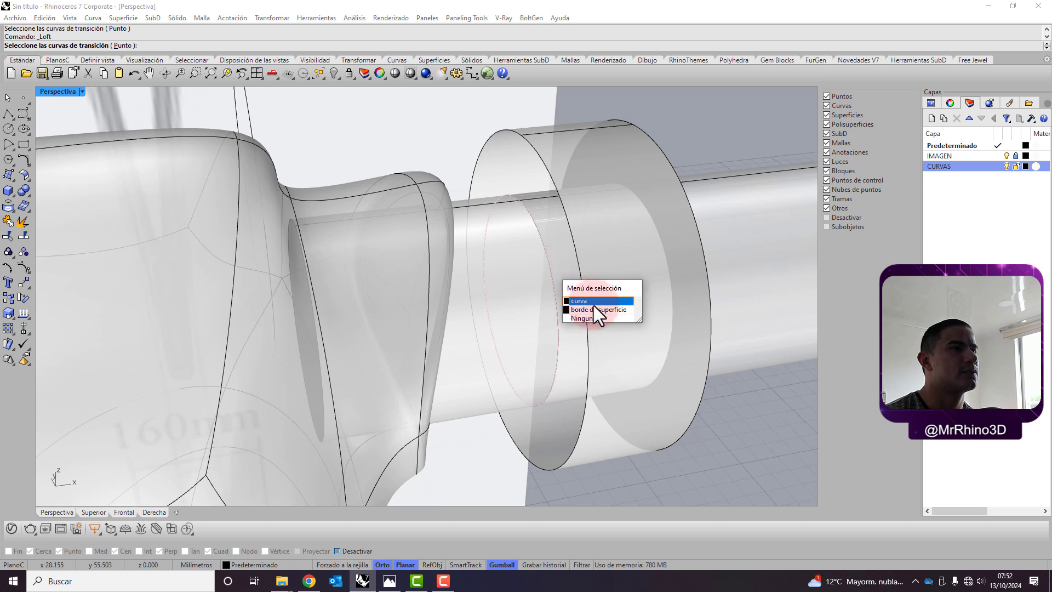
{"action": "left_click", "coordinate": [594, 304]}
{"action": "left_click", "coordinate": [547, 170]}
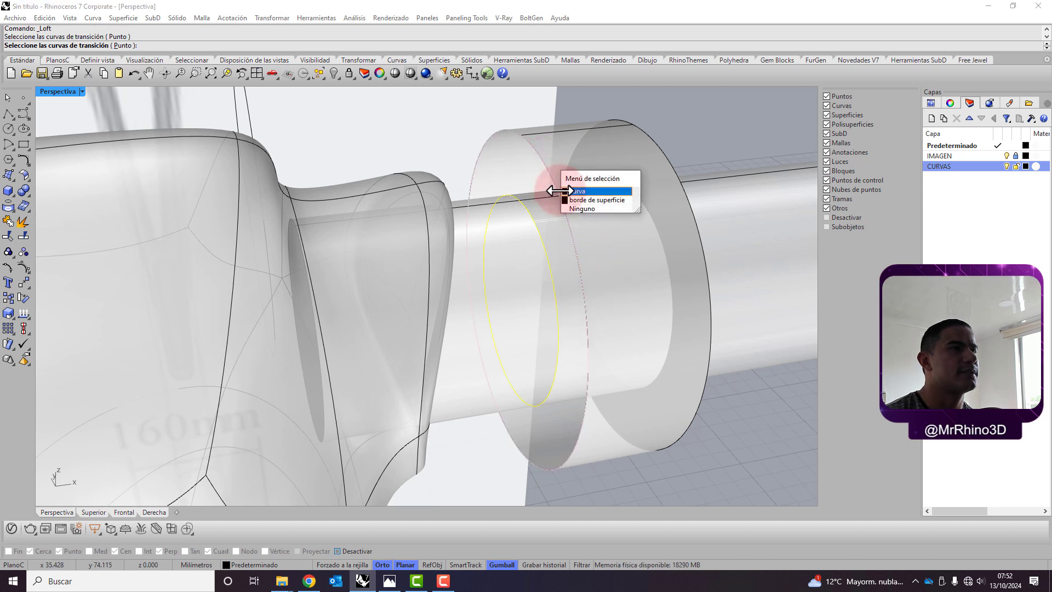
{"action": "left_click", "coordinate": [584, 200]}
{"action": "key", "text": "Return"}
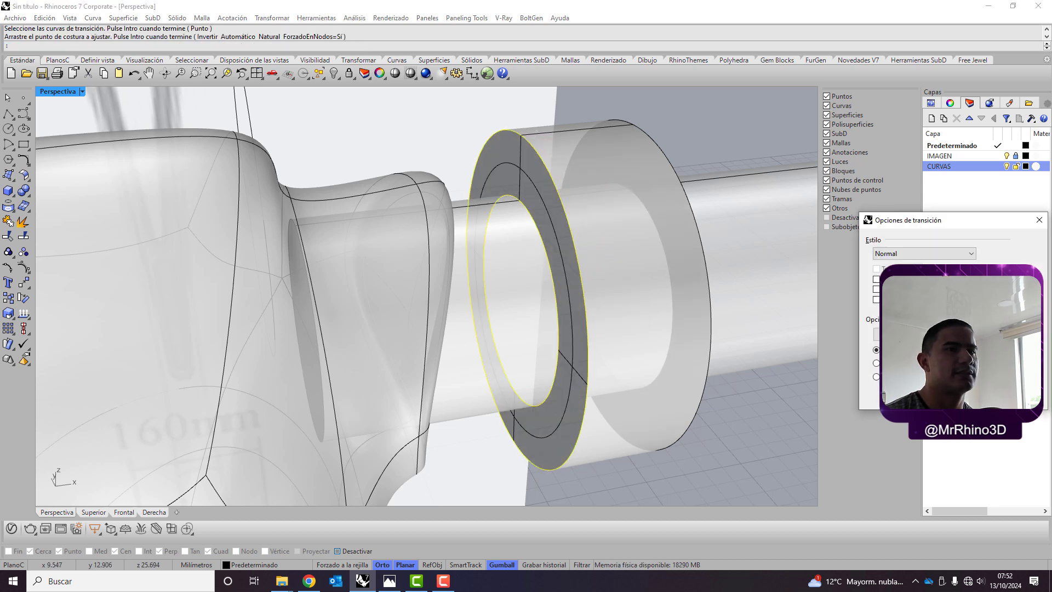
{"action": "key", "text": "Return"}
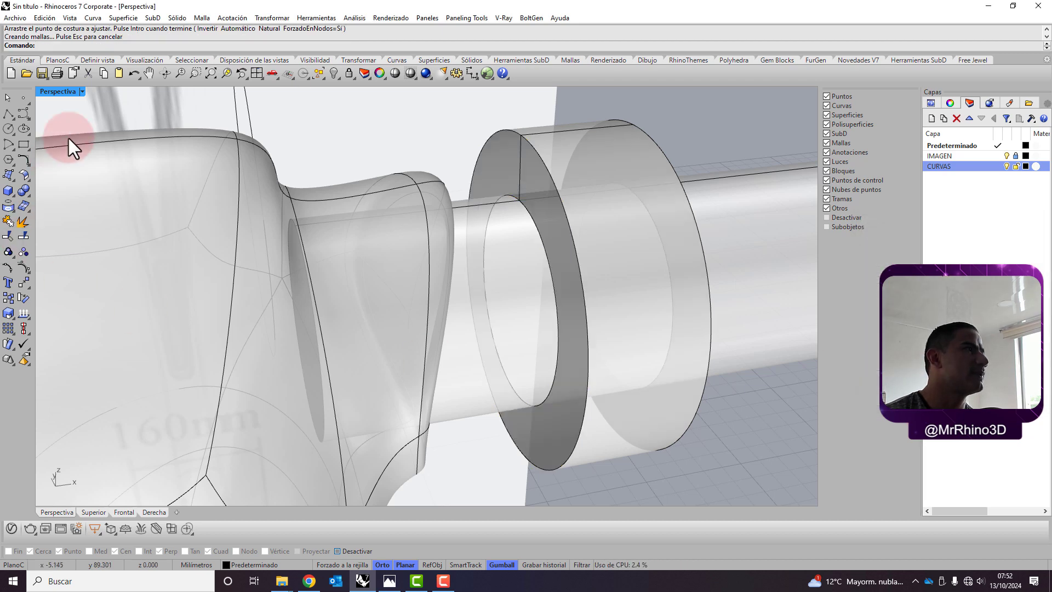
{"action": "double_click", "coordinate": [60, 91]}
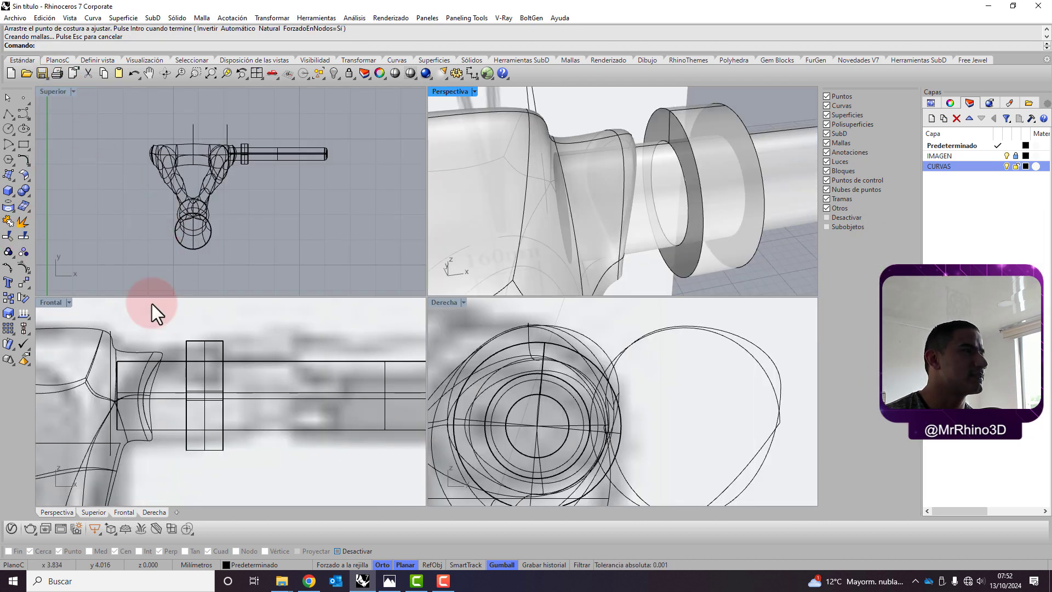
Join the collar's lofted surfaces into one closed polysurface ring and clear the selection.
{"action": "left_click_drag", "start_coordinate": [182, 330], "coordinate": [241, 469]}
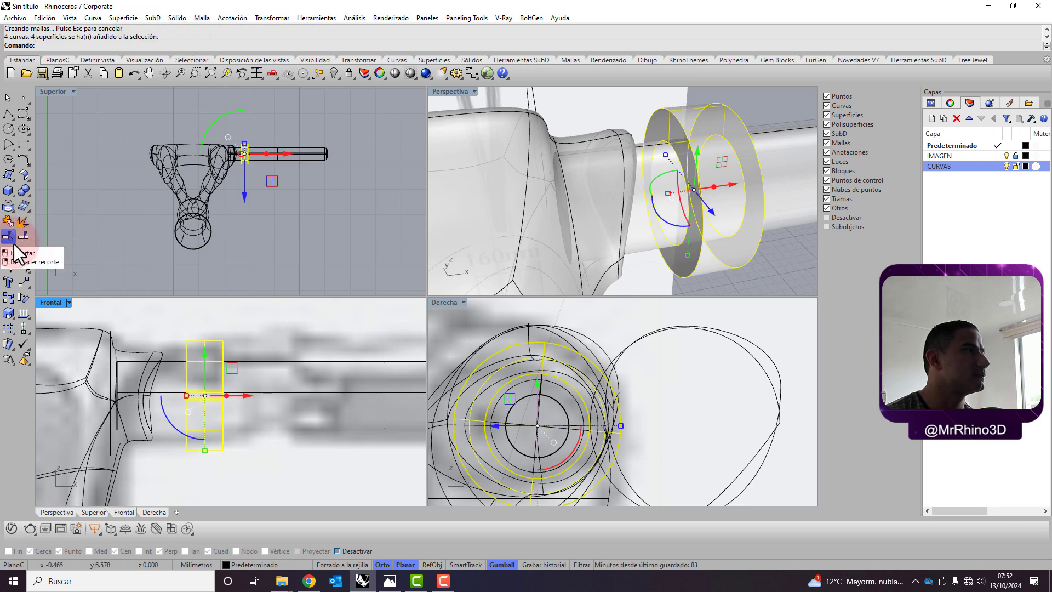
{"action": "left_click", "coordinate": [8, 238]}
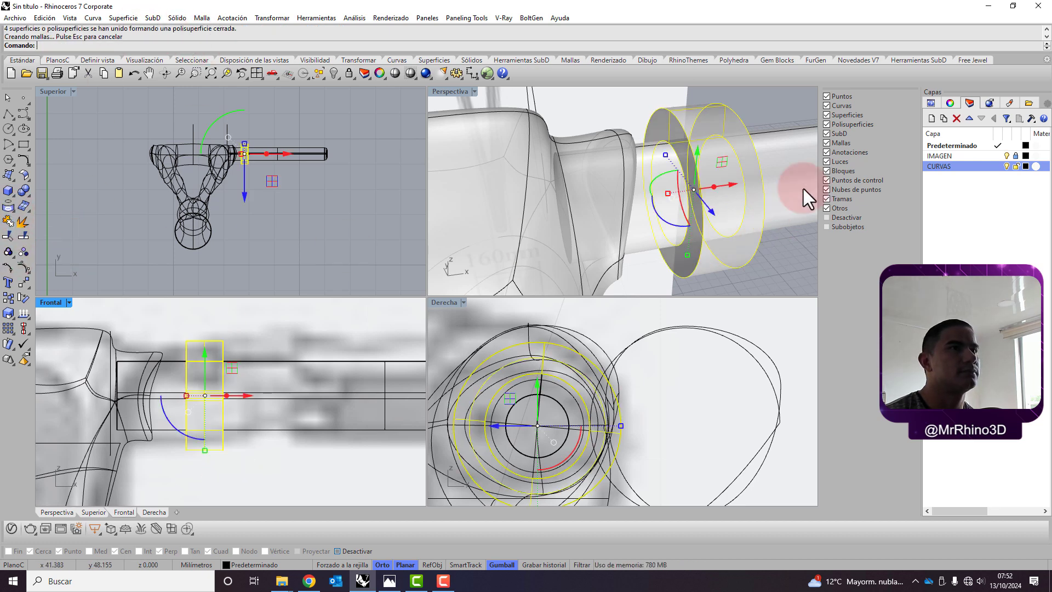
{"action": "left_click", "coordinate": [767, 104]}
{"action": "left_click", "coordinate": [706, 117]}
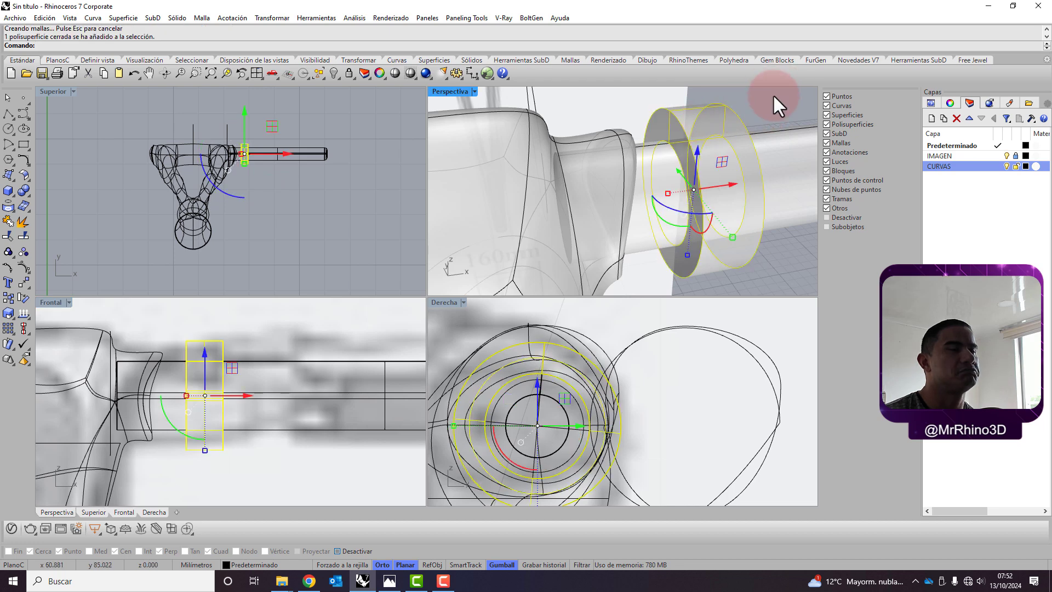
{"action": "left_click", "coordinate": [773, 143]}
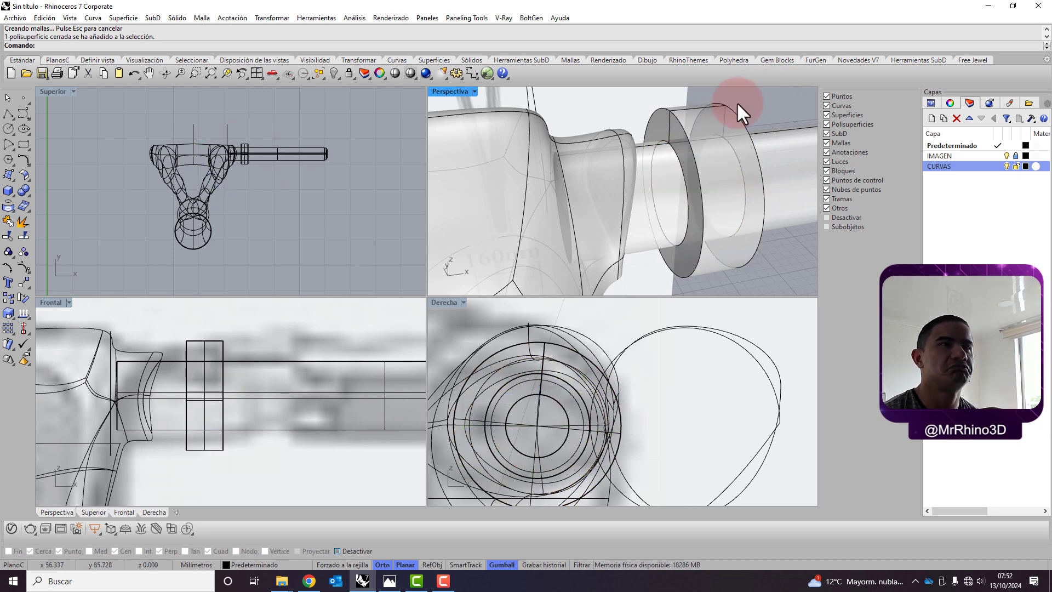
{"action": "left_click", "coordinate": [757, 192]}
{"action": "left_click", "coordinate": [460, 93]}
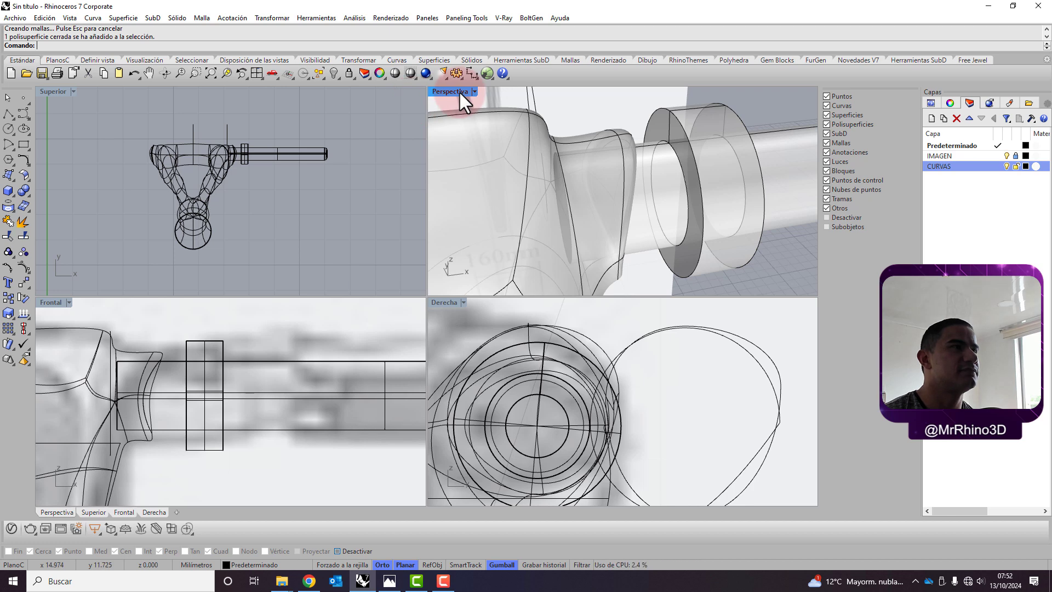
Fillet one circular edge of the collar ring using Sólido > Empalmar borde.
{"action": "left_click", "coordinate": [164, 5]}
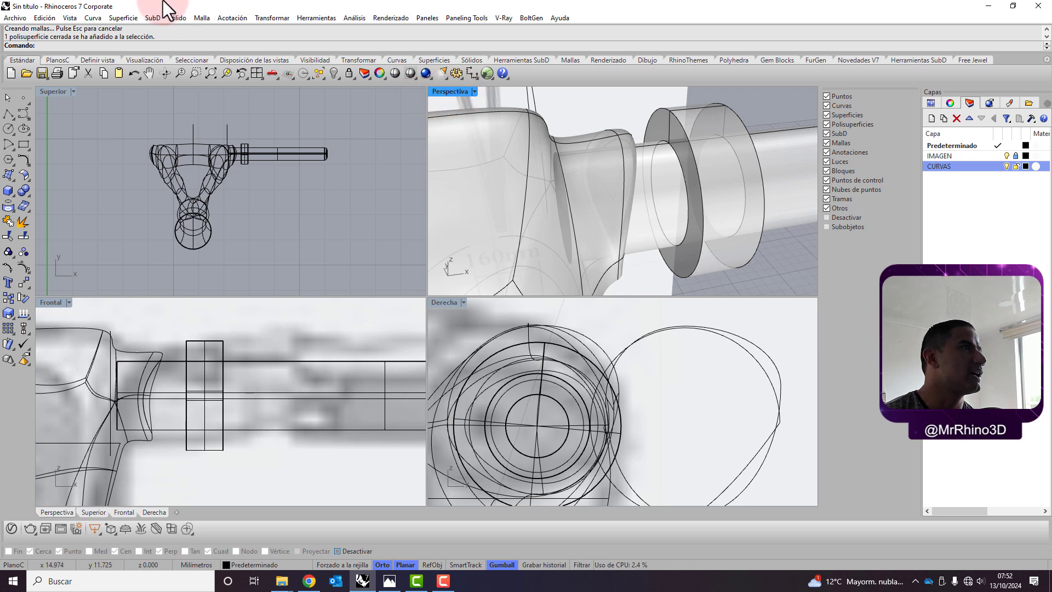
{"action": "left_click", "coordinate": [189, 18]}
{"action": "left_click", "coordinate": [235, 288]}
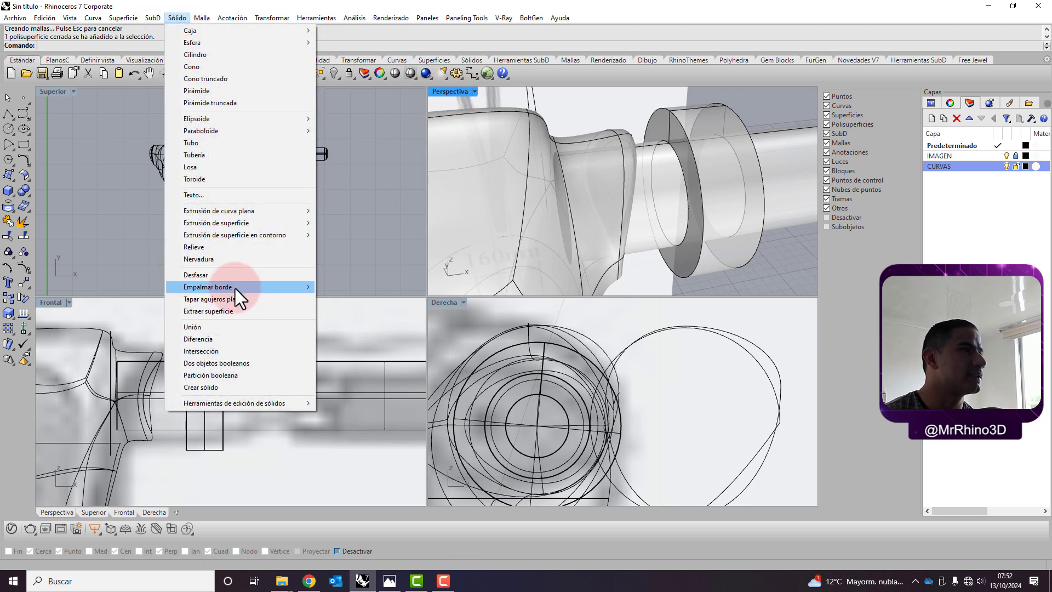
{"action": "left_click", "coordinate": [343, 287]}
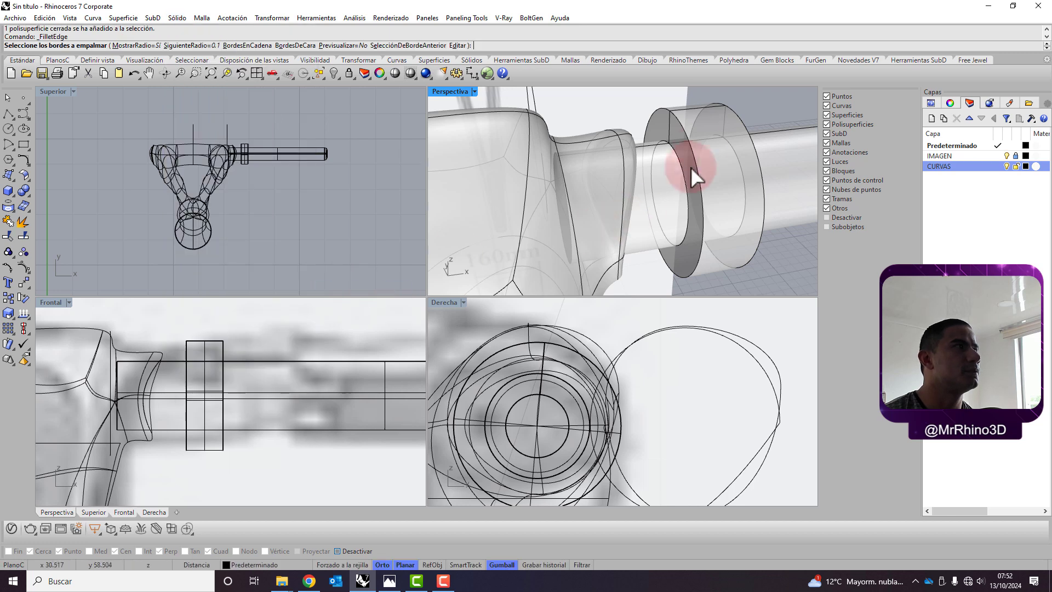
{"action": "left_click", "coordinate": [680, 127]}
{"action": "key", "text": "Return"}
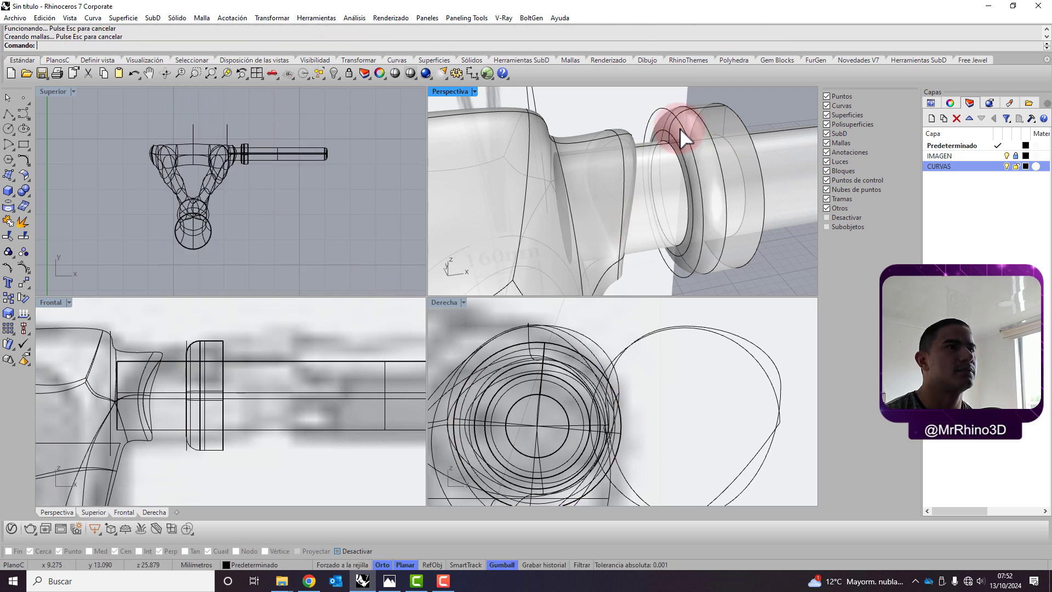
Fillet the ring's other edge at radius 0.02 and orbit to inspect it.
{"action": "key", "text": "Return"}
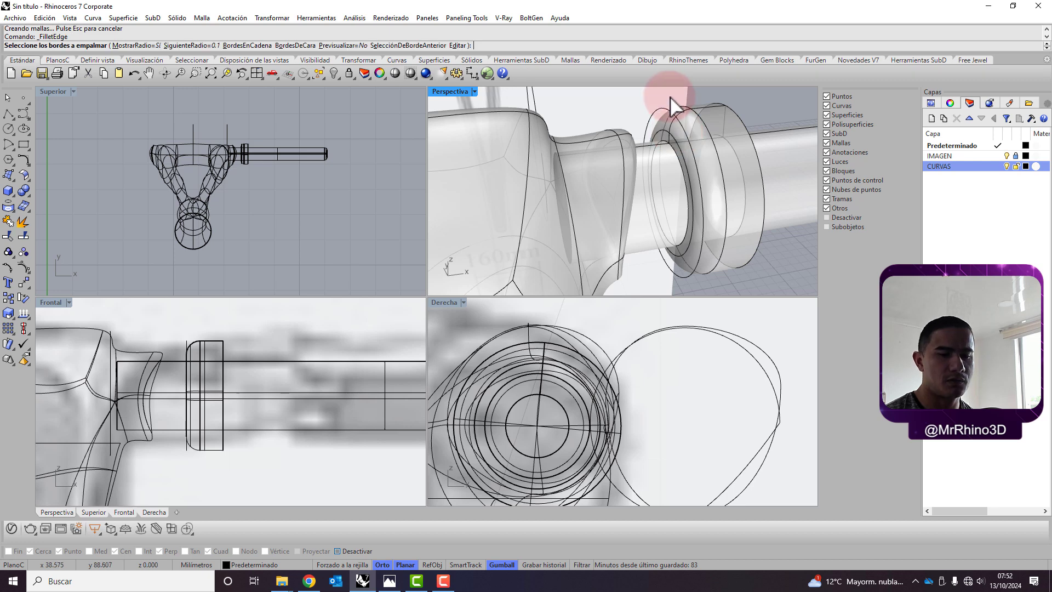
{"action": "type", "text": ".02"}
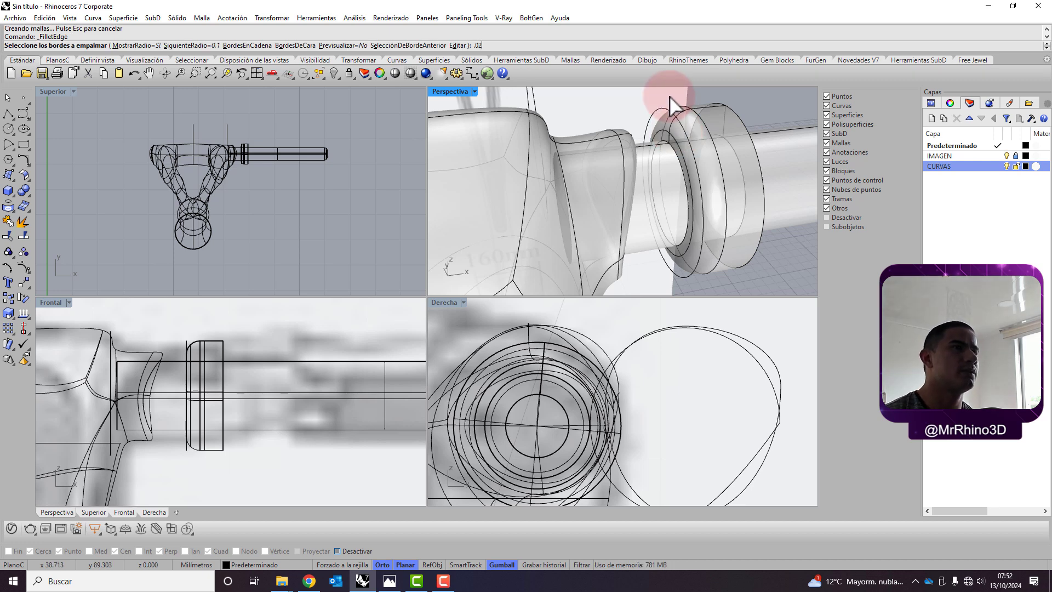
{"action": "key", "text": "Return"}
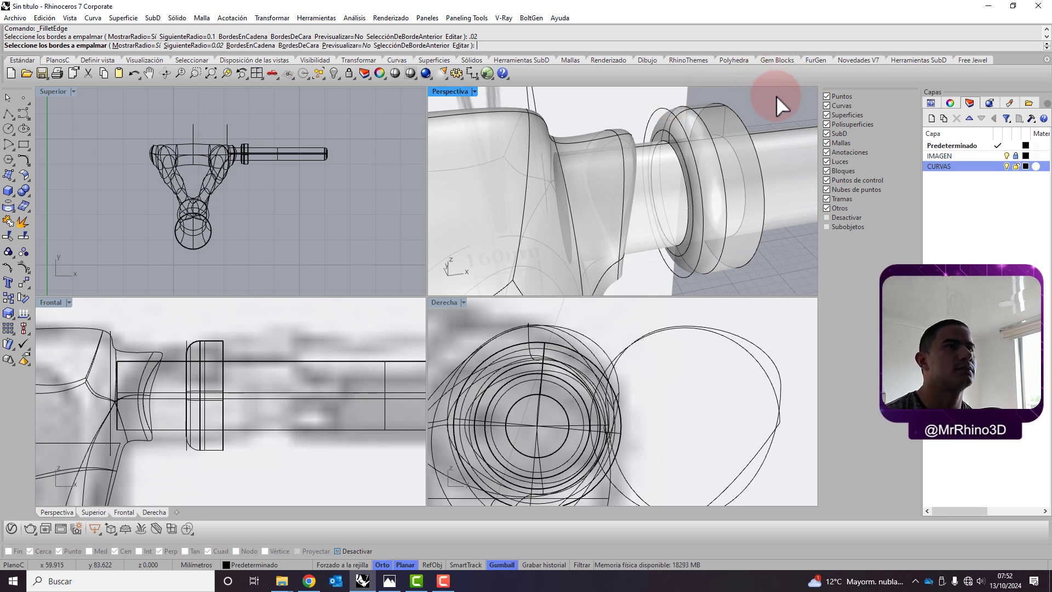
{"action": "left_click", "coordinate": [740, 111]}
{"action": "key", "text": "Return"}
{"action": "key", "text": "Return"}
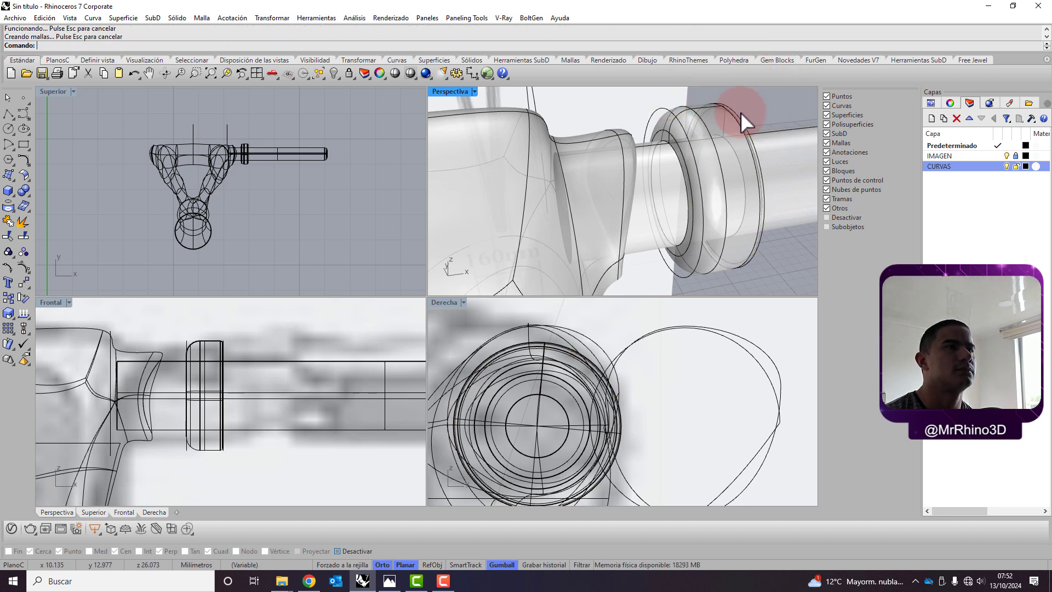
{"action": "scroll", "coordinate": [612, 109], "scroll_direction": "down", "scroll_amount": 5}
{"action": "right_click_drag", "start_coordinate": [632, 156], "coordinate": [584, 128]}
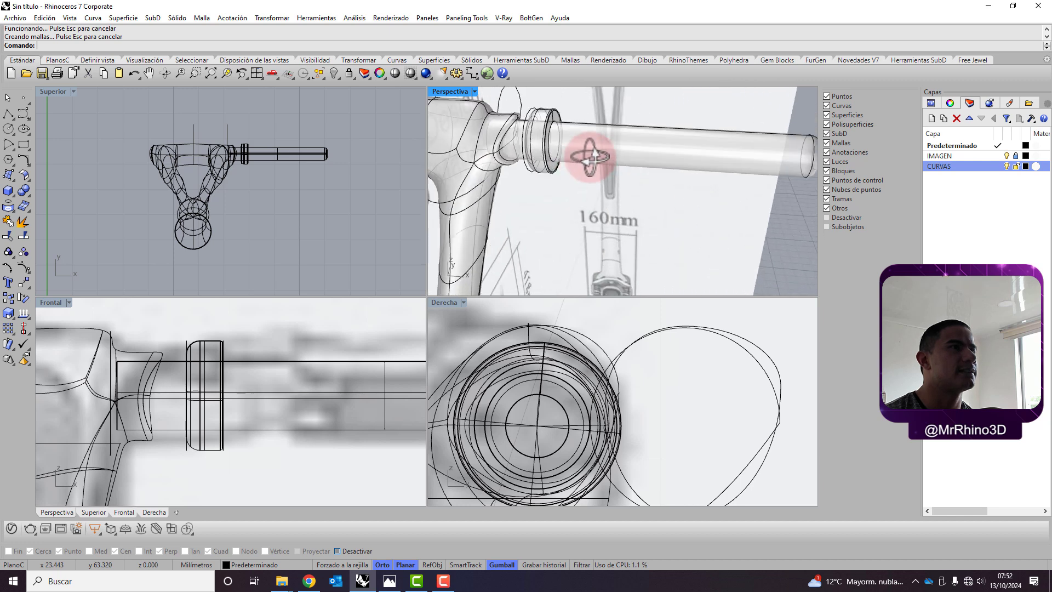
{"action": "scroll", "coordinate": [542, 114], "scroll_direction": "up", "scroll_amount": 3}
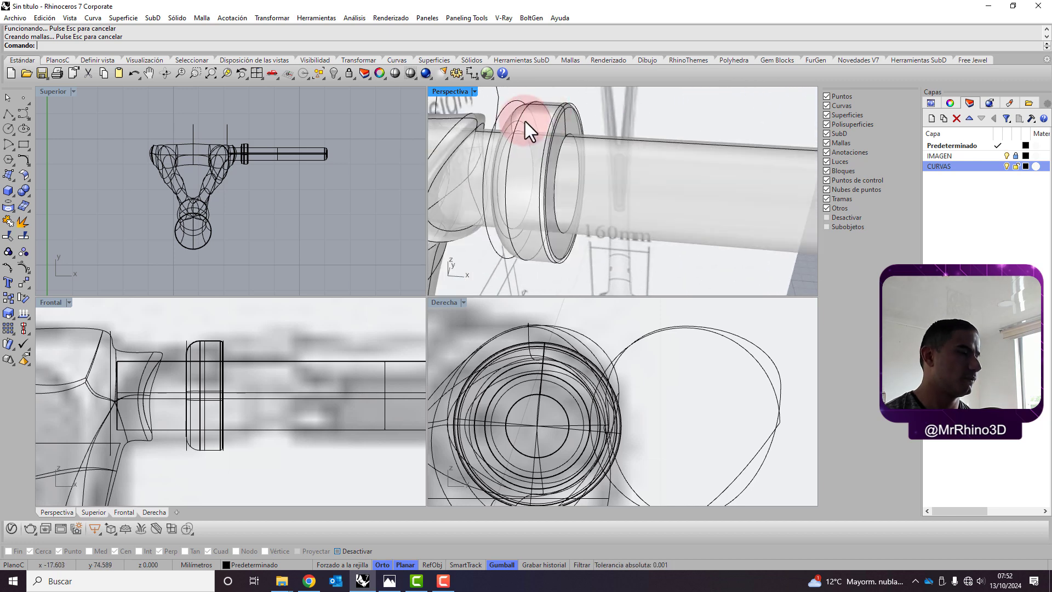
Undo the 0.02 fillet and refillet the ring edge at radius 0.05.
{"action": "key", "text": "ctrl+z"}
{"action": "key", "text": "Return"}
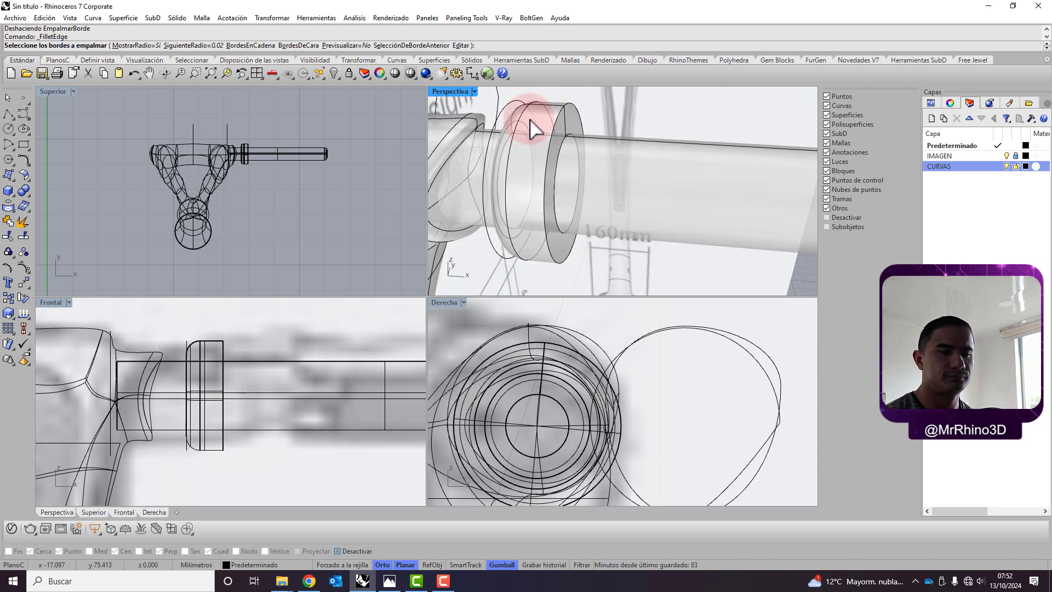
{"action": "type", "text": "5"}
{"action": "key", "text": "Return"}
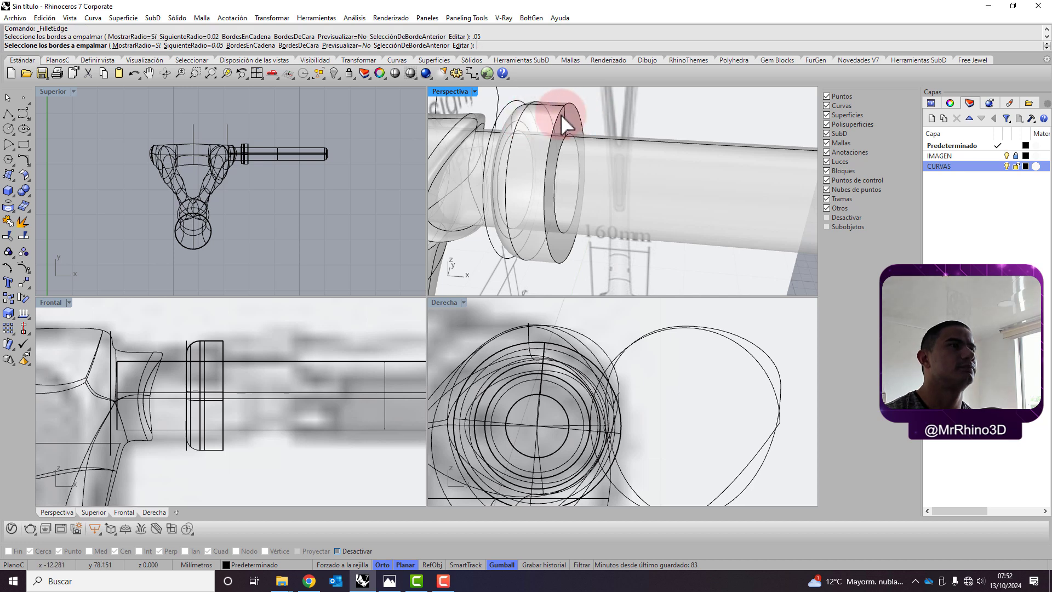
{"action": "left_click", "coordinate": [561, 114]}
{"action": "key", "text": "Return"}
{"action": "key", "text": "Return"}
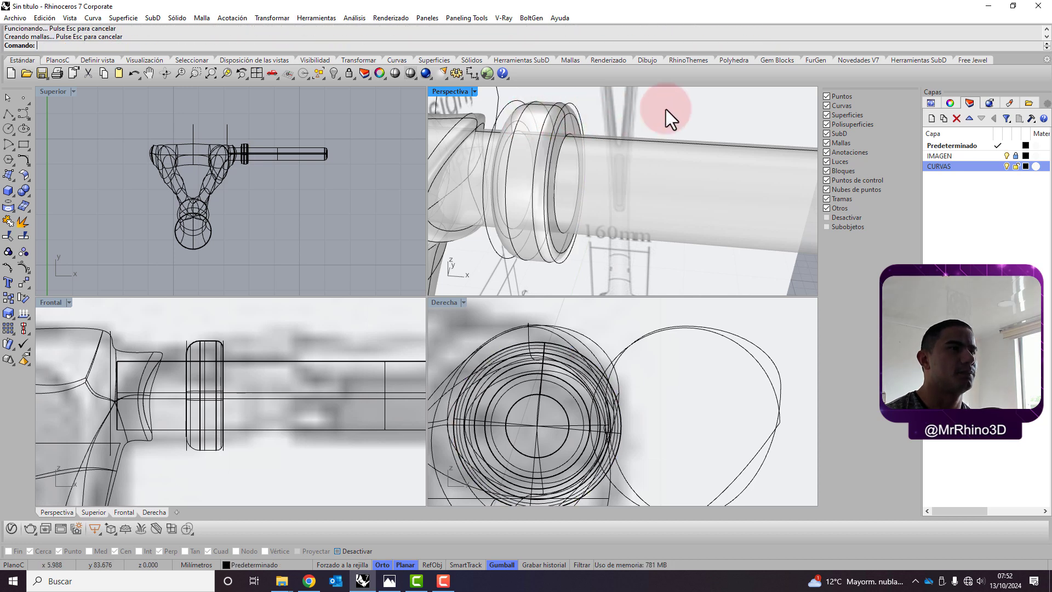
{"action": "scroll", "coordinate": [605, 180], "scroll_direction": "down", "scroll_amount": 5}
{"action": "mouse_move", "coordinate": [606, 180]}
{"action": "right_mouse_down"}
{"action": "mouse_move", "coordinate": [587, 200]}
{"action": "mouse_move", "coordinate": [681, 188]}
{"action": "right_mouse_up"}
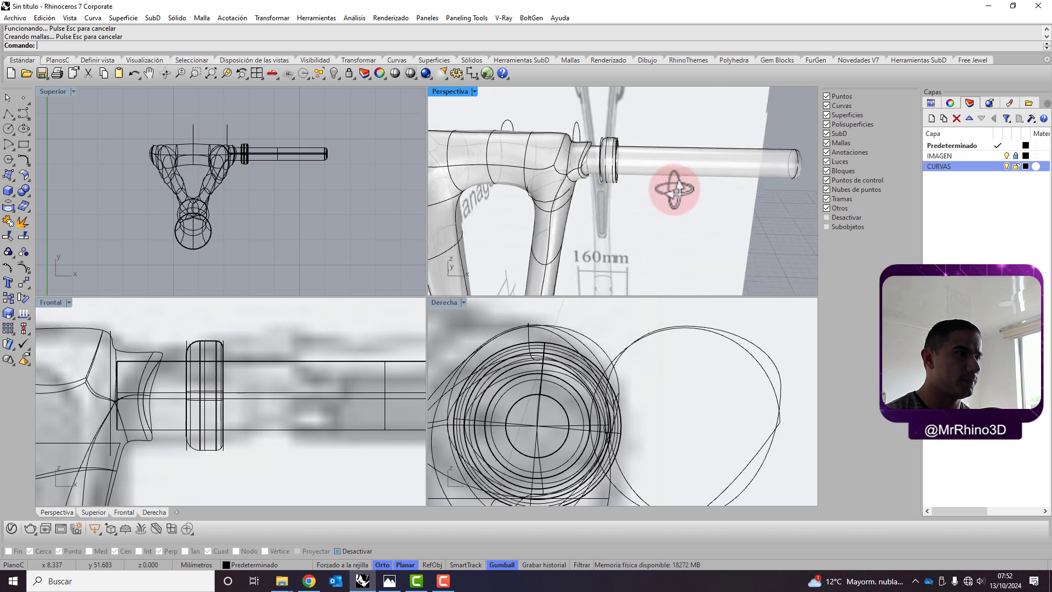
{"action": "right_click_drag", "start_coordinate": [165, 380], "coordinate": [211, 416]}
{"action": "scroll", "coordinate": [199, 384], "scroll_direction": "down", "scroll_amount": 2}
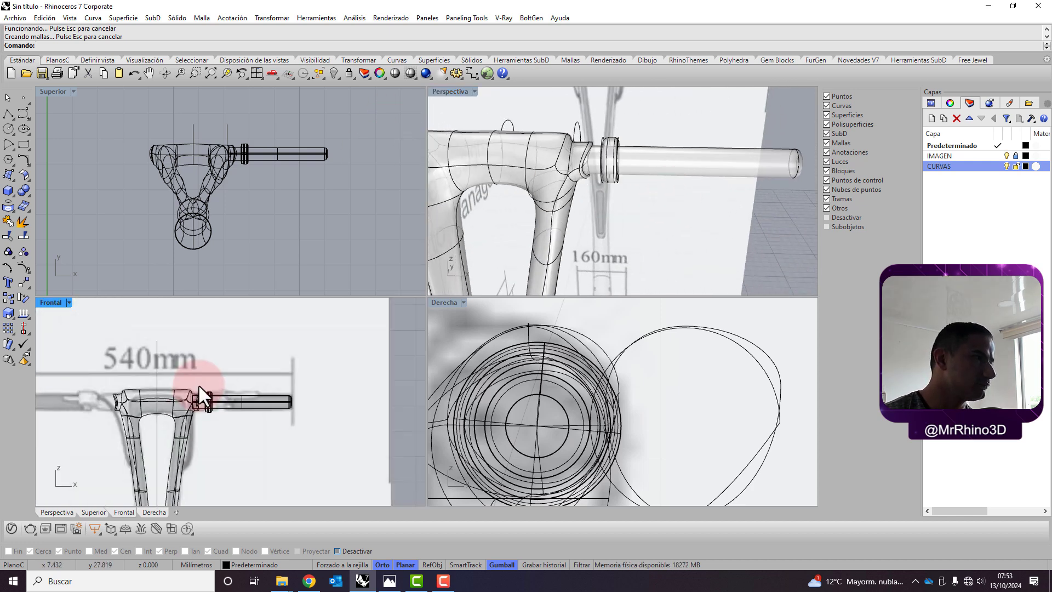
{"action": "scroll", "coordinate": [198, 383], "scroll_direction": "up", "scroll_amount": 2}
{"action": "scroll", "coordinate": [211, 415], "scroll_direction": "down", "scroll_amount": 3}
{"action": "scroll", "coordinate": [250, 400], "scroll_direction": "up", "scroll_amount": 3}
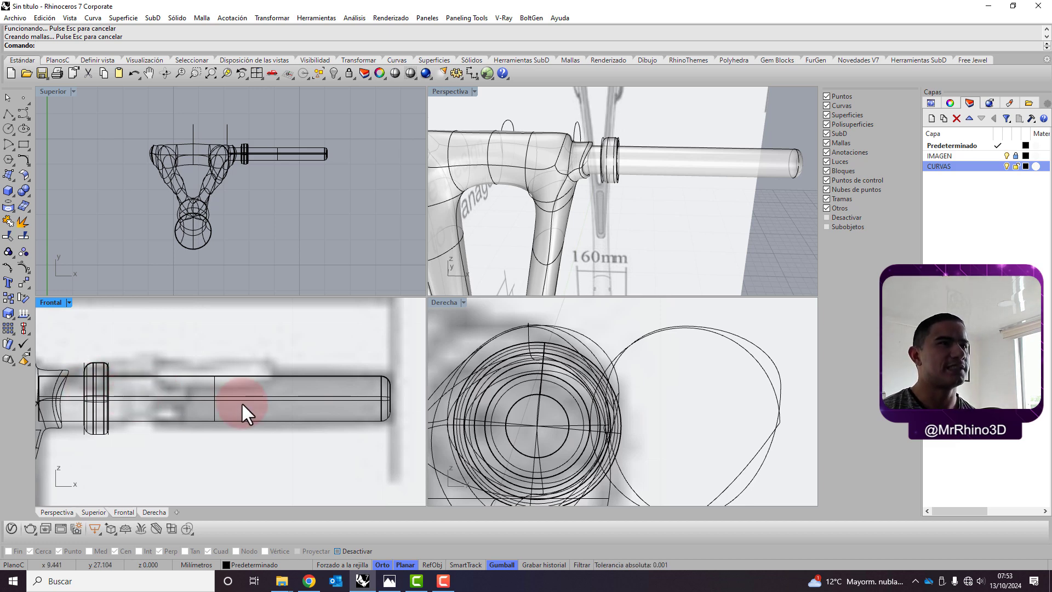
{"action": "mouse_move", "coordinate": [476, 288]}
{"action": "right_mouse_down"}
{"action": "mouse_move", "coordinate": [623, 180]}
{"action": "mouse_move", "coordinate": [660, 184]}
{"action": "right_mouse_up"}
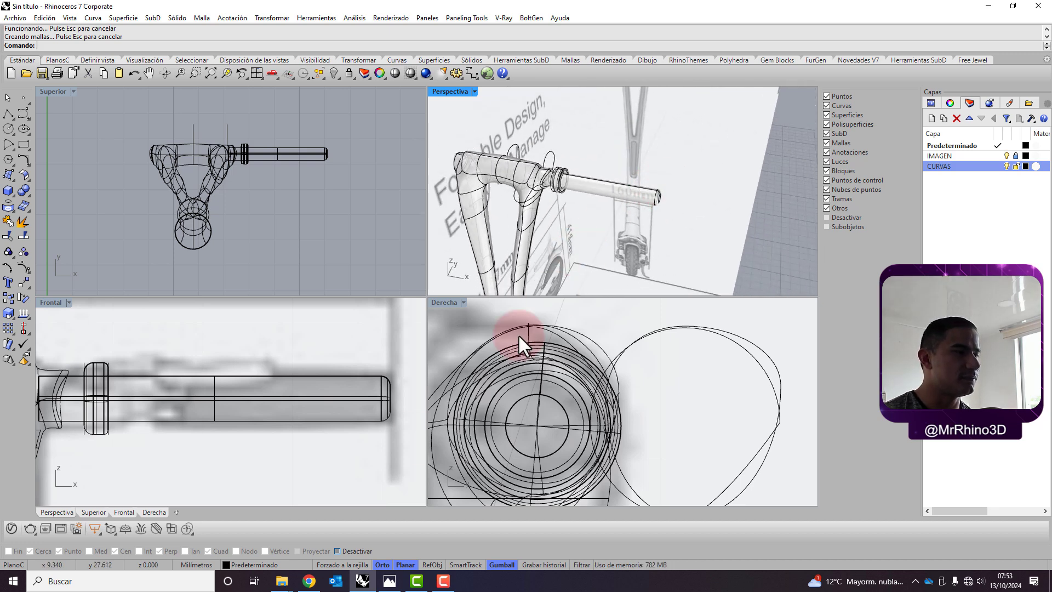
{"action": "left_click", "coordinate": [304, 581]}
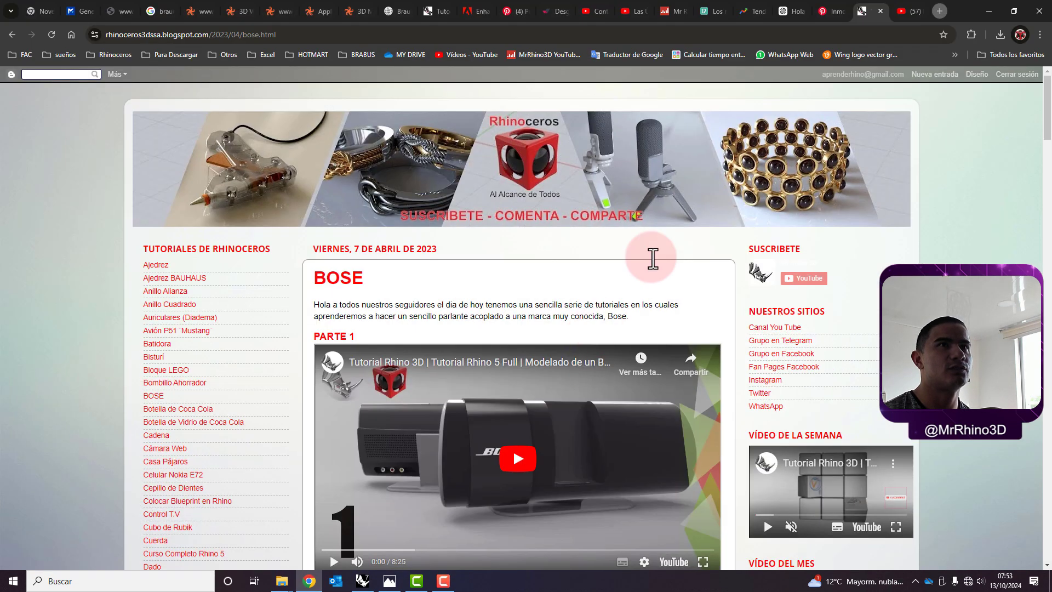
Glance at the YouTube channel tab, return to the Rhino blog, and minimise Chrome.
{"action": "left_click", "coordinate": [910, 11]}
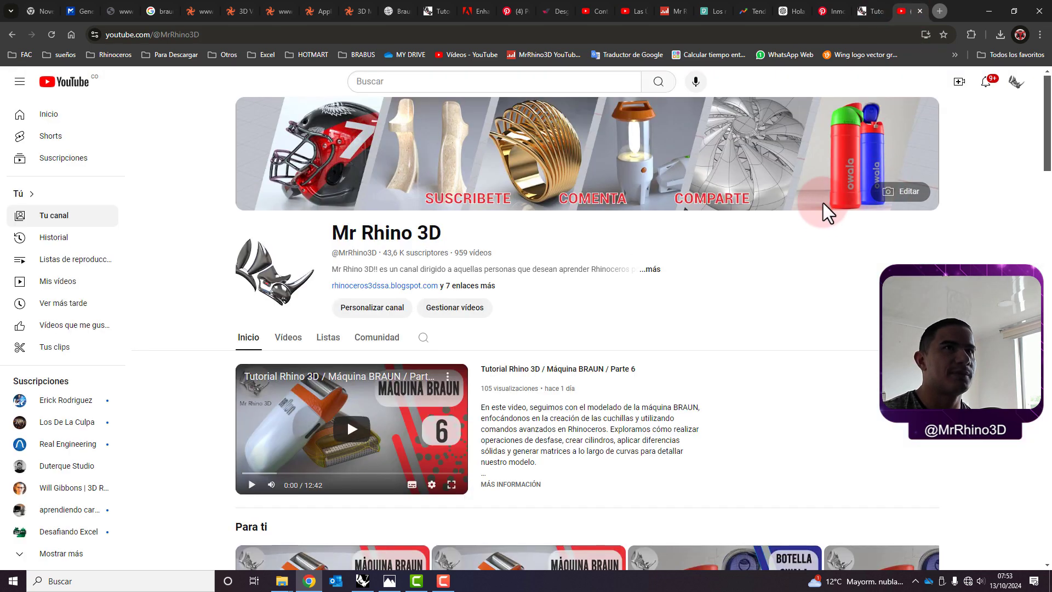
{"action": "left_click", "coordinate": [857, 12]}
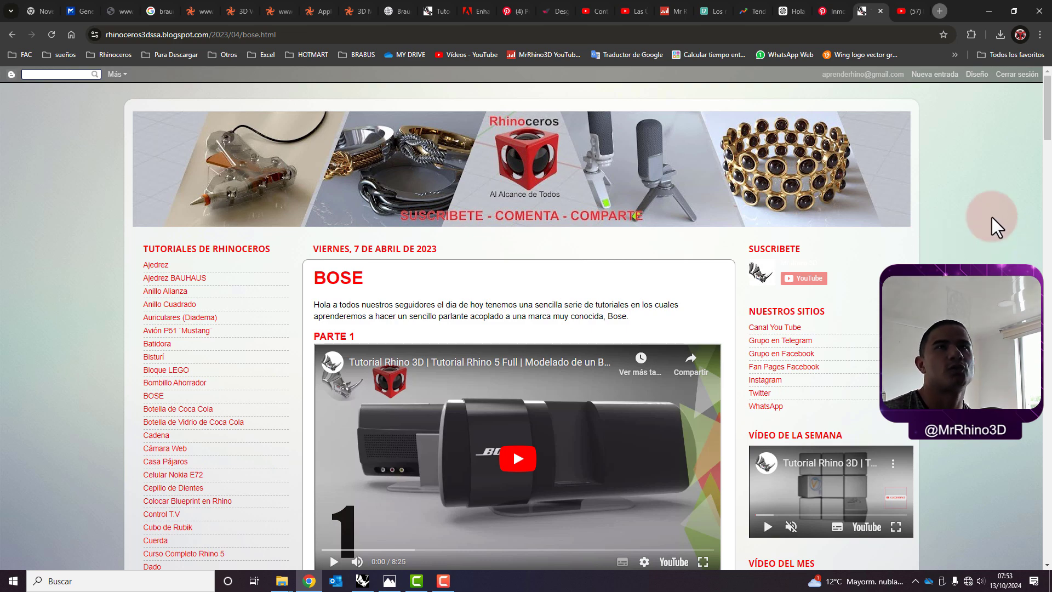
{"action": "left_click", "coordinate": [984, 10]}
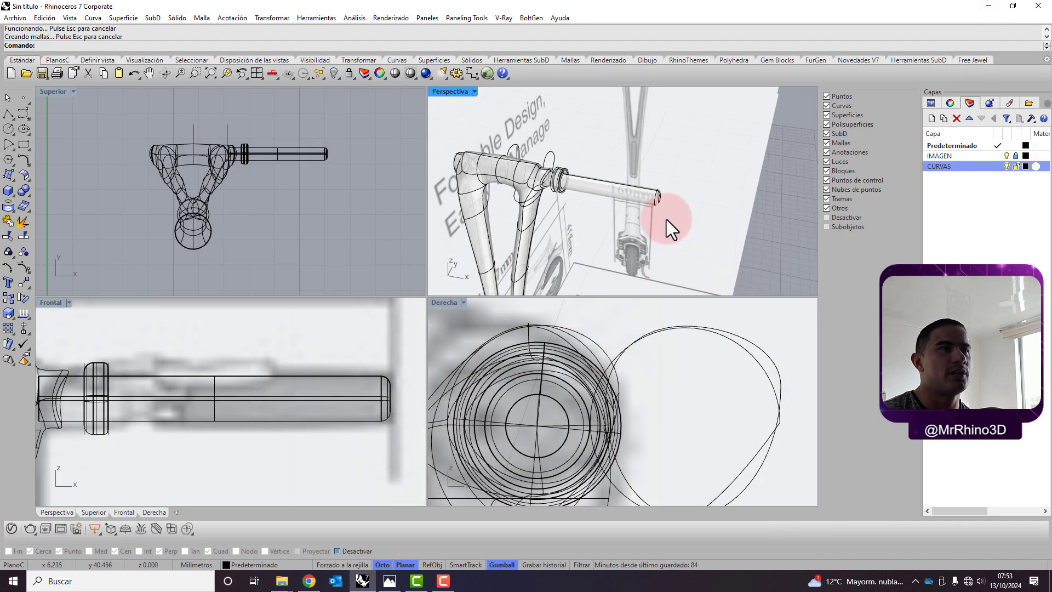